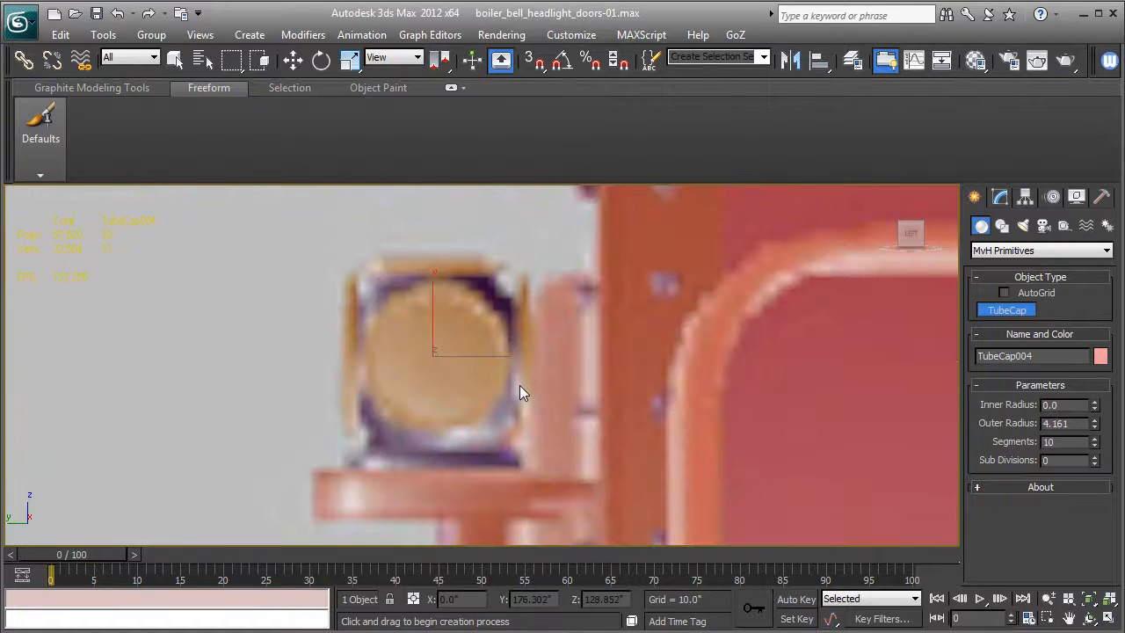
# Finish the TubeCap over the headlight lens with an outer radius of 4.161, an inner radius of about 3.446 and 8 segments
pyautogui.click(518, 386)
pyautogui.click(504, 382)
pyautogui.press('F3')
pyautogui.press('F3')
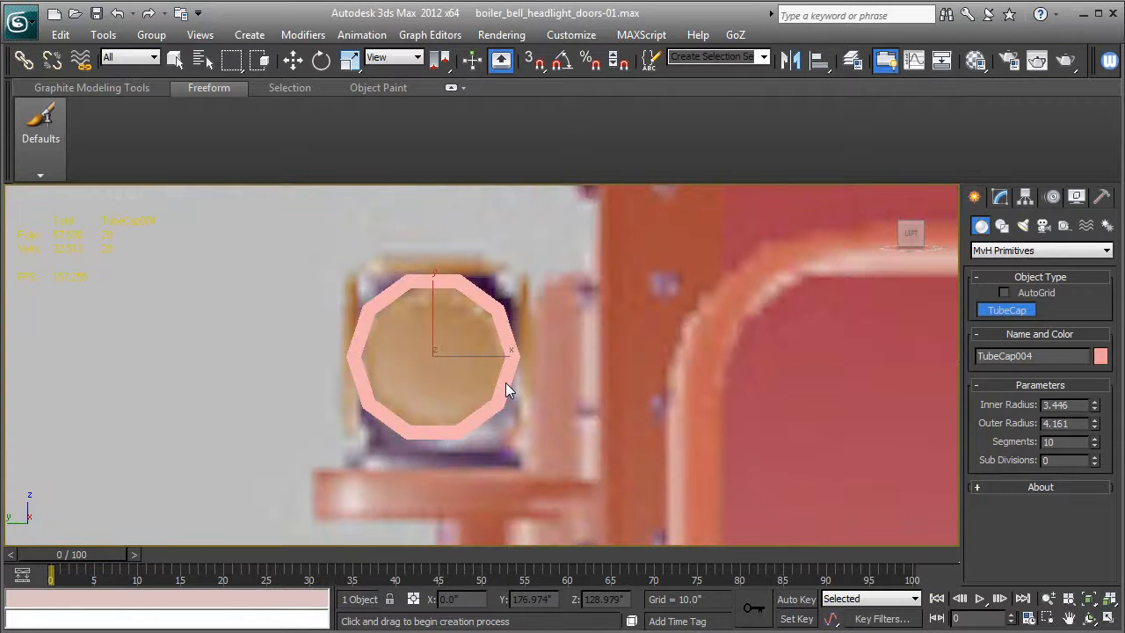
pyautogui.click(1094, 447)
pyautogui.click(1094, 446)
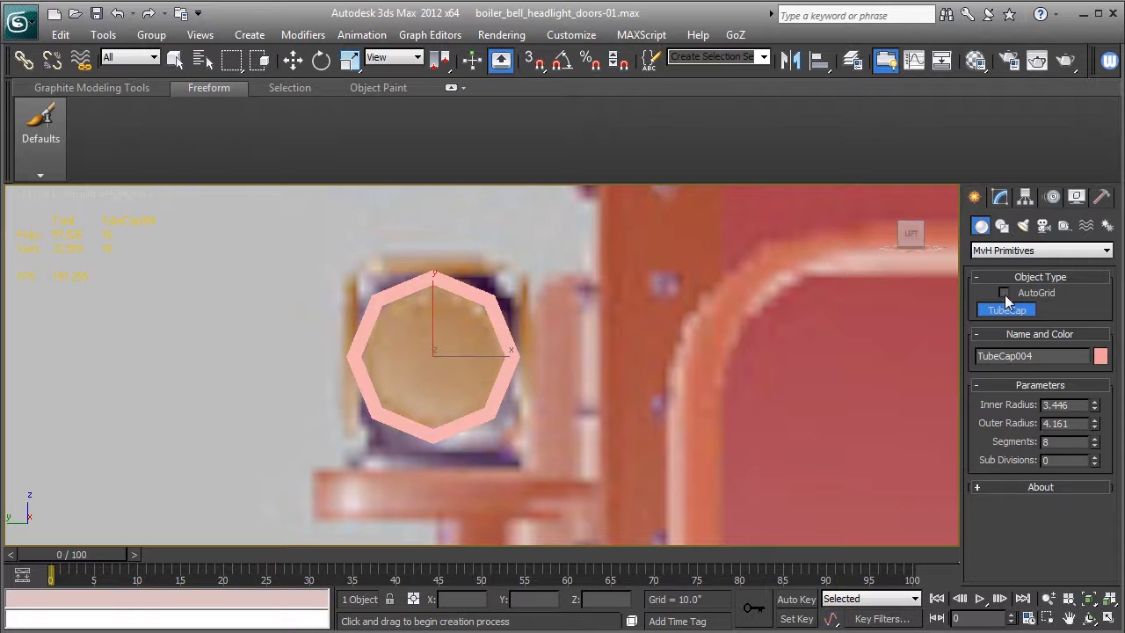
# Convert the eight-sided TubeCap ring to an Editable Poly
pyautogui.click(1000, 197)
pyautogui.rightClick(1009, 274)
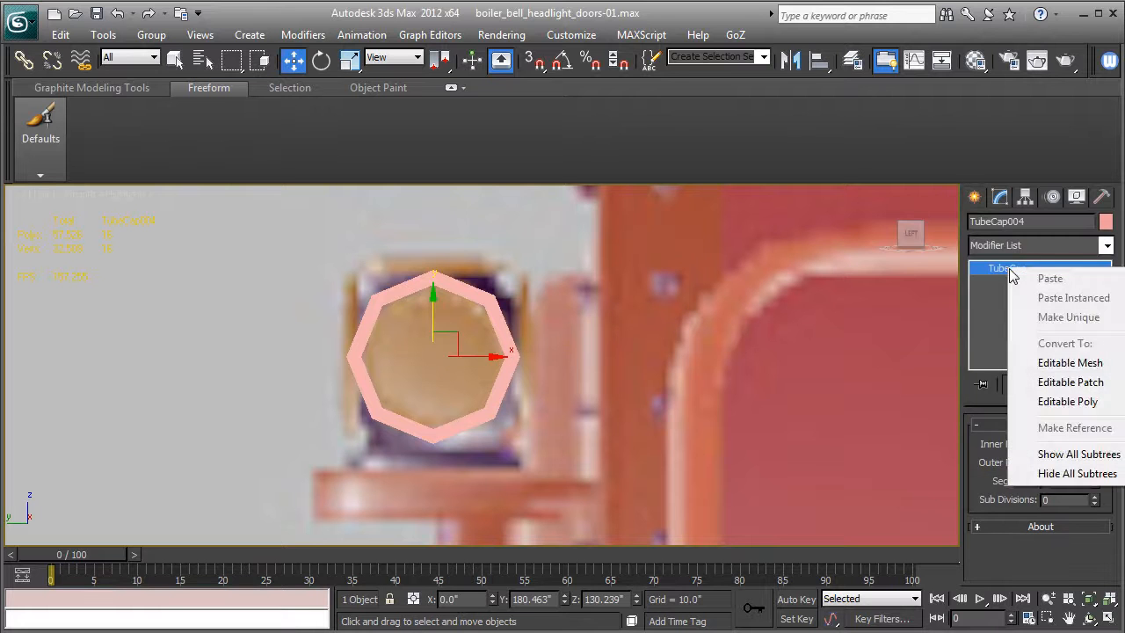
pyautogui.click(1066, 402)
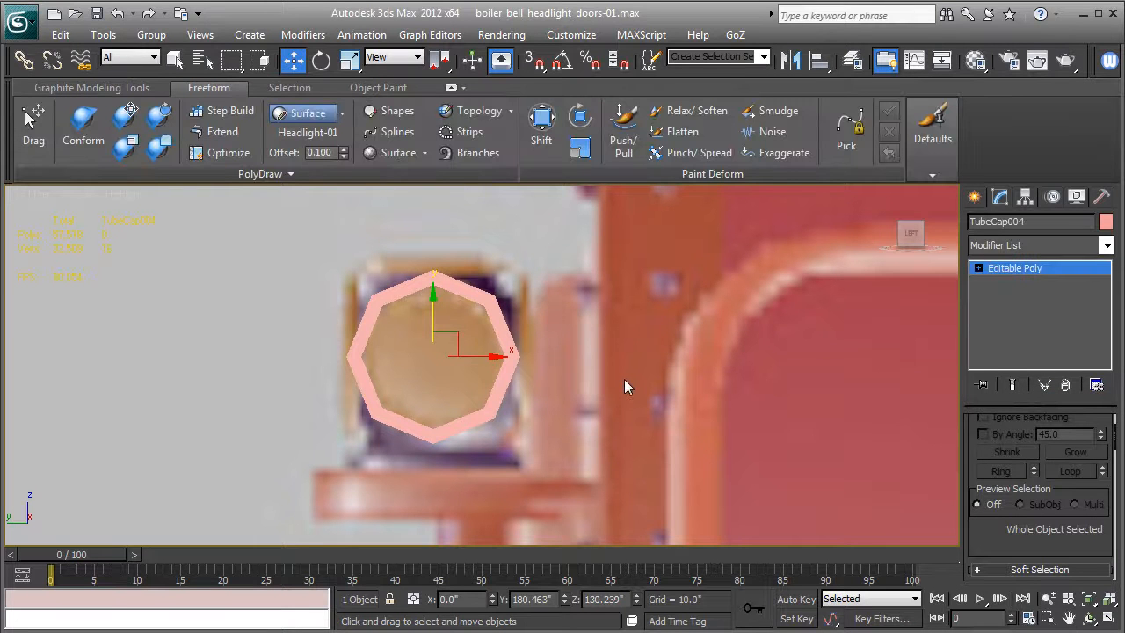
# Clone the ring along the X axis to about -3.011" as one independent copy
pyautogui.press('p')
pyautogui.press('z')
pyautogui.keyDown('alt'); pyautogui.moveTo(356, 383); pyautogui.dragTo(477, 403, button='middle'); pyautogui.keyUp('alt')
pyautogui.keyDown('alt'); pyautogui.moveTo(433, 367); pyautogui.dragTo(694, 380, button='middle'); pyautogui.keyUp('alt')
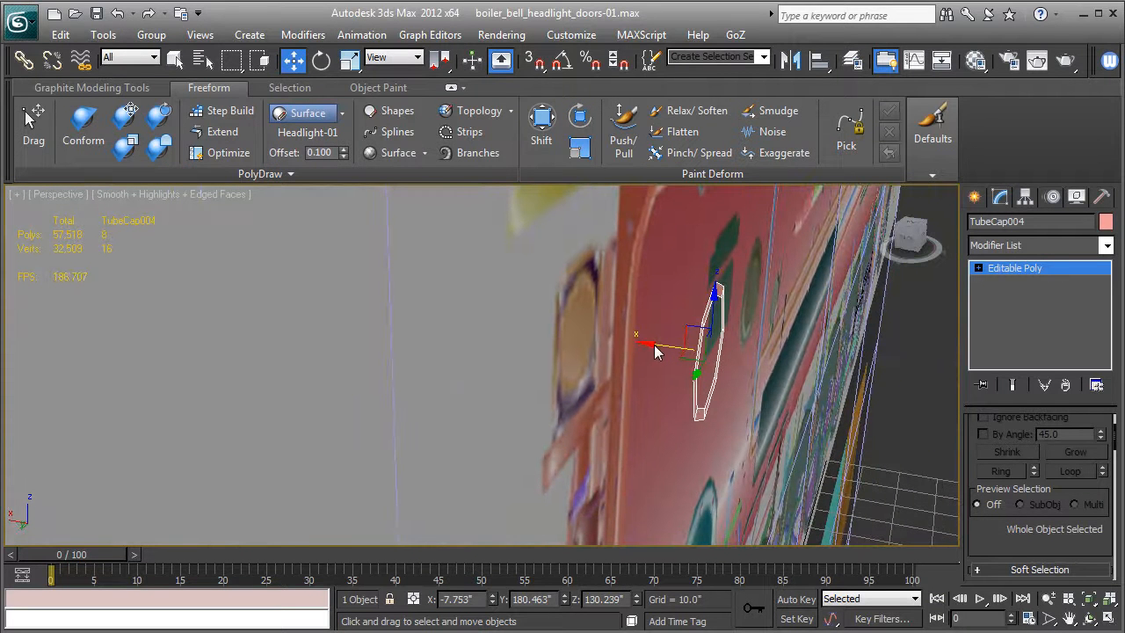
pyautogui.keyDown('shift'); pyautogui.moveTo(657, 349); pyautogui.dragTo(575, 334); pyautogui.keyUp('shift')
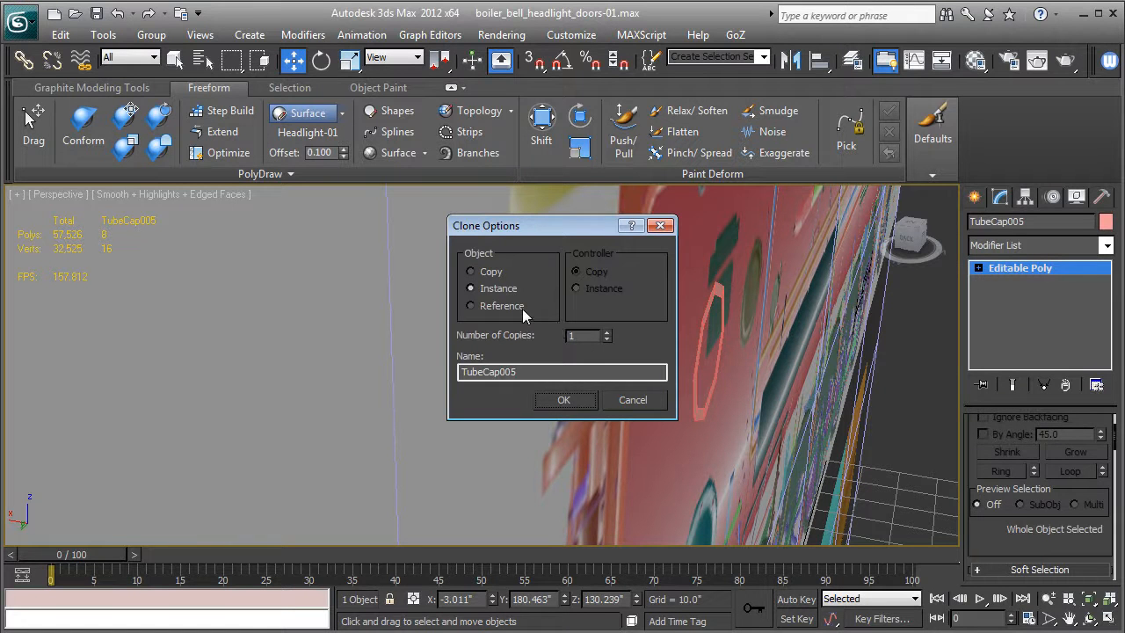
pyautogui.click(490, 272)
pyautogui.click(590, 402)
pyautogui.keyDown('alt'); pyautogui.moveTo(676, 409); pyautogui.dragTo(694, 423, button='middle'); pyautogui.keyUp('alt')
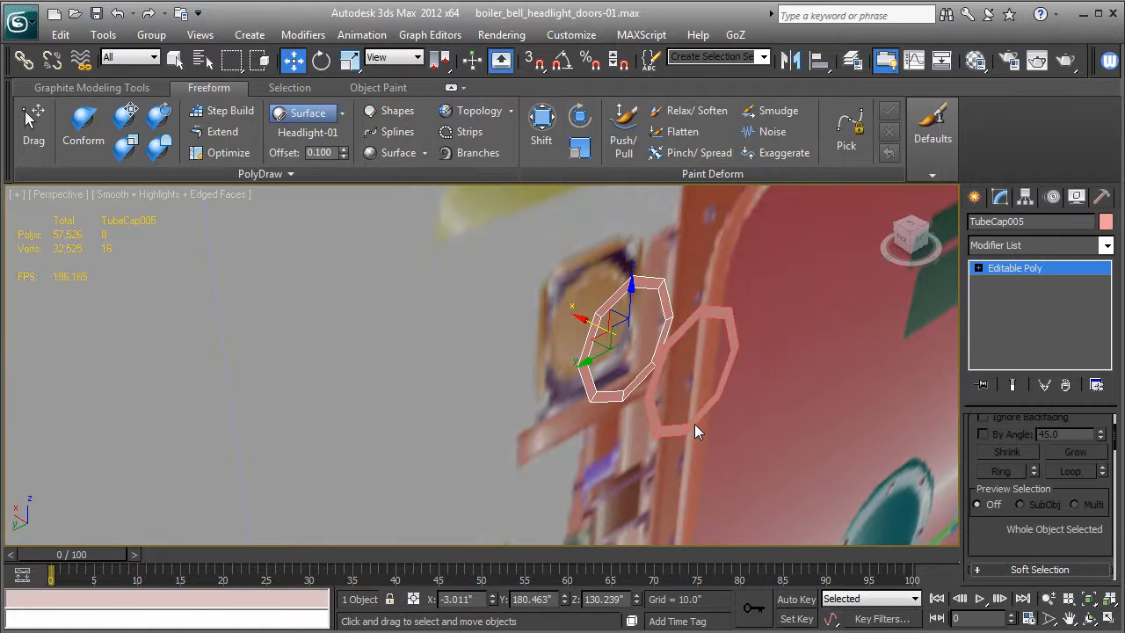
# Flip the copied ring by rotating it 180 degrees with angle snapping
pyautogui.click(322, 60)
pyautogui.click(563, 61)
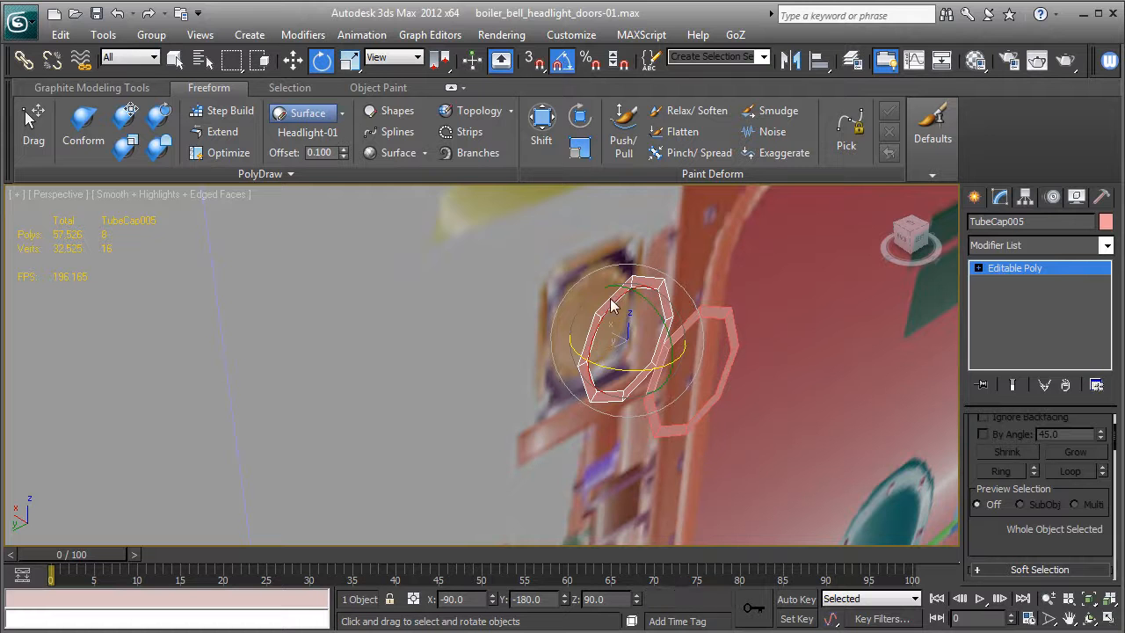
pyautogui.moveTo(650, 378); pyautogui.dragTo(479, 352)
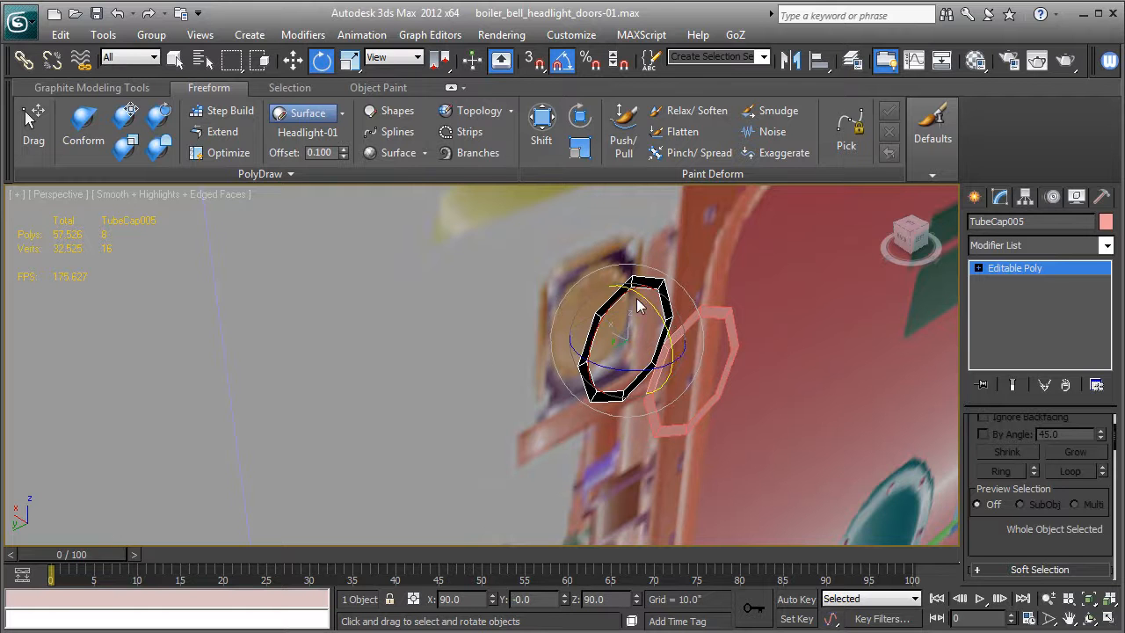
pyautogui.keyDown('alt'); pyautogui.moveTo(625, 420); pyautogui.dragTo(649, 423, button='middle'); pyautogui.keyUp('alt')
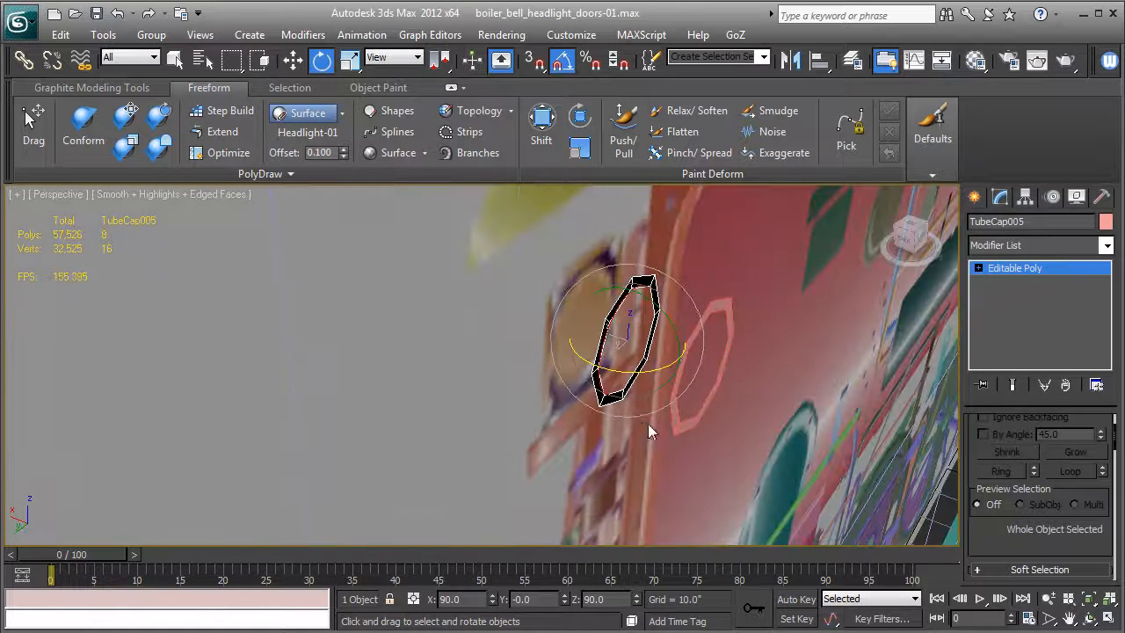
# Move the flipped ring farther from the original along the X axis, to about -1.508"
pyautogui.click(293, 59)
pyautogui.keyDown('alt'); pyautogui.moveTo(658, 372); pyautogui.dragTo(573, 338, button='middle'); pyautogui.keyUp('alt')
pyautogui.moveTo(571, 333); pyautogui.dragTo(563, 331)
pyautogui.moveTo(562, 330)
pyautogui.keyDown('alt'); pyautogui.mouseDown(button='middle')
pyautogui.moveTo(566, 368)
pyautogui.moveTo(545, 416)
pyautogui.moveTo(447, 319)
pyautogui.moveTo(604, 316)
pyautogui.moveTo(547, 334)
pyautogui.moveTo(559, 336)
pyautogui.mouseUp(button='middle'); pyautogui.keyUp('alt')
pyautogui.moveTo(563, 336); pyautogui.dragTo(544, 335)
pyautogui.keyDown('alt'); pyautogui.moveTo(544, 339); pyautogui.dragTo(488, 377, button='middle'); pyautogui.keyUp('alt')
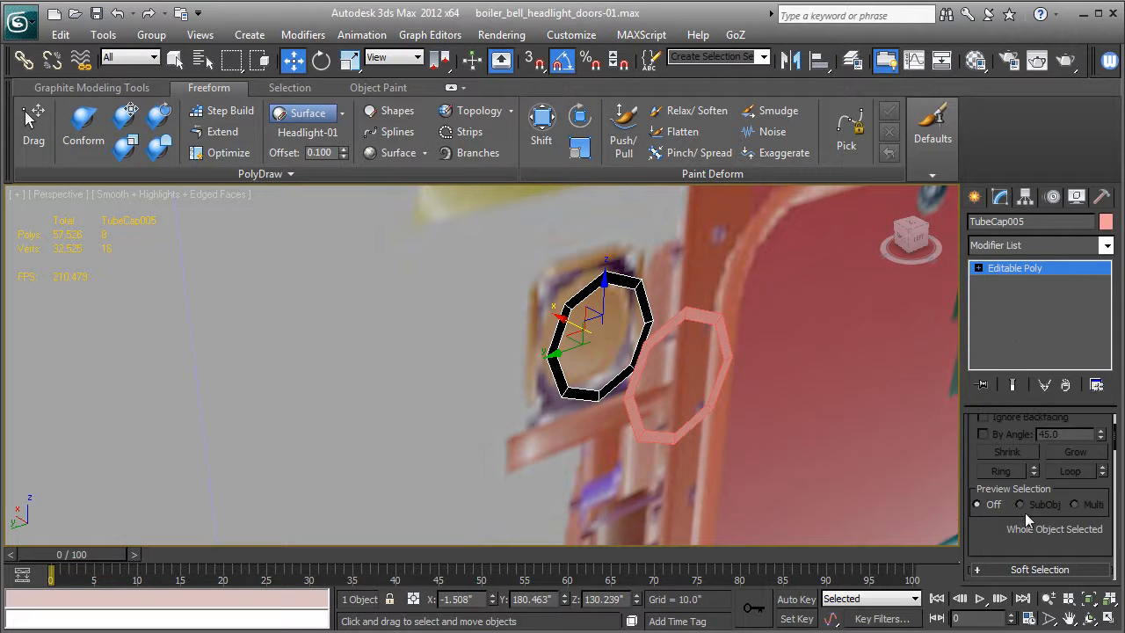
# Attach the original ring to the flipped ring to make one Editable Poly object
pyautogui.scroll(-5, 993, 527)
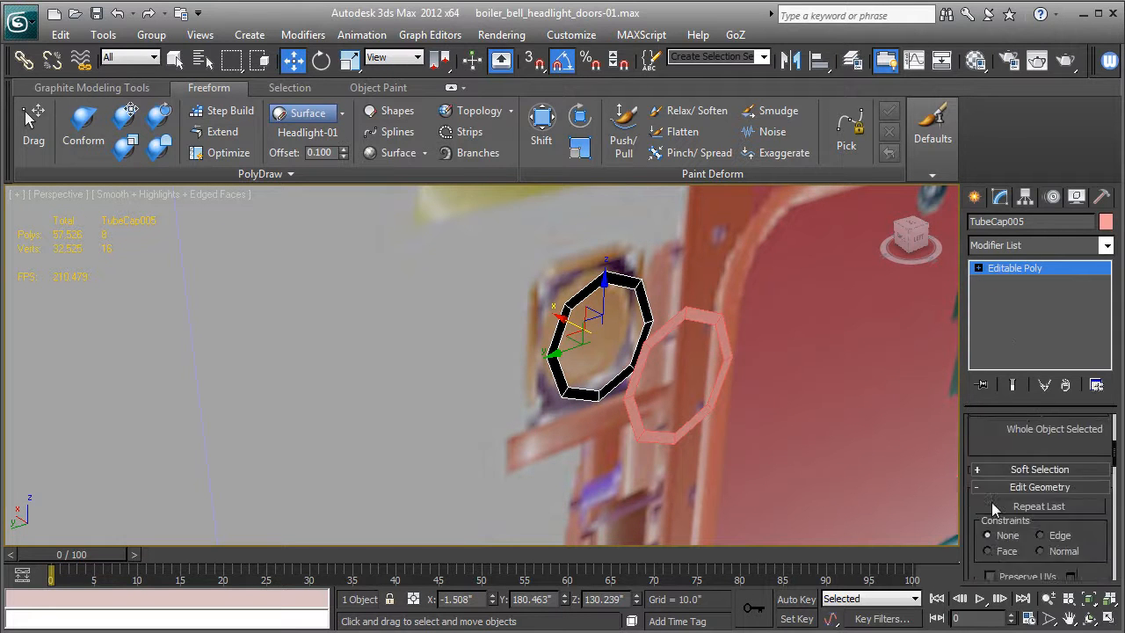
pyautogui.click(999, 537)
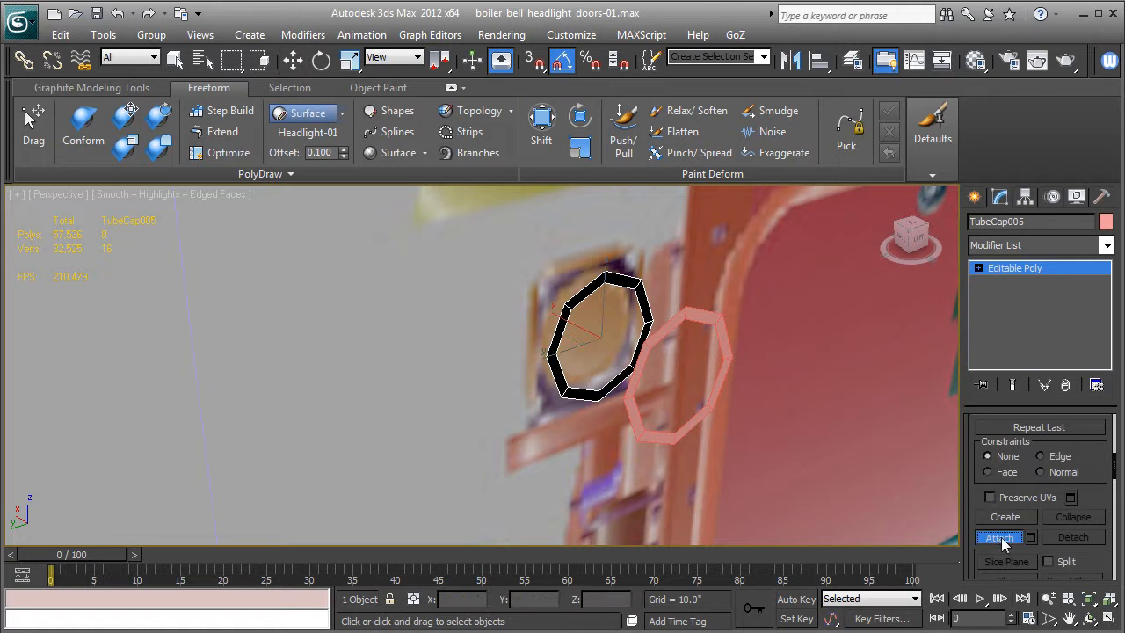
pyautogui.click(711, 327)
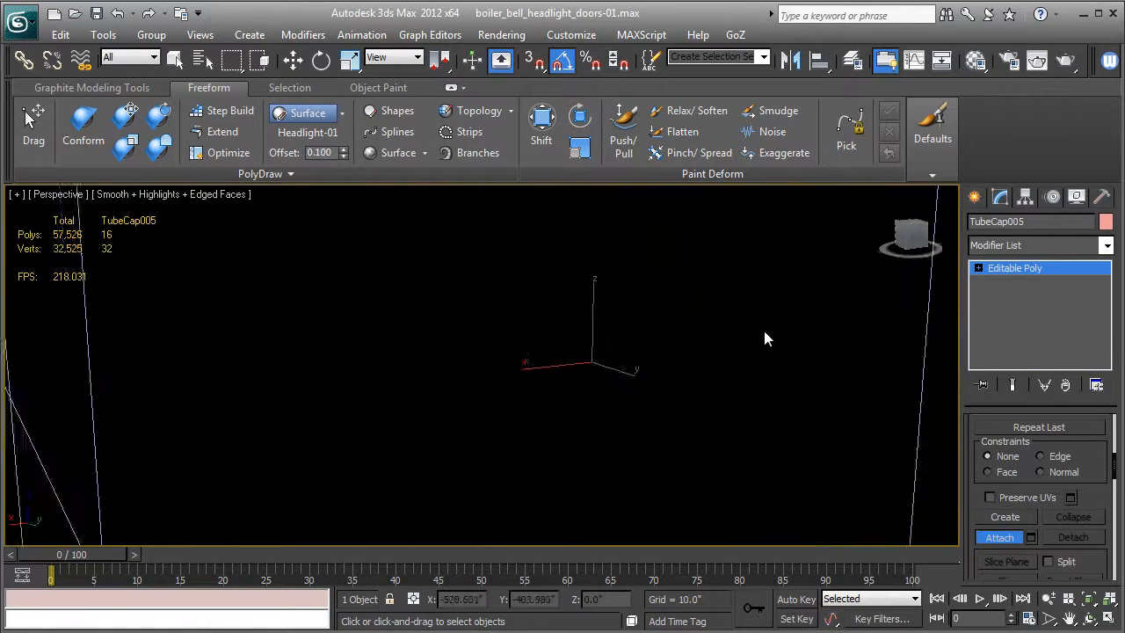
# Center the combined object's pivot between its two rings
pyautogui.keyDown('alt'); pyautogui.moveTo(764, 333); pyautogui.dragTo(598, 335, button='middle'); pyautogui.keyUp('alt')
pyautogui.click(321, 59)
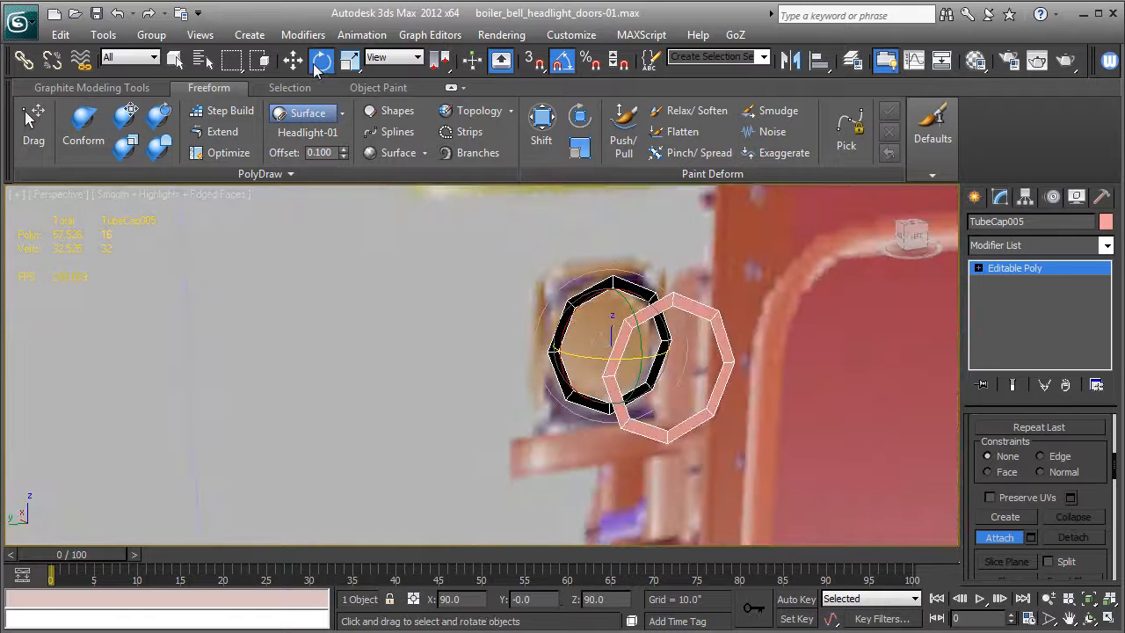
pyautogui.keyDown('alt'); pyautogui.moveTo(665, 351); pyautogui.dragTo(704, 367, button='middle'); pyautogui.keyUp('alt')
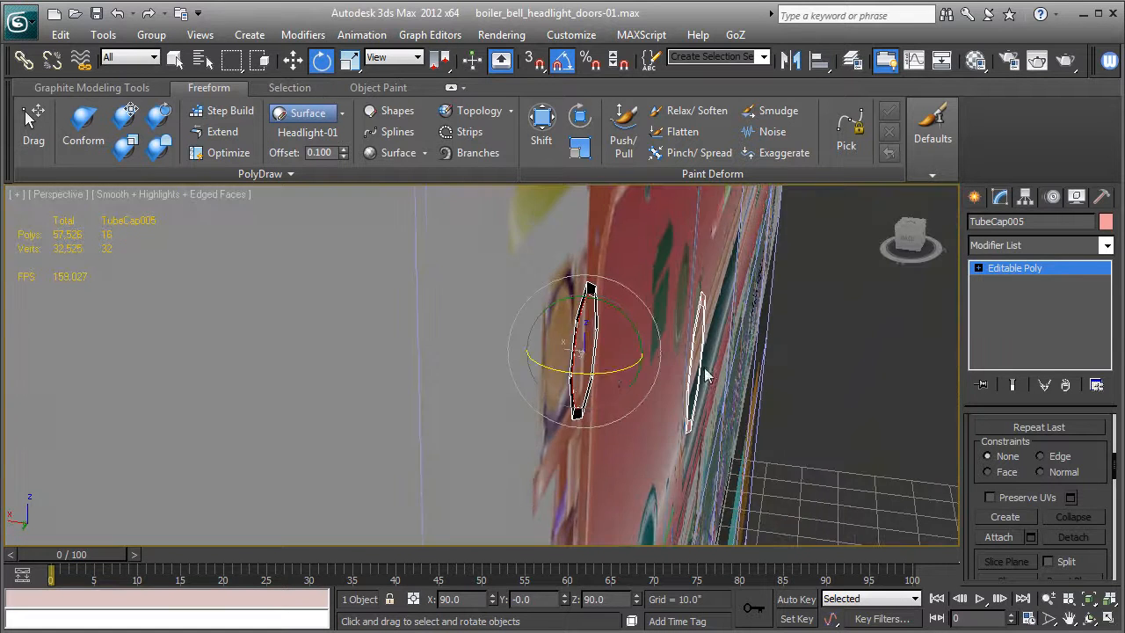
pyautogui.click(1022, 197)
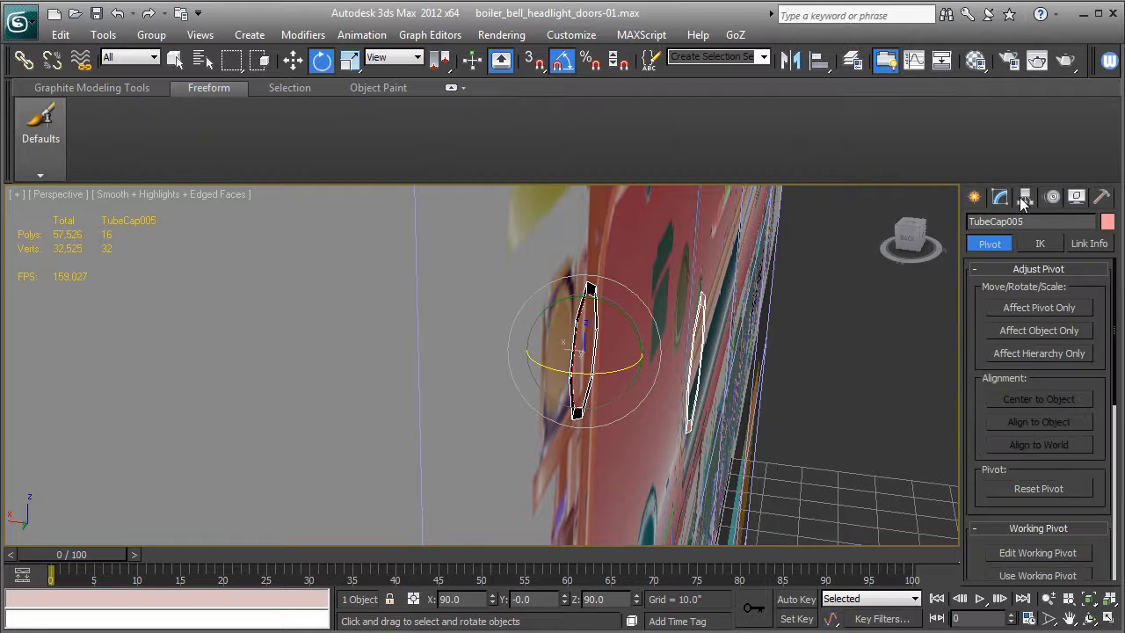
pyautogui.click(1018, 308)
pyautogui.click(1027, 398)
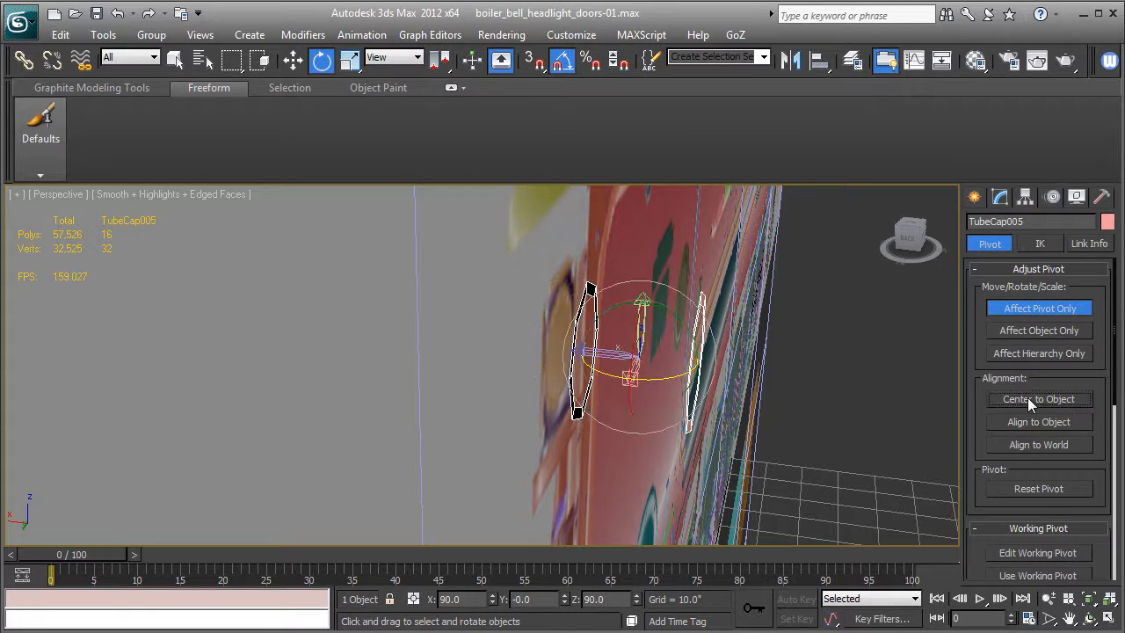
pyautogui.click(1022, 317)
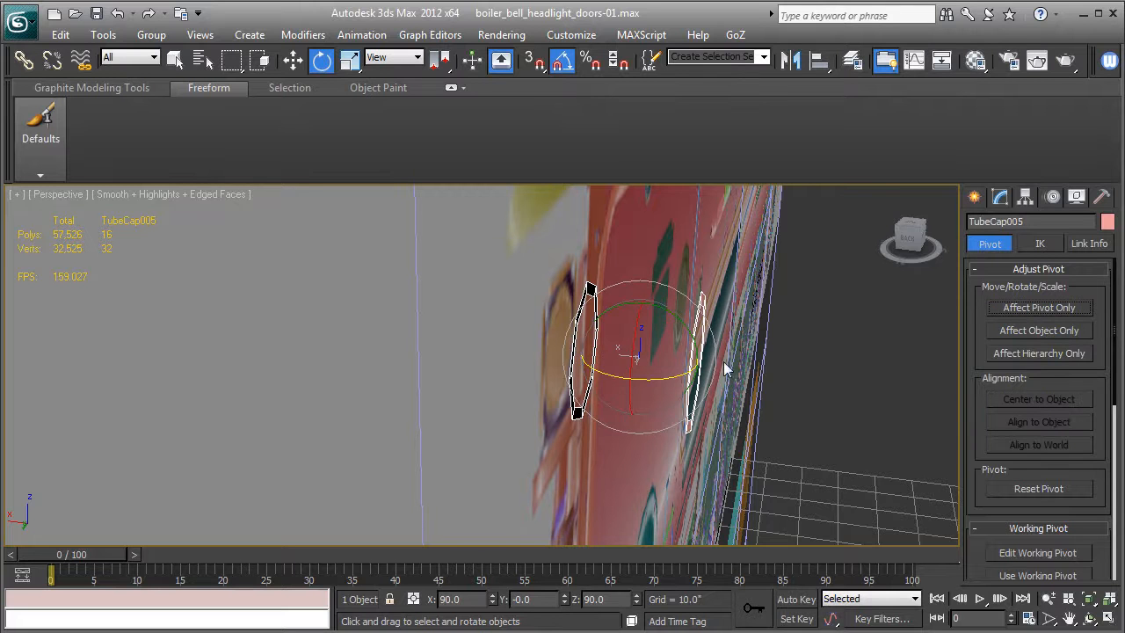
# Clone the ring pair as an independent copy rotated 90 degrees about the Z axis
pyautogui.keyDown('alt'); pyautogui.moveTo(725, 369); pyautogui.dragTo(673, 371, button='middle'); pyautogui.keyUp('alt')
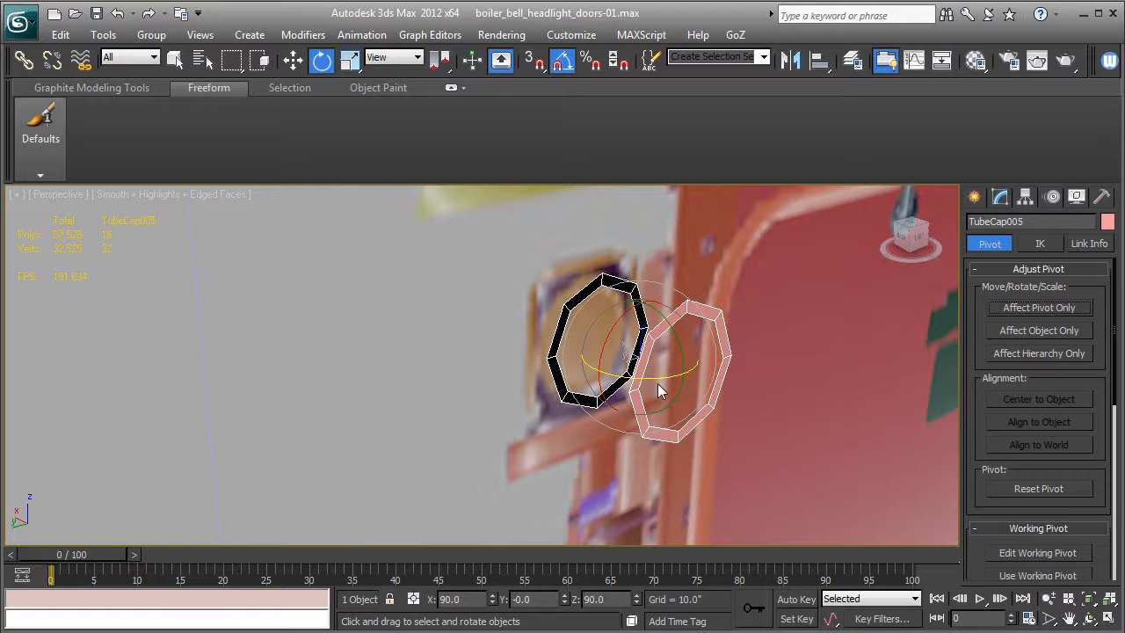
pyautogui.click(563, 62)
pyautogui.keyDown('shift'); pyautogui.moveTo(663, 387); pyautogui.dragTo(579, 369); pyautogui.keyUp('shift')
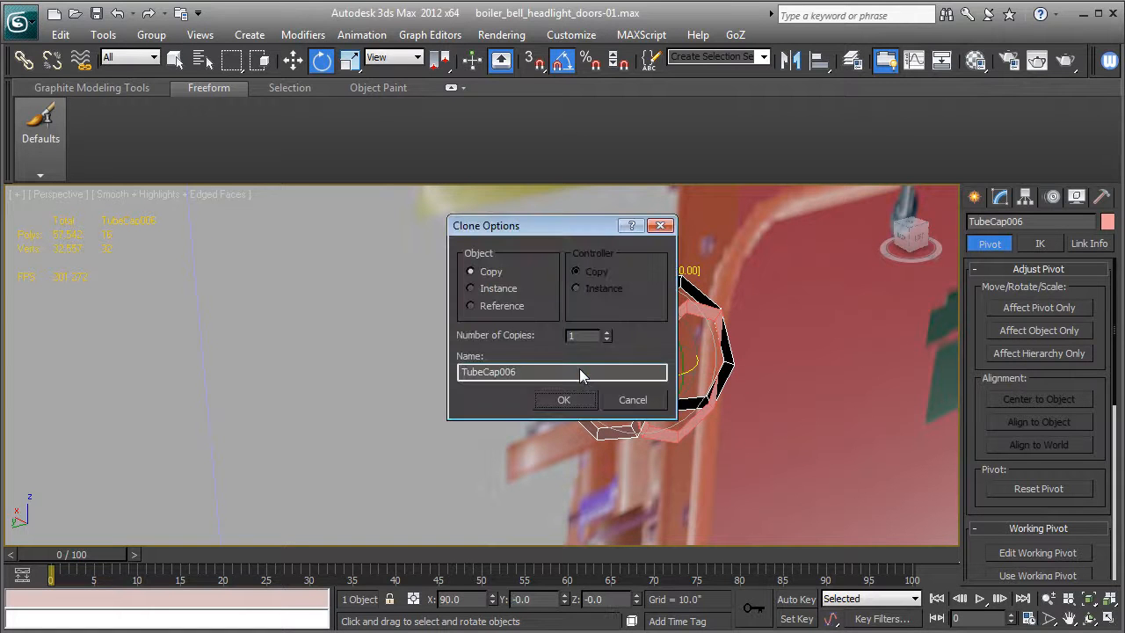
pyautogui.click(563, 399)
pyautogui.moveTo(540, 409)
pyautogui.keyDown('alt'); pyautogui.mouseDown(button='middle')
pyautogui.moveTo(586, 477)
pyautogui.moveTo(580, 498)
pyautogui.mouseUp(button='middle'); pyautogui.keyUp('alt')
# Attach the first ring pair to the rotated pair so all four rings form one object
pyautogui.click(293, 67)
pyautogui.keyDown('alt'); pyautogui.moveTo(687, 371); pyautogui.dragTo(643, 311, button='middle'); pyautogui.keyUp('alt')
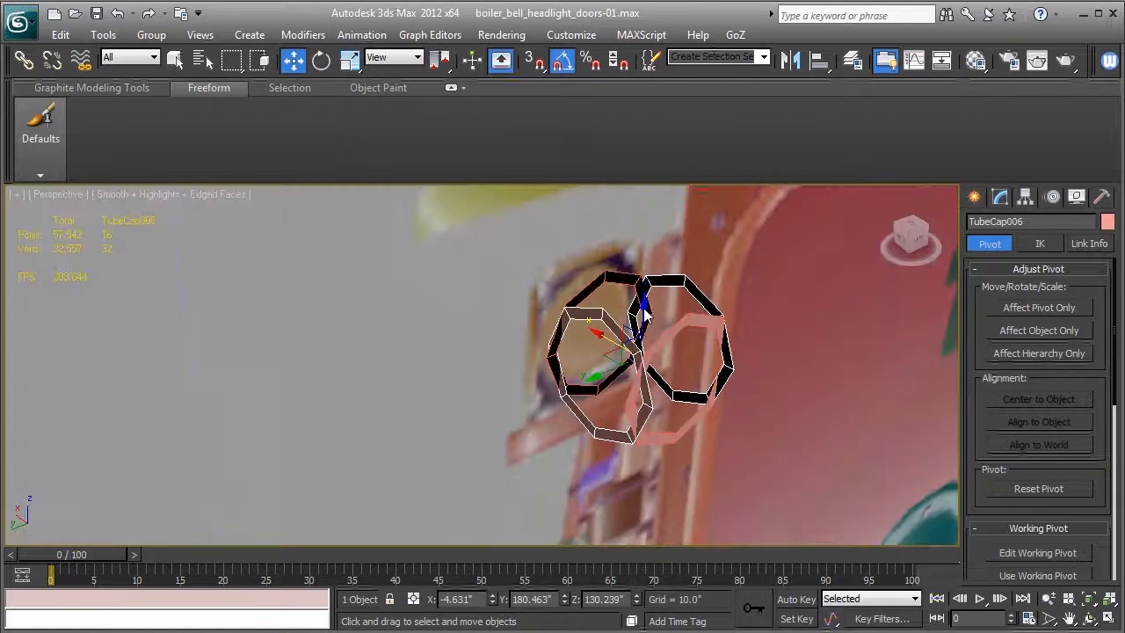
pyautogui.click(1001, 198)
pyautogui.click(999, 536)
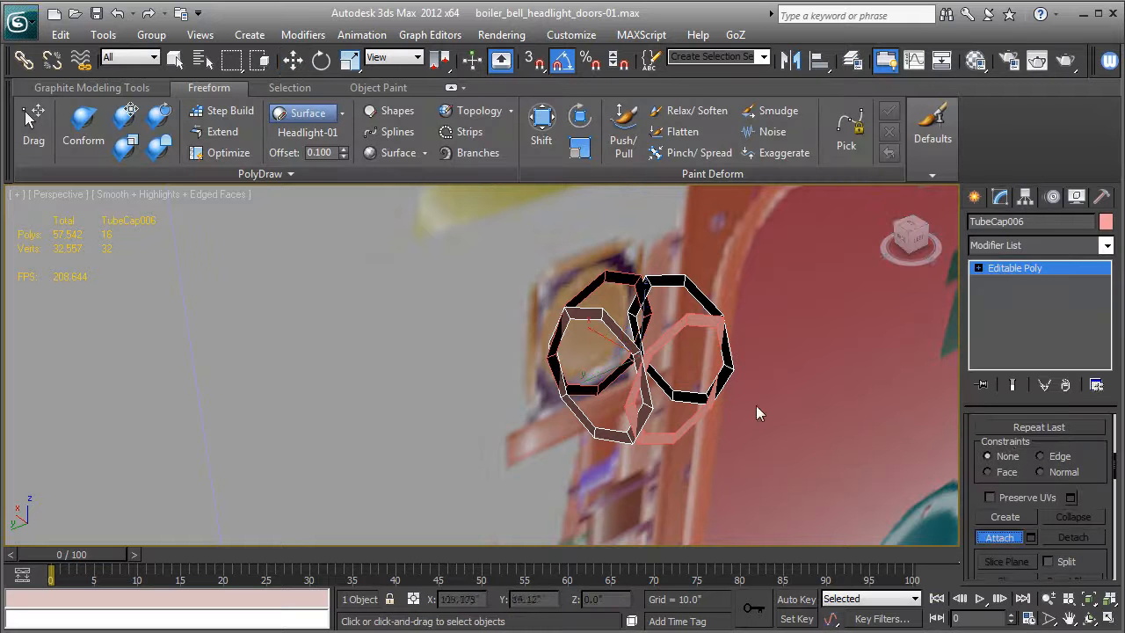
pyautogui.click(673, 334)
pyautogui.keyDown('alt'); pyautogui.moveTo(672, 331); pyautogui.dragTo(704, 351, button='middle'); pyautogui.keyUp('alt')
# Spread the front and back ring elements outward along the X axis, to about -0.311" and -9.342"
pyautogui.click(978, 268)
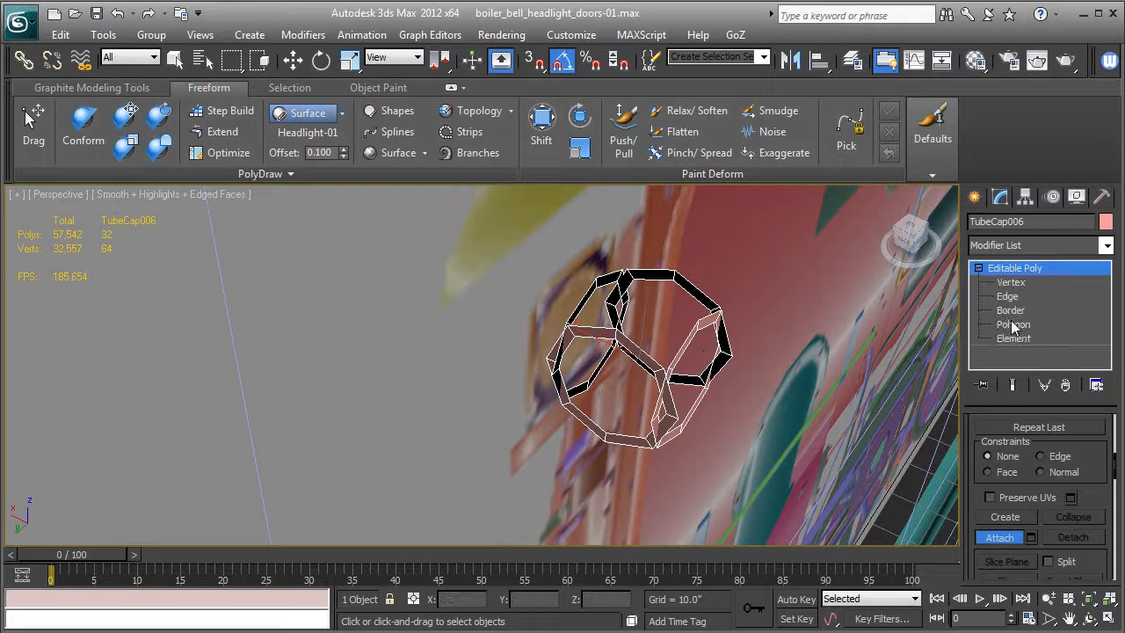
pyautogui.click(1013, 338)
pyautogui.click(692, 341)
pyautogui.moveTo(646, 365); pyautogui.dragTo(660, 371)
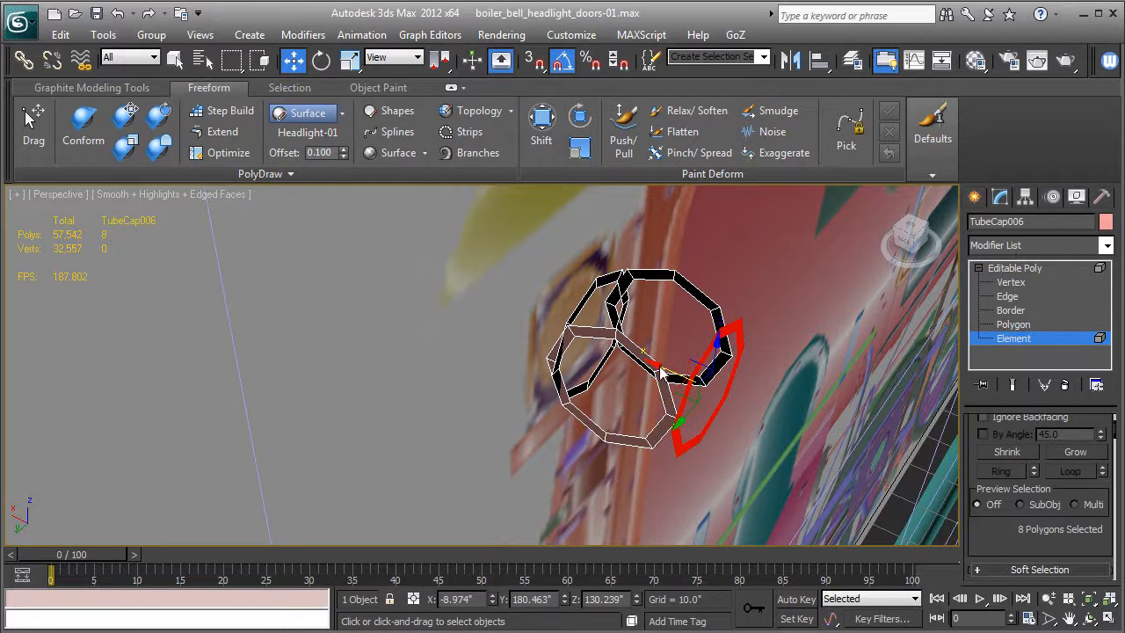
pyautogui.click(593, 299)
pyautogui.moveTo(557, 309); pyautogui.dragTo(528, 312)
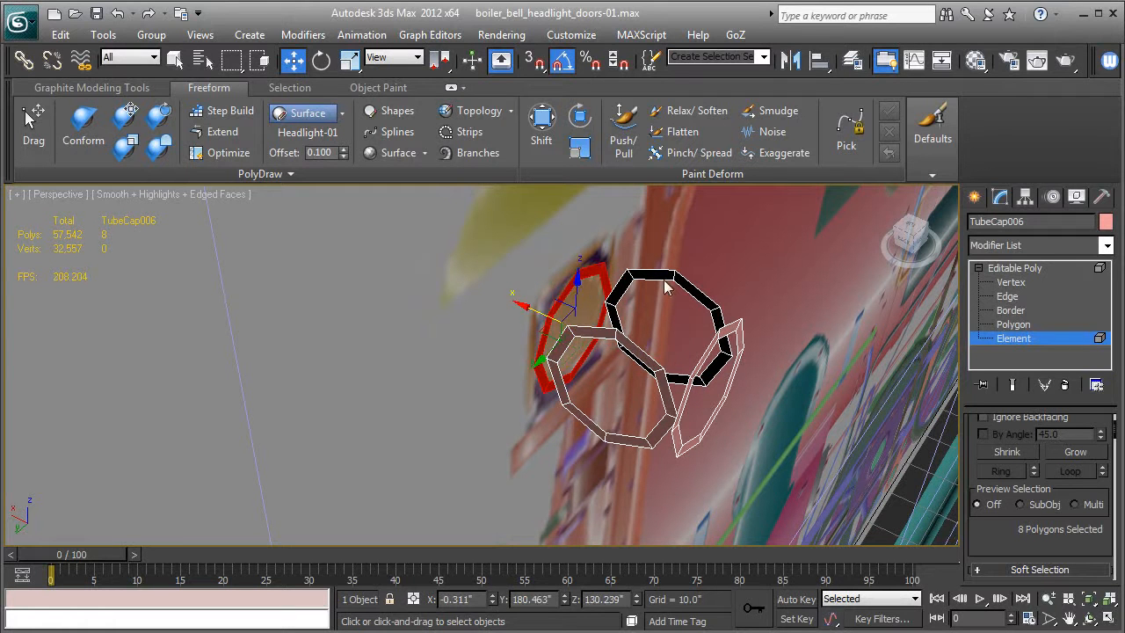
pyautogui.click(703, 373)
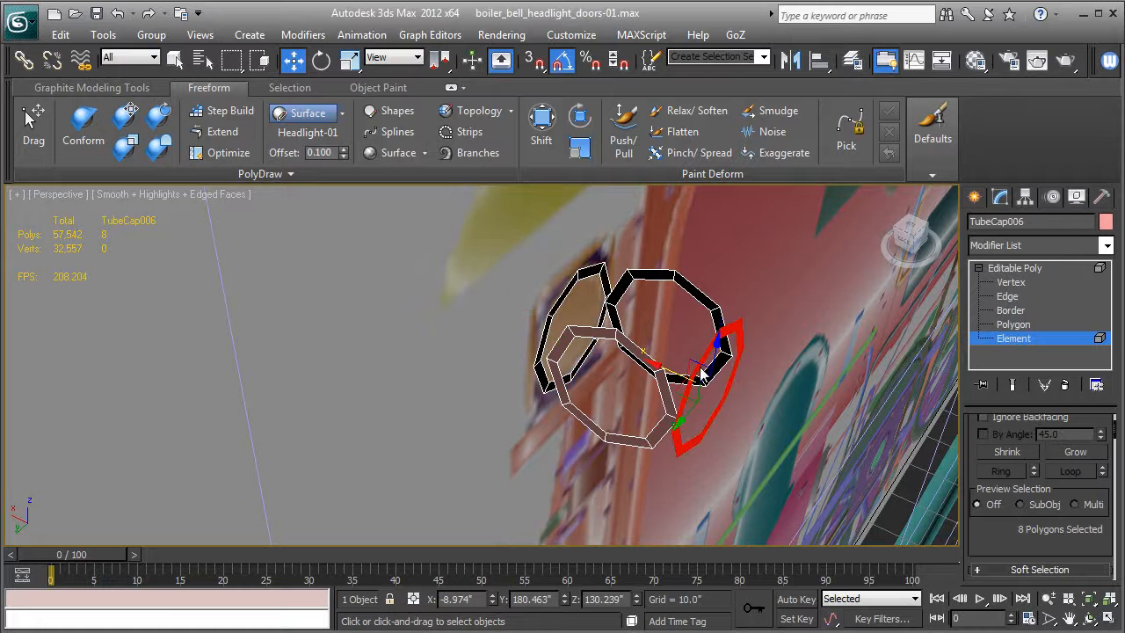
pyautogui.moveTo(660, 370); pyautogui.dragTo(665, 373)
pyautogui.keyDown('alt'); pyautogui.moveTo(728, 352); pyautogui.dragTo(605, 385, button='middle'); pyautogui.keyUp('alt')
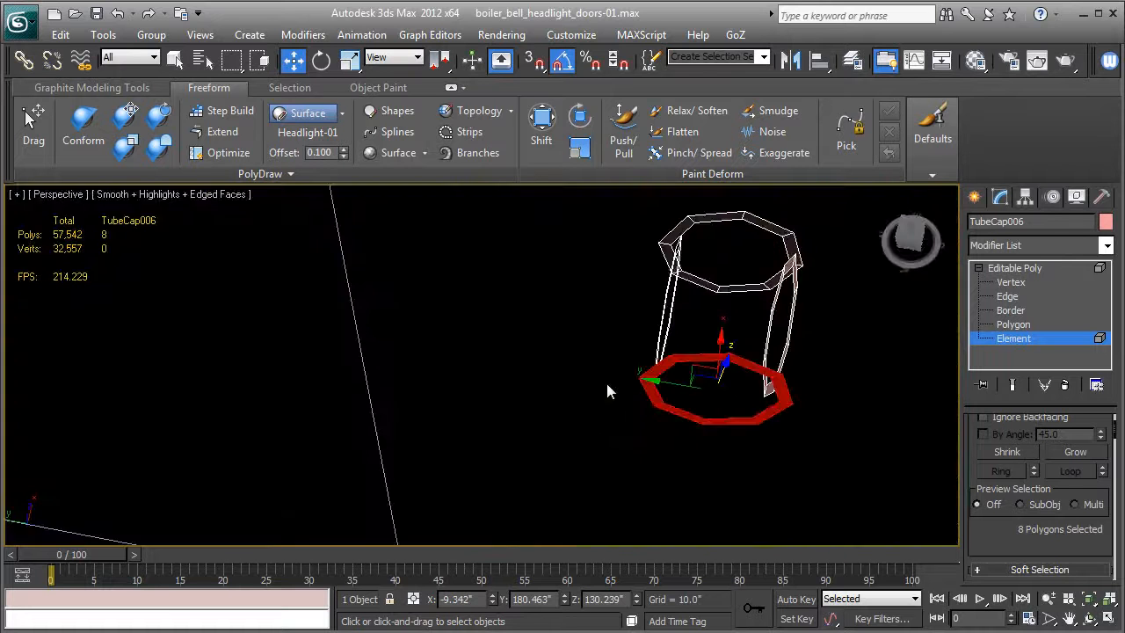
# Spread the two side ring elements outward in opposite directions along the Y axis
pyautogui.click(670, 319)
pyautogui.keyDown('alt'); pyautogui.moveTo(663, 325); pyautogui.dragTo(691, 310, button='middle'); pyautogui.keyUp('alt')
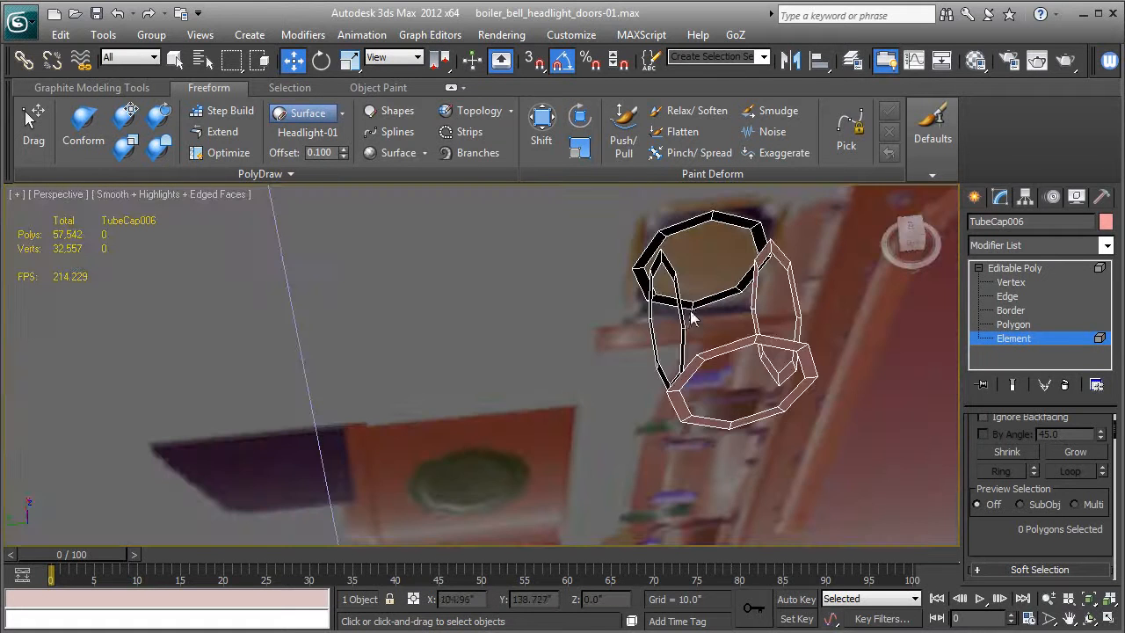
pyautogui.click(681, 318)
pyautogui.moveTo(640, 339); pyautogui.dragTo(606, 338)
pyautogui.click(789, 289)
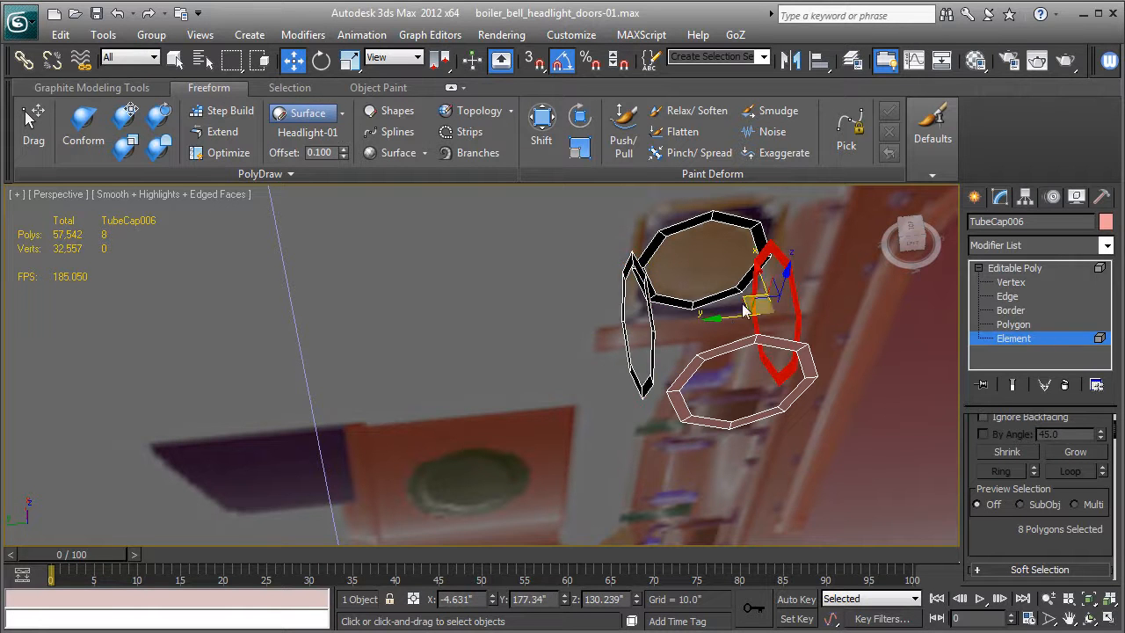
pyautogui.moveTo(718, 320); pyautogui.dragTo(744, 319)
# Try to clone both side rings within the mesh as elements rotated to lie horizontally
pyautogui.keyDown('alt'); pyautogui.moveTo(741, 322); pyautogui.dragTo(467, 248, button='middle'); pyautogui.keyUp('alt')
pyautogui.keyDown('ctrl'); pyautogui.click(719, 337); pyautogui.keyUp('ctrl')
pyautogui.click(320, 60)
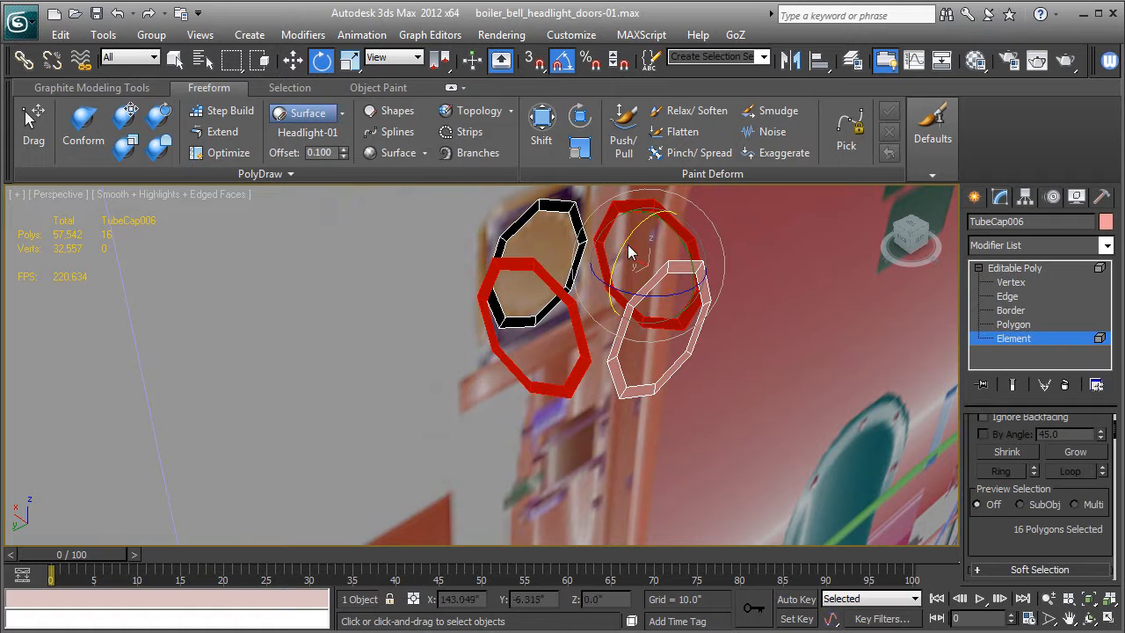
pyautogui.keyDown('shift'); pyautogui.moveTo(634, 249); pyautogui.dragTo(594, 323); pyautogui.keyUp('shift')
pyautogui.click(626, 340)
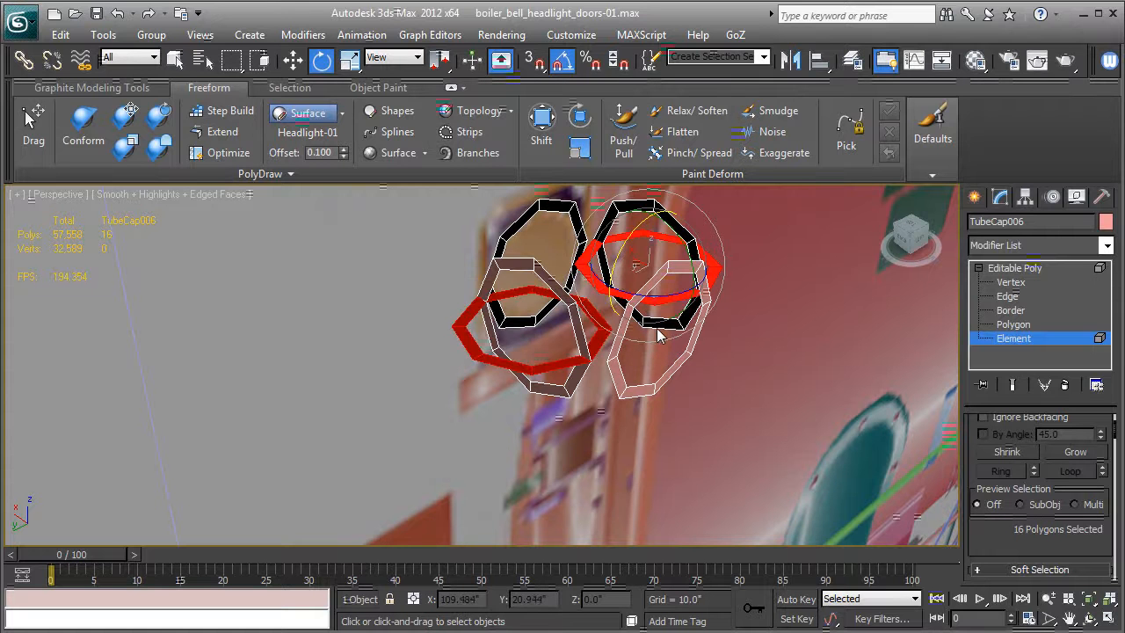
pyautogui.hotkey('ctrl', 'z')
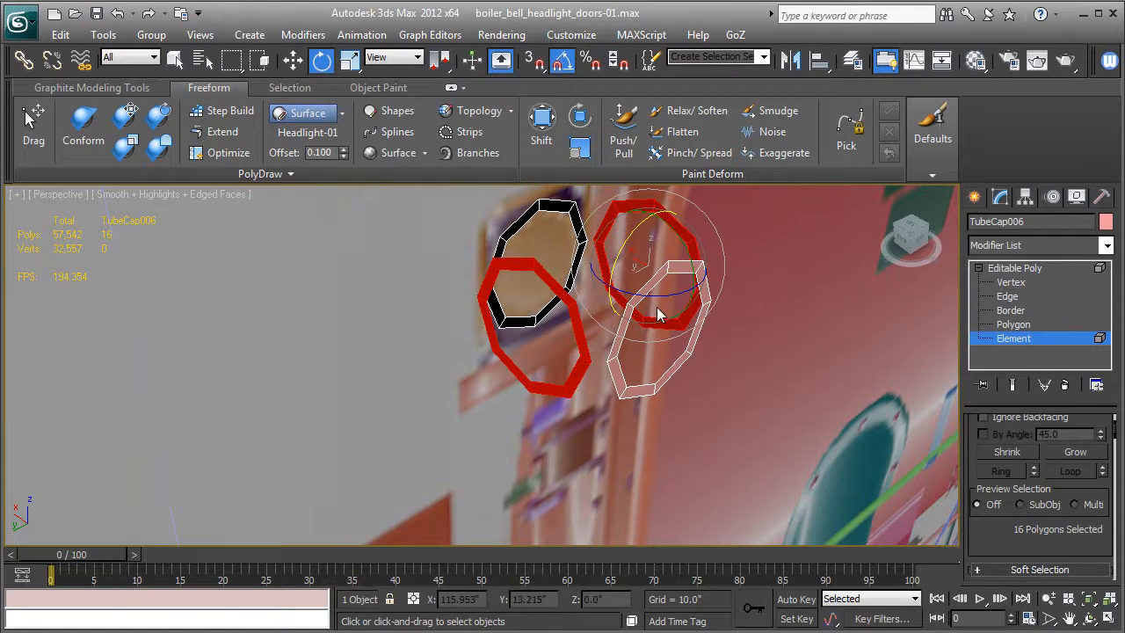
# Clone only the side ring at the lower Y position upward as a new mesh element, at about Z 137.025"
pyautogui.click(632, 214)
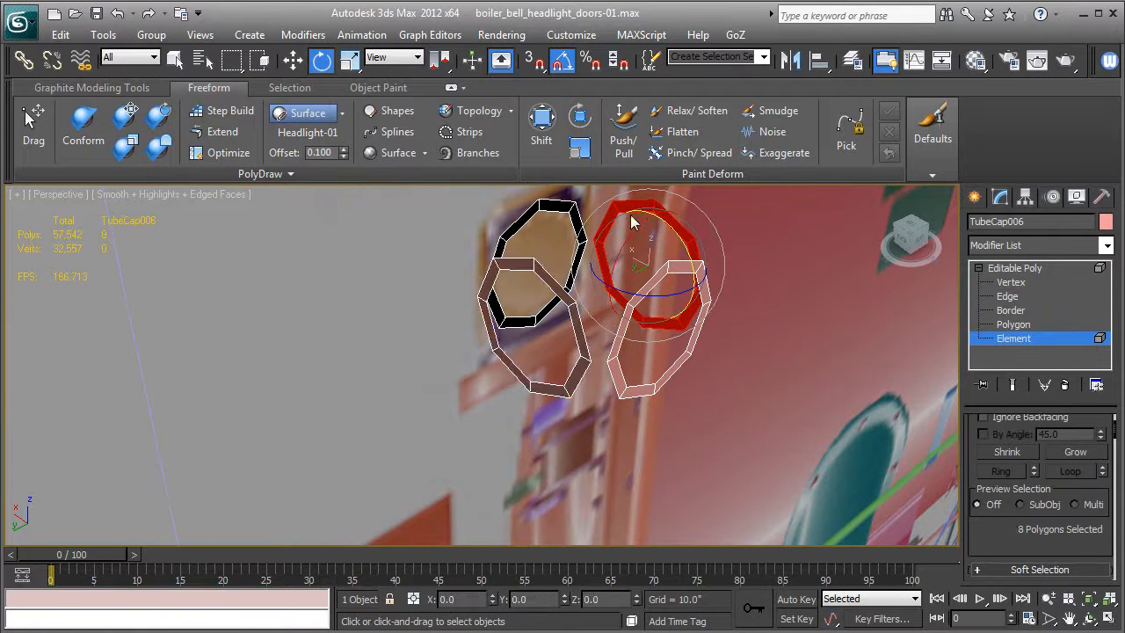
pyautogui.click(292, 61)
pyautogui.moveTo(648, 302); pyautogui.dragTo(573, 353, button='middle')
pyautogui.keyDown('shift'); pyautogui.moveTo(565, 318); pyautogui.dragTo(564, 339); pyautogui.keyUp('shift')
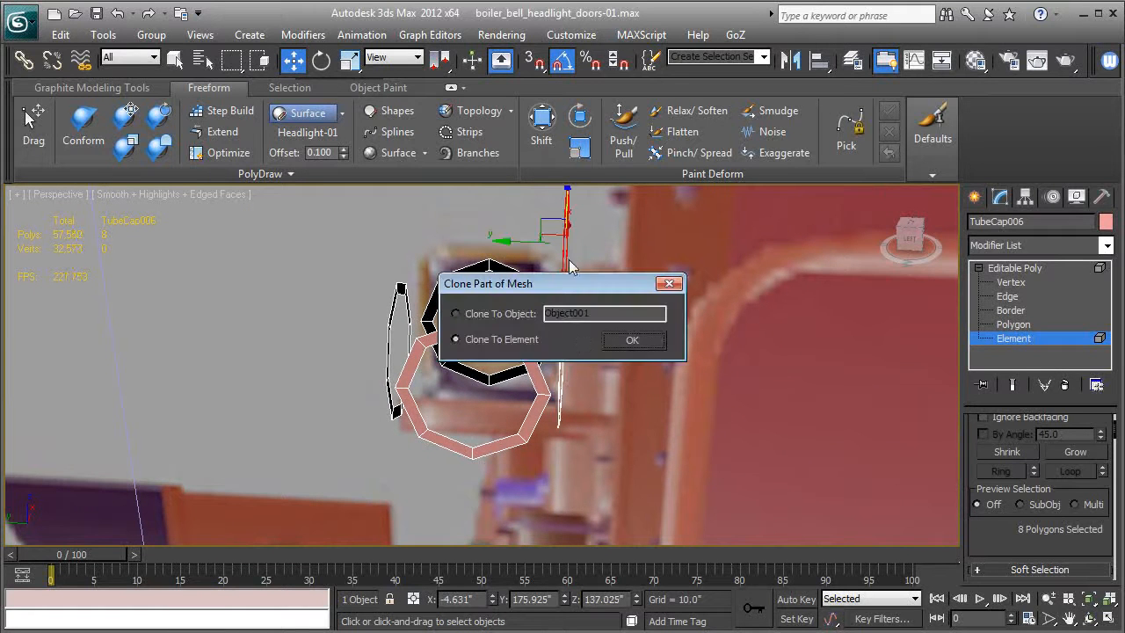
pyautogui.click(623, 344)
# Rotate the raised ring clone until it lies horizontally
pyautogui.keyDown('alt'); pyautogui.moveTo(406, 342); pyautogui.dragTo(473, 350, button='middle'); pyautogui.keyUp('alt')
pyautogui.click(322, 60)
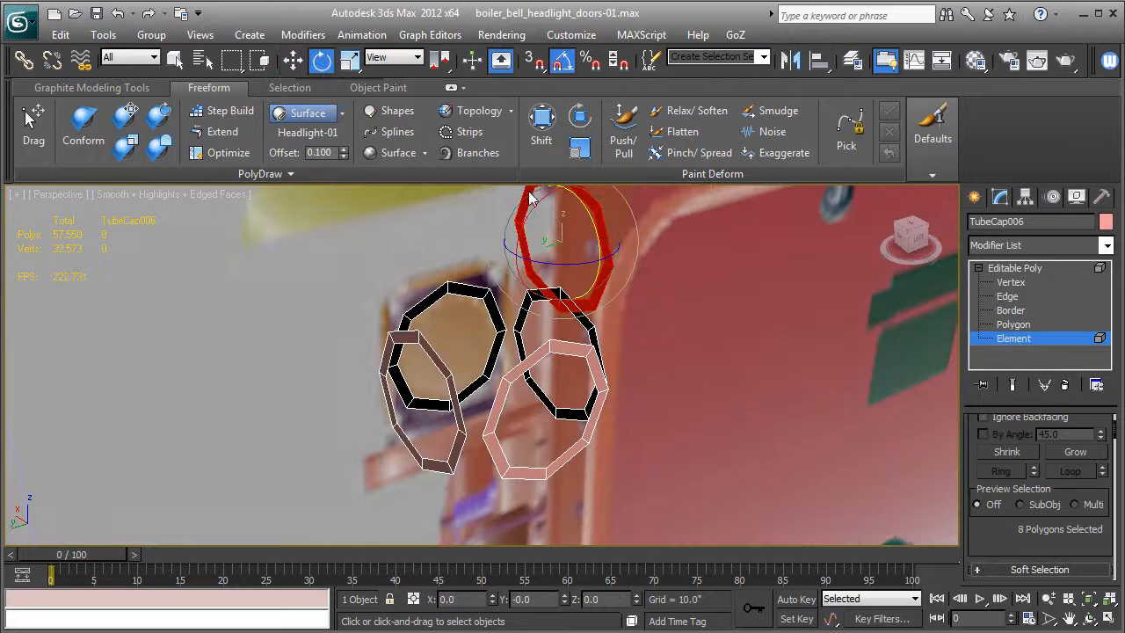
pyautogui.moveTo(549, 237); pyautogui.dragTo(472, 273)
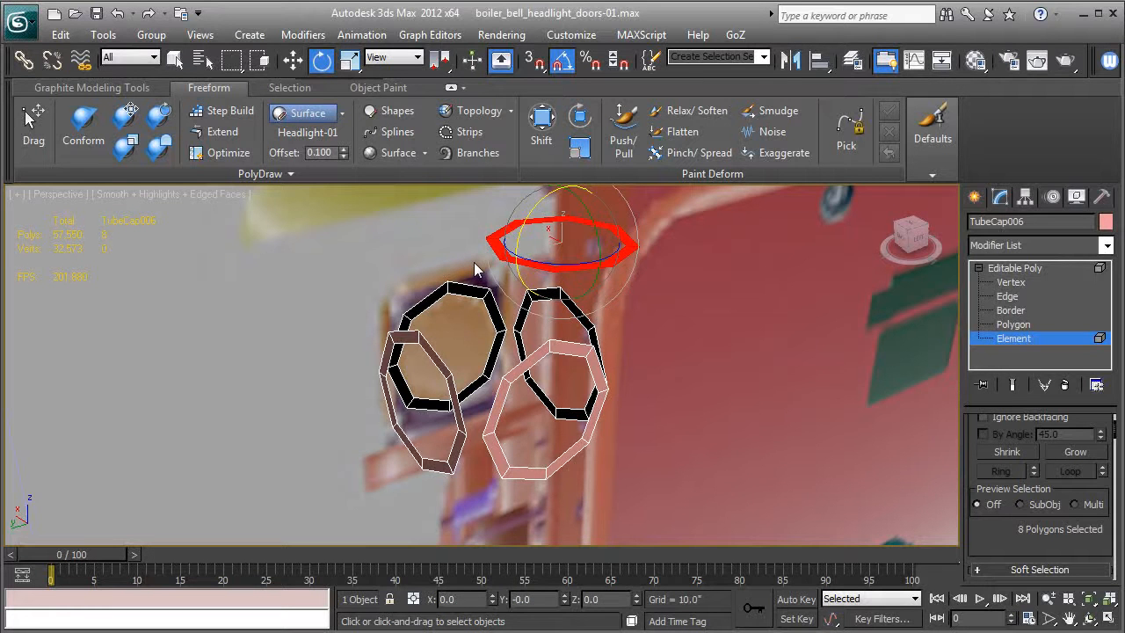
pyautogui.keyDown('alt'); pyautogui.moveTo(619, 298); pyautogui.dragTo(630, 322, button='middle'); pyautogui.keyUp('alt')
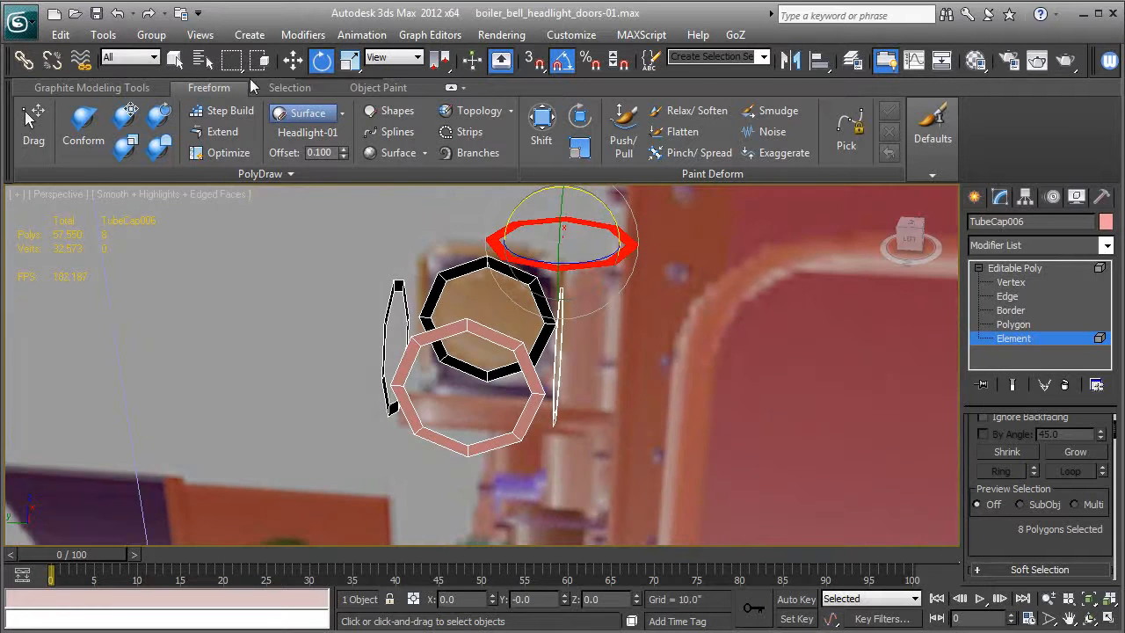
# Center the horizontal ring between the four upright rings in the Top view, at about X -4.768", Y 180.629"
pyautogui.click(291, 62)
pyautogui.moveTo(520, 237); pyautogui.dragTo(420, 246)
pyautogui.press('t')
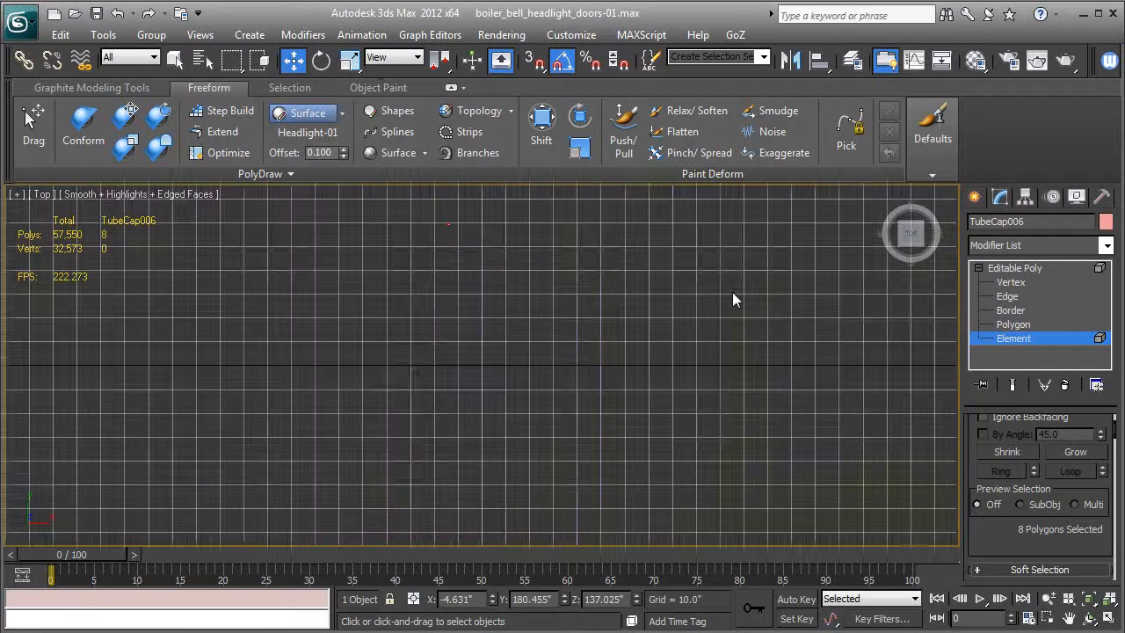
pyautogui.press('z')
pyautogui.moveTo(663, 329); pyautogui.dragTo(658, 339, button='middle')
pyautogui.scroll(-2, 658, 339)
pyautogui.moveTo(488, 308); pyautogui.dragTo(489, 303)
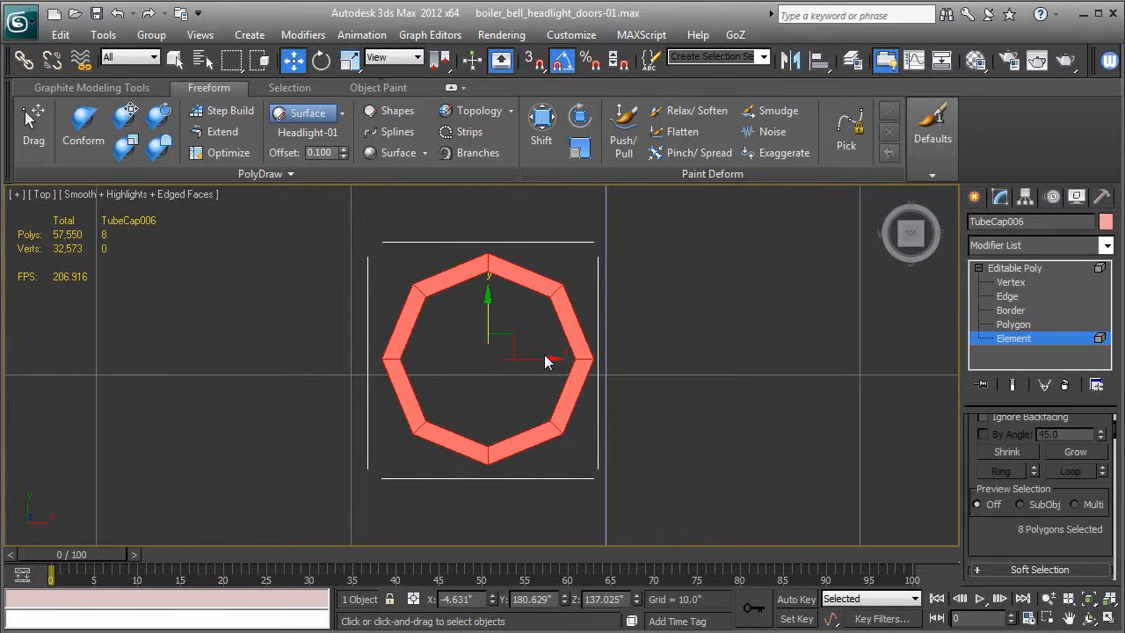
pyautogui.moveTo(544, 364); pyautogui.dragTo(541, 366)
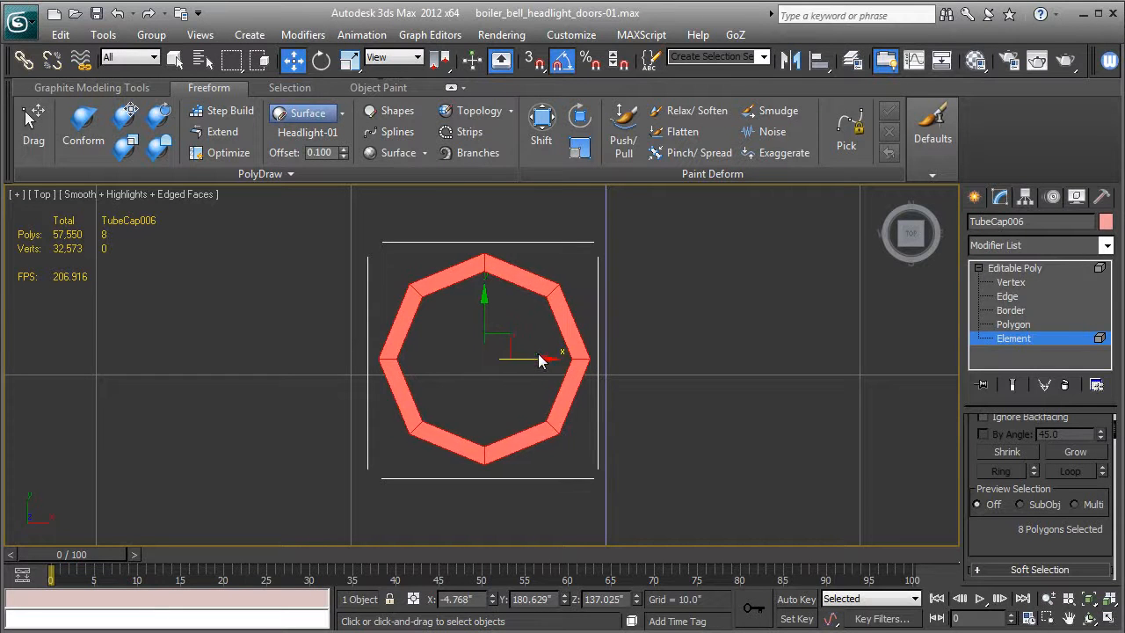
# Lower the horizontal ring along the Z axis to just above the four upright rings
pyautogui.press('p')
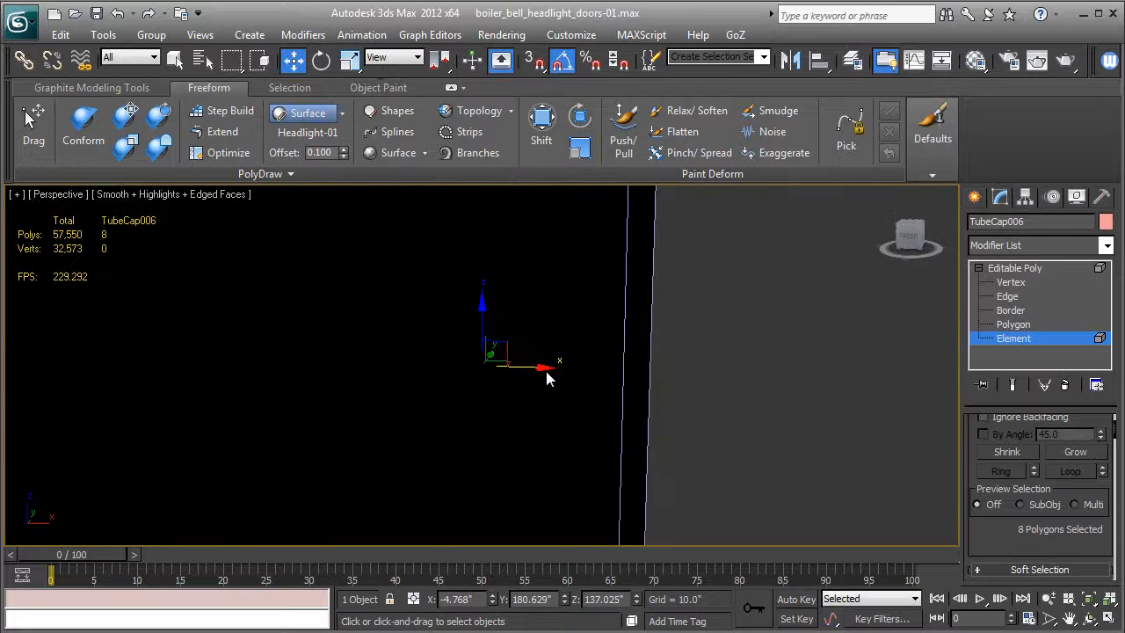
pyautogui.keyDown('alt'); pyautogui.moveTo(546, 371); pyautogui.dragTo(373, 367, button='middle'); pyautogui.keyUp('alt')
pyautogui.scroll(-1, 378, 367)
pyautogui.keyDown('alt'); pyautogui.moveTo(513, 364); pyautogui.dragTo(776, 367, button='middle'); pyautogui.keyUp('alt')
pyautogui.scroll(3, 721, 375)
pyautogui.scroll(-1, 633, 394)
pyautogui.moveTo(594, 365); pyautogui.dragTo(621, 250, button='middle')
pyautogui.moveTo(513, 230); pyautogui.dragTo(536, 302)
# Clone the top ring down to about Z 125.883" as an element for the underside and flip it 180° about X
pyautogui.keyDown('alt'); pyautogui.moveTo(535, 302); pyautogui.dragTo(567, 283, button='middle'); pyautogui.keyUp('alt')
pyautogui.moveTo(482, 232); pyautogui.dragTo(488, 384)
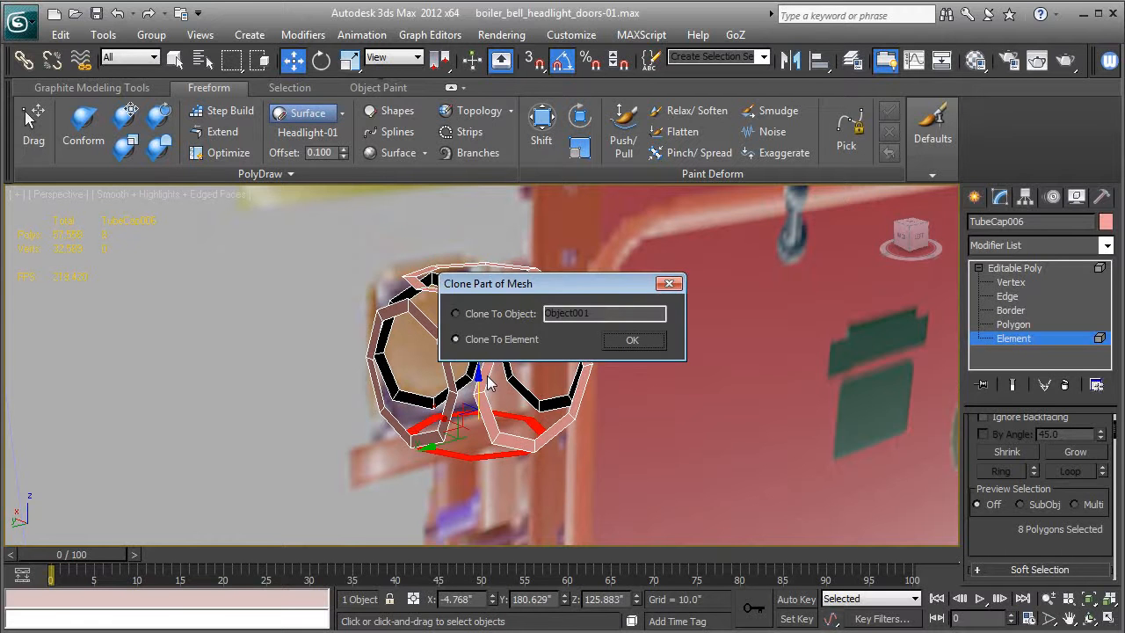
pyautogui.click(631, 340)
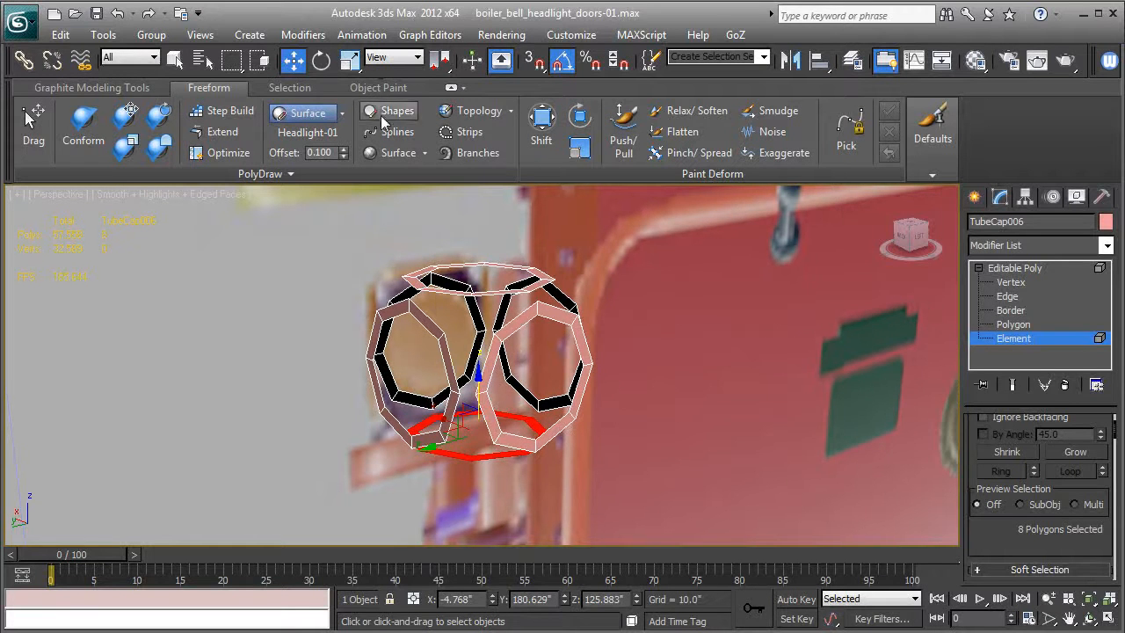
pyautogui.click(322, 60)
pyautogui.moveTo(442, 428); pyautogui.dragTo(523, 290)
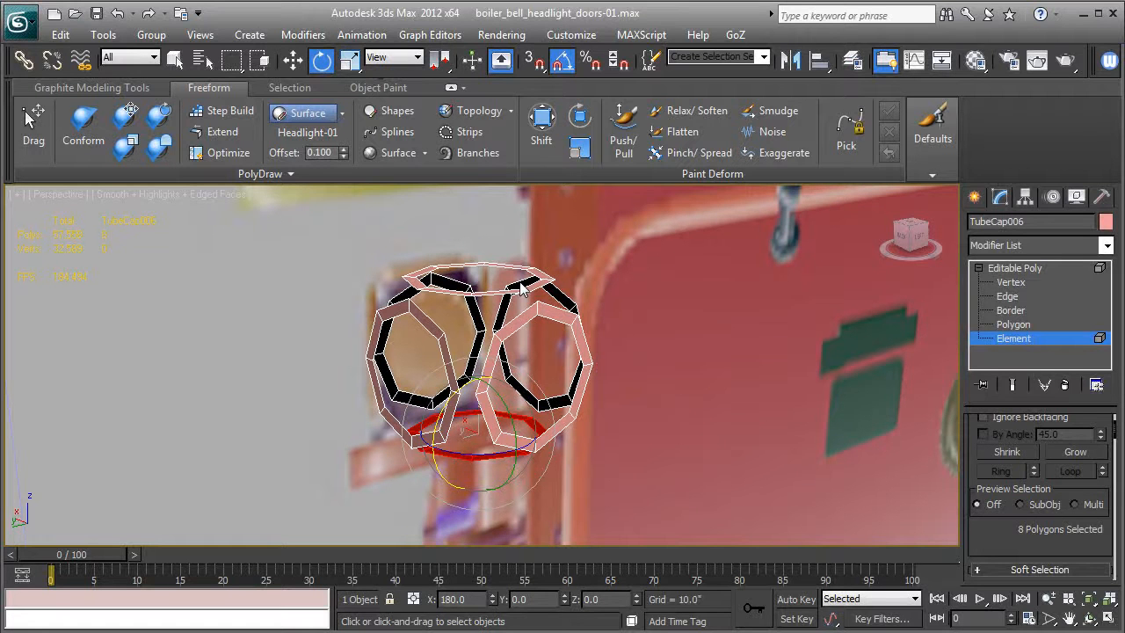
pyautogui.moveTo(572, 334)
pyautogui.keyDown('alt'); pyautogui.mouseDown(button='middle')
pyautogui.moveTo(458, 303)
pyautogui.moveTo(712, 300)
pyautogui.moveTo(576, 330)
pyautogui.mouseUp(button='middle'); pyautogui.keyUp('alt')
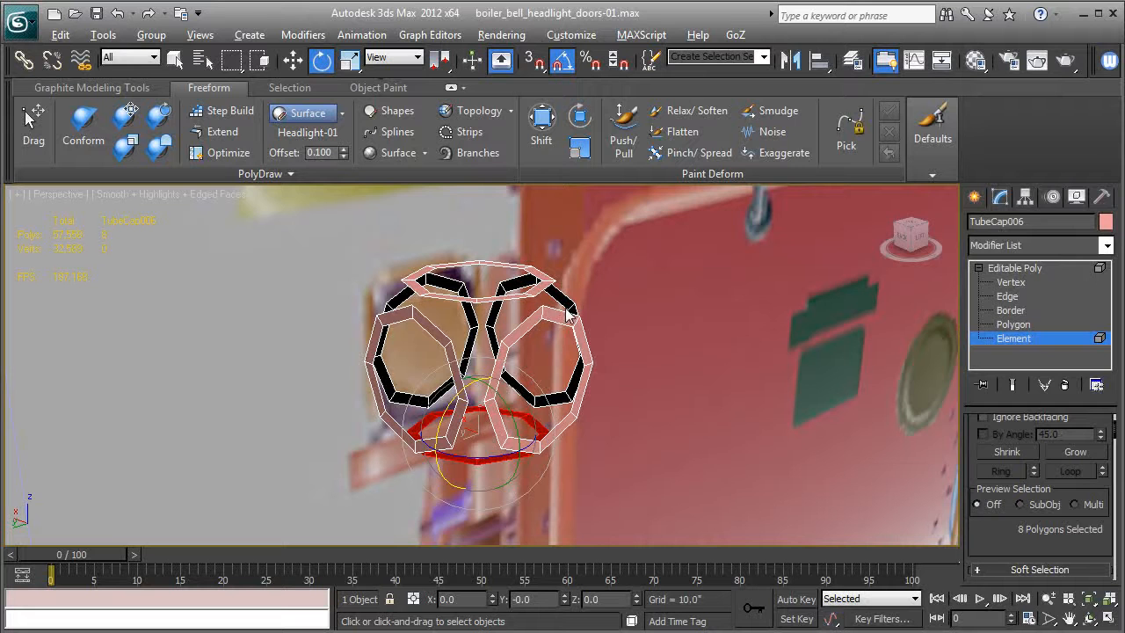
# Isolate the six-ring object and switch to editing its edges
pyautogui.hotkey('alt', 'q')
pyautogui.scroll(-3, 563, 346)
pyautogui.moveTo(651, 348); pyautogui.dragTo(758, 309, button='middle')
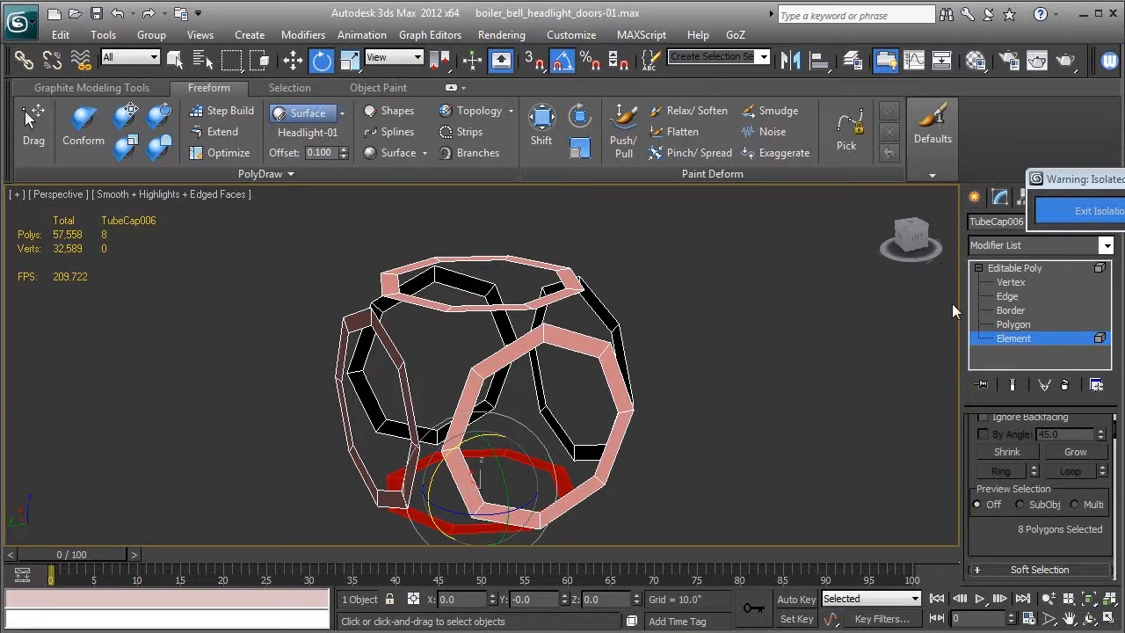
pyautogui.click(1006, 297)
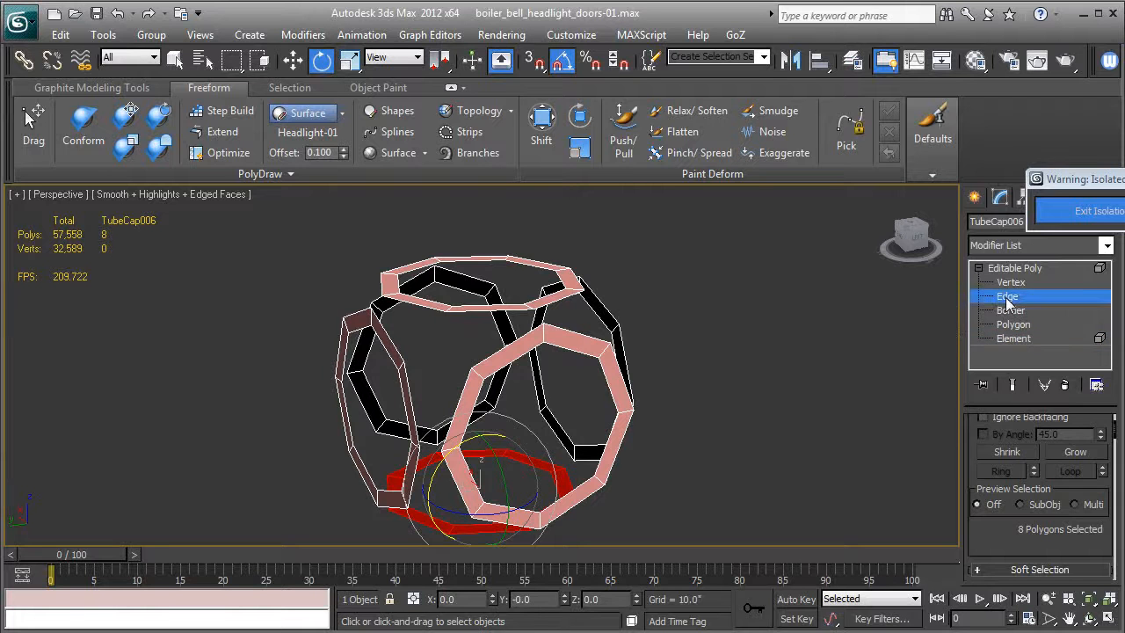
# Bridge the two facing edge pairs between the top ring and the nearest upright ring
pyautogui.moveTo(616, 422)
pyautogui.mouseDown(button='middle')
pyautogui.moveTo(609, 443)
pyautogui.moveTo(620, 433)
pyautogui.mouseUp(button='middle')
pyautogui.scroll(3, 609, 443)
pyautogui.keyDown('alt'); pyautogui.moveTo(620, 432); pyautogui.dragTo(639, 343, button='middle'); pyautogui.keyUp('alt')
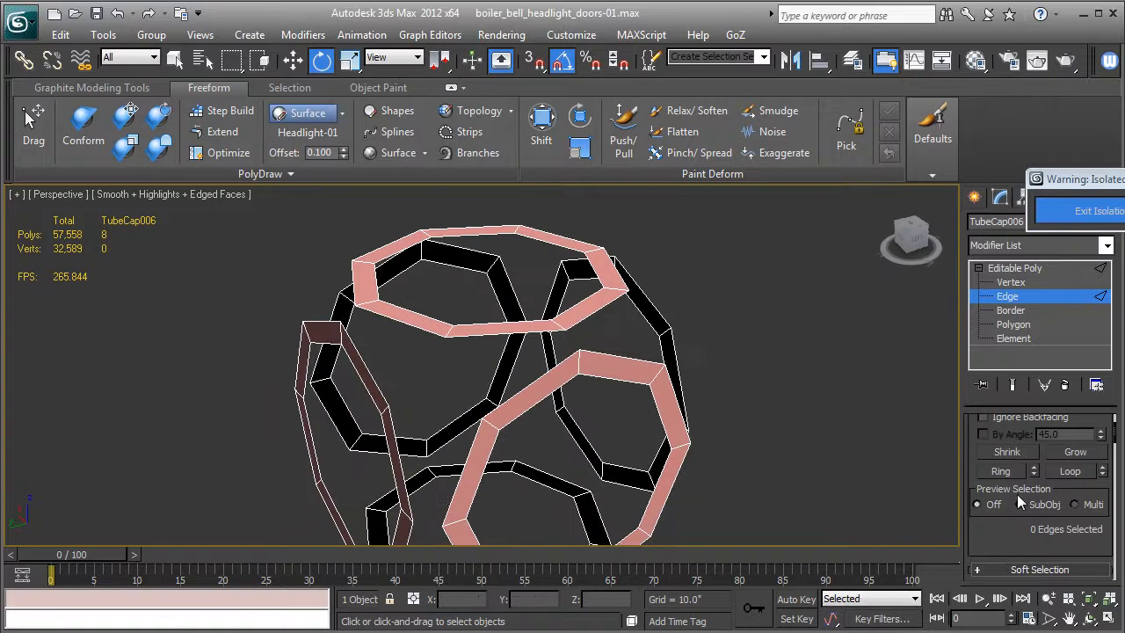
pyautogui.scroll(-4, 1002, 527)
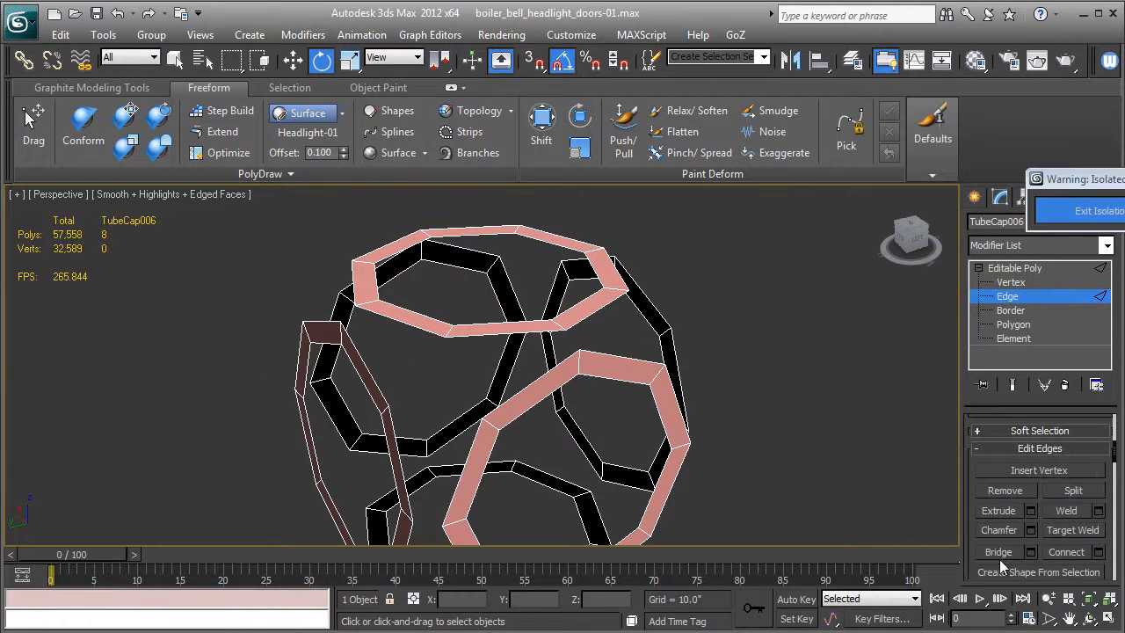
pyautogui.click(998, 552)
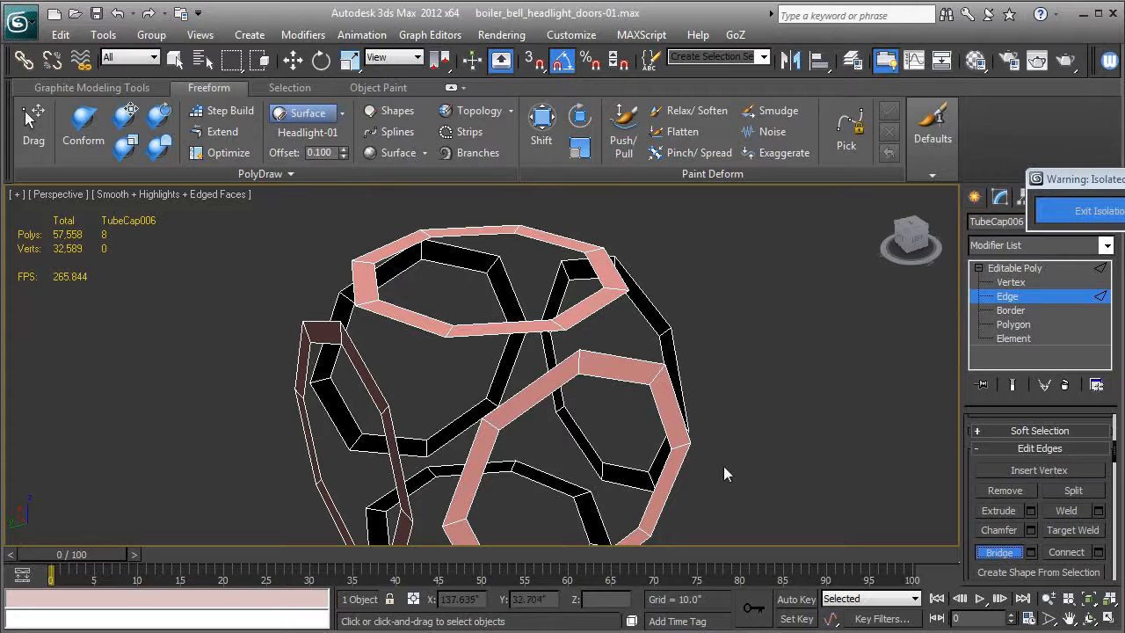
pyautogui.click(600, 313)
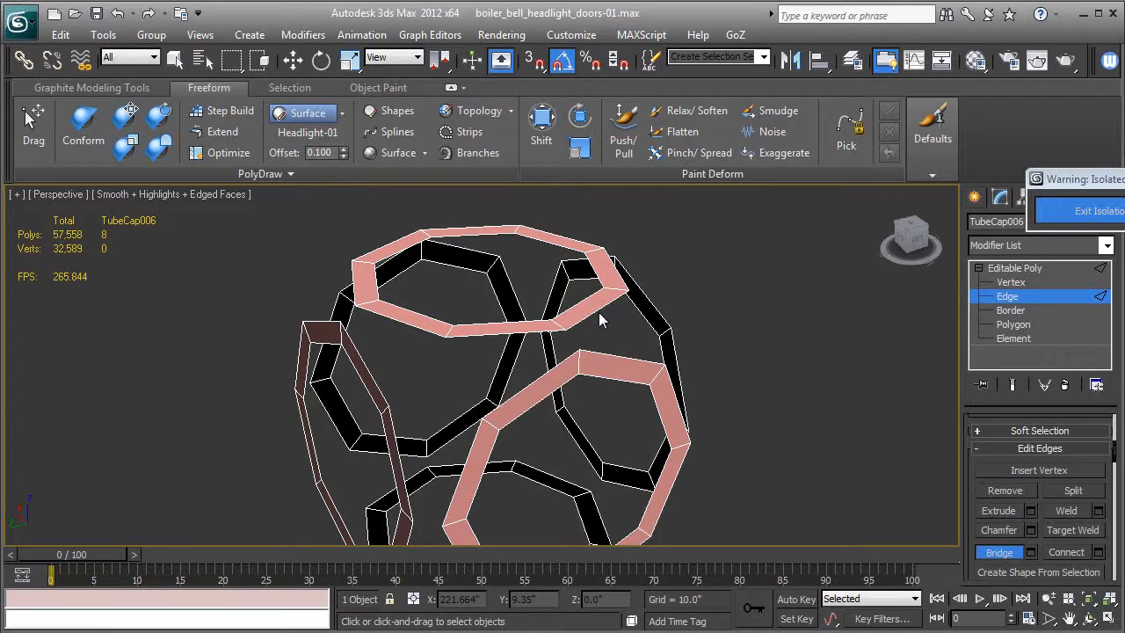
pyautogui.click(615, 358)
pyautogui.click(513, 343)
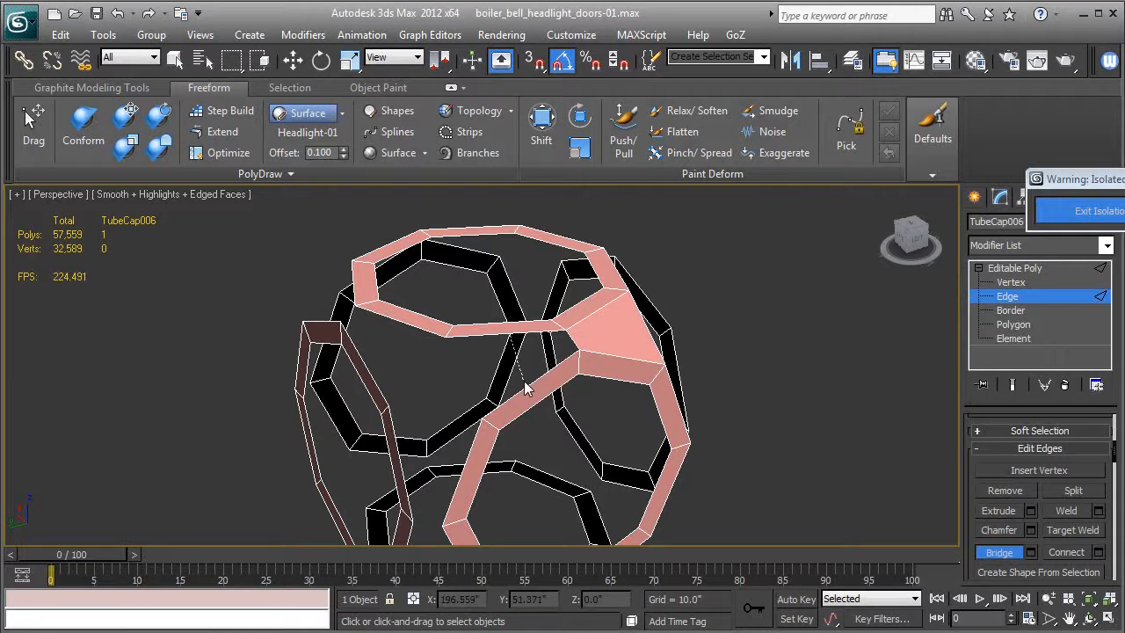
pyautogui.click(525, 391)
# Bridge the upper and lower facing edges between that upright ring and its neighbouring upright ring
pyautogui.keyDown('alt'); pyautogui.moveTo(458, 469); pyautogui.dragTo(534, 365, button='middle'); pyautogui.keyUp('alt')
pyautogui.click(511, 430)
pyautogui.click(463, 432)
pyautogui.click(565, 362)
pyautogui.click(499, 366)
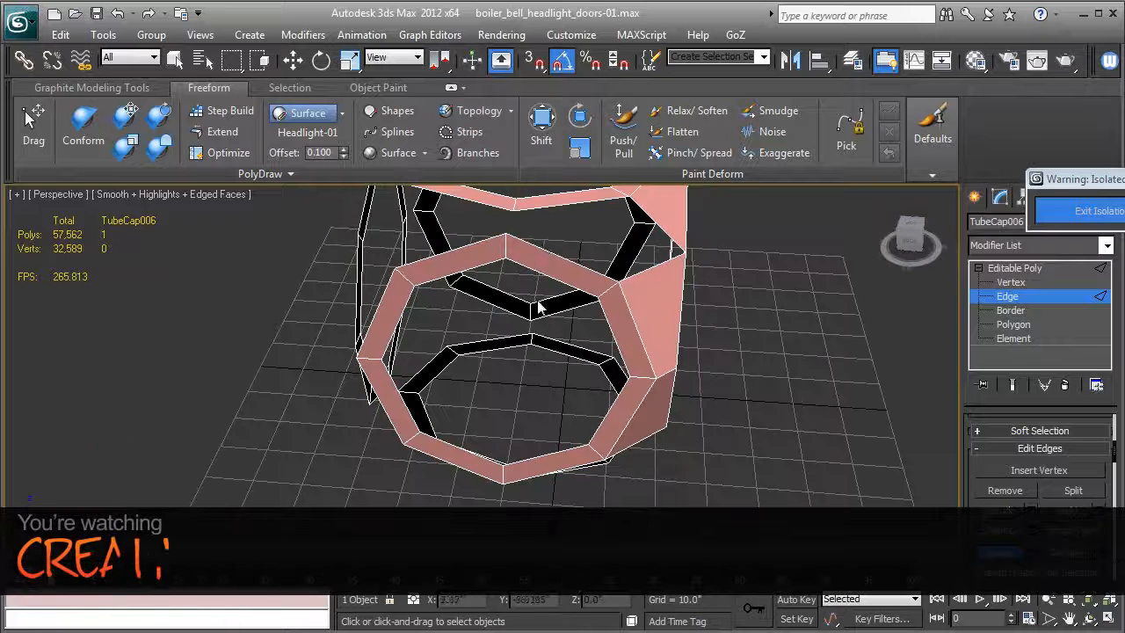
# Bridge the second upright ring's two upper edges to the top ring
pyautogui.click(549, 208)
pyautogui.click(548, 254)
pyautogui.click(488, 207)
pyautogui.click(489, 245)
# Bridge the third upright ring's two upper edges to the top ring
pyautogui.keyDown('alt'); pyautogui.moveTo(490, 245); pyautogui.dragTo(556, 380, button='middle'); pyautogui.keyUp('alt')
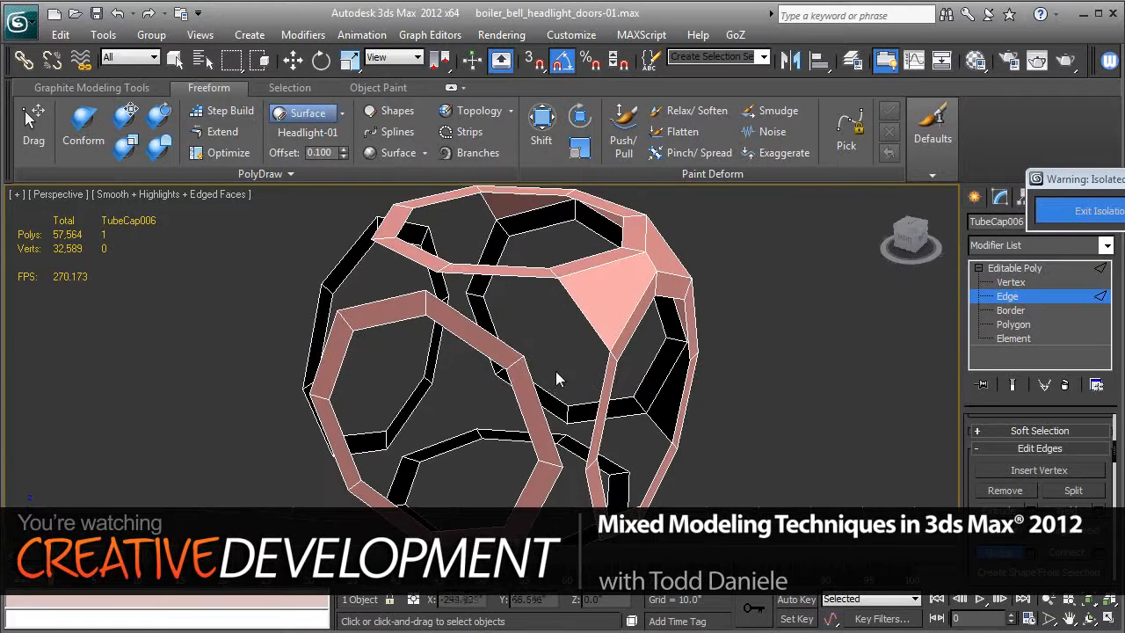
pyautogui.click(494, 283)
pyautogui.click(482, 326)
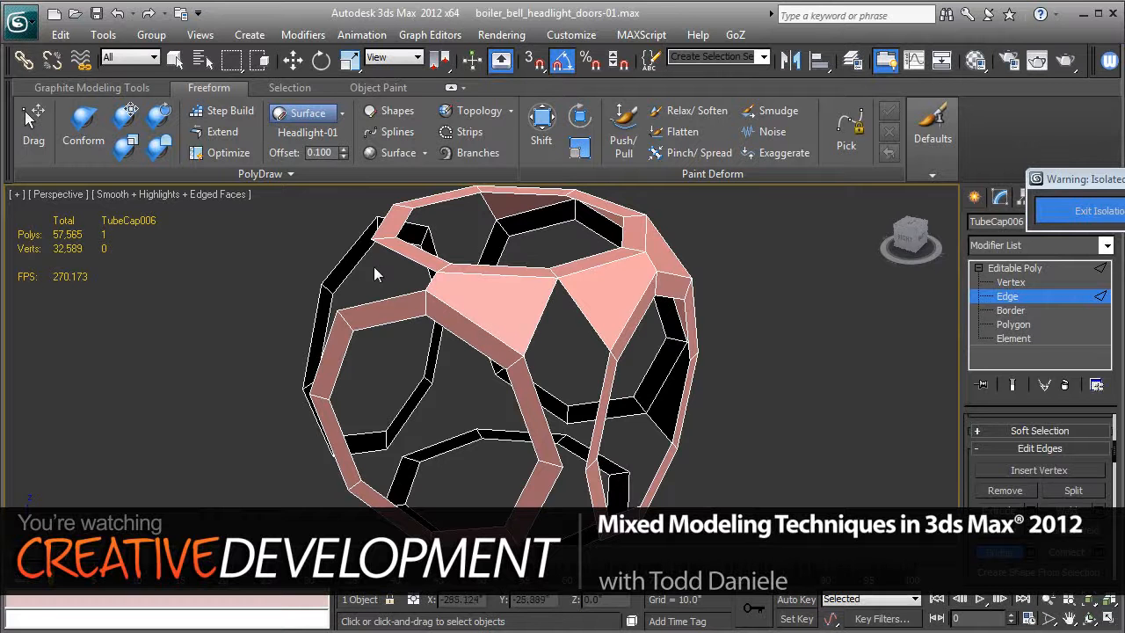
pyautogui.click(394, 252)
pyautogui.click(392, 298)
# Bridge the fourth upright ring's two upper edges to the top ring
pyautogui.keyDown('alt'); pyautogui.moveTo(392, 298); pyautogui.dragTo(495, 287, button='middle'); pyautogui.keyUp('alt')
pyautogui.click(488, 265)
pyautogui.click(449, 312)
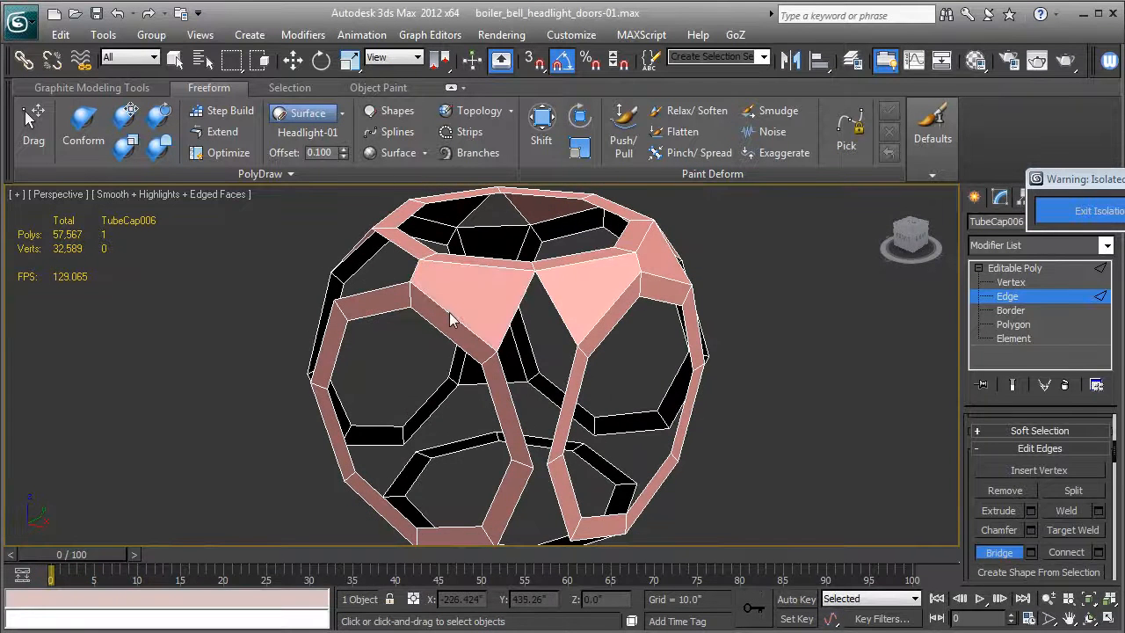
pyautogui.click(416, 265)
pyautogui.click(380, 298)
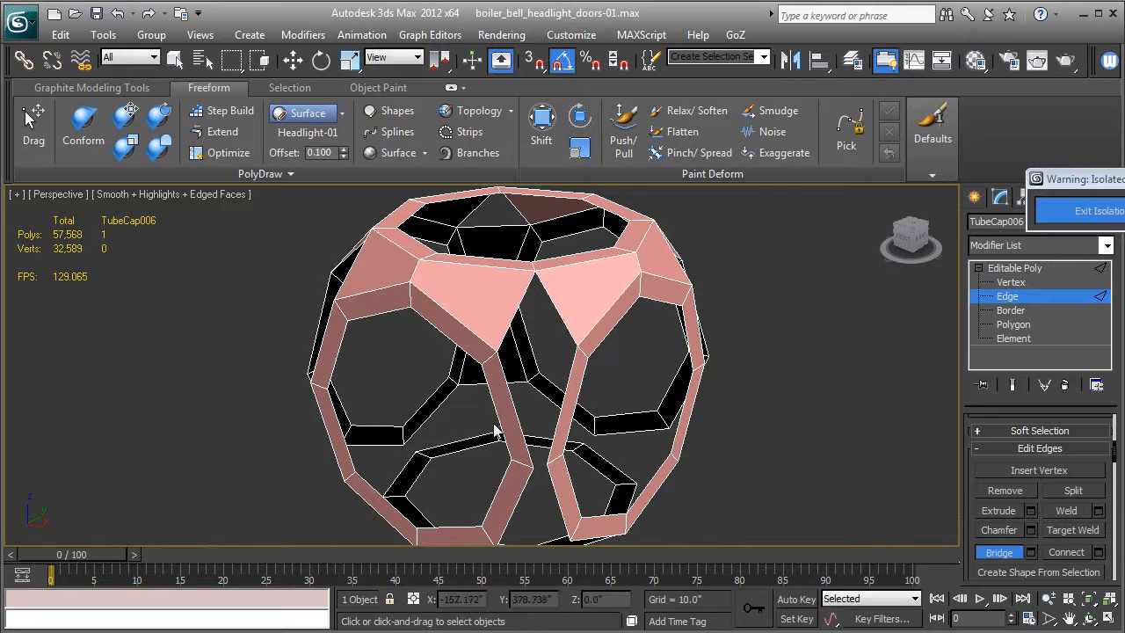
# Bridge the upper and lower facing side edges between the third and fourth upright rings
pyautogui.click(524, 426)
pyautogui.click(559, 427)
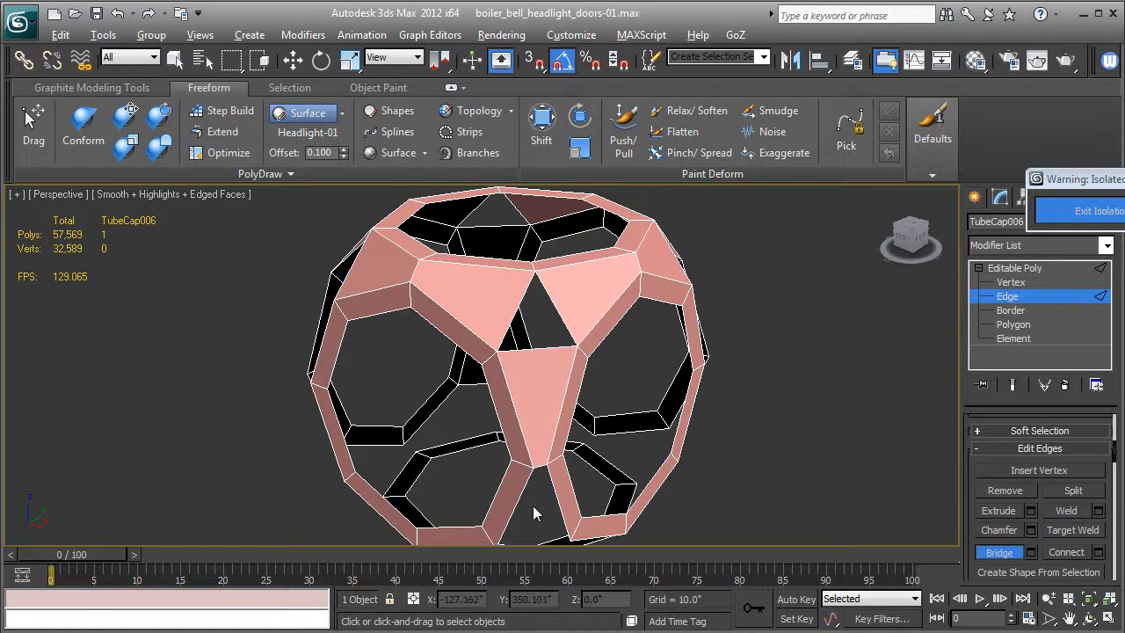
pyautogui.click(519, 507)
pyautogui.click(537, 512)
# Bridge the upper and lower facing edges along the next open vertical gap between two upright rings
pyautogui.keyDown('alt'); pyautogui.moveTo(538, 512); pyautogui.dragTo(504, 381, button='middle'); pyautogui.keyUp('alt')
pyautogui.click(509, 383)
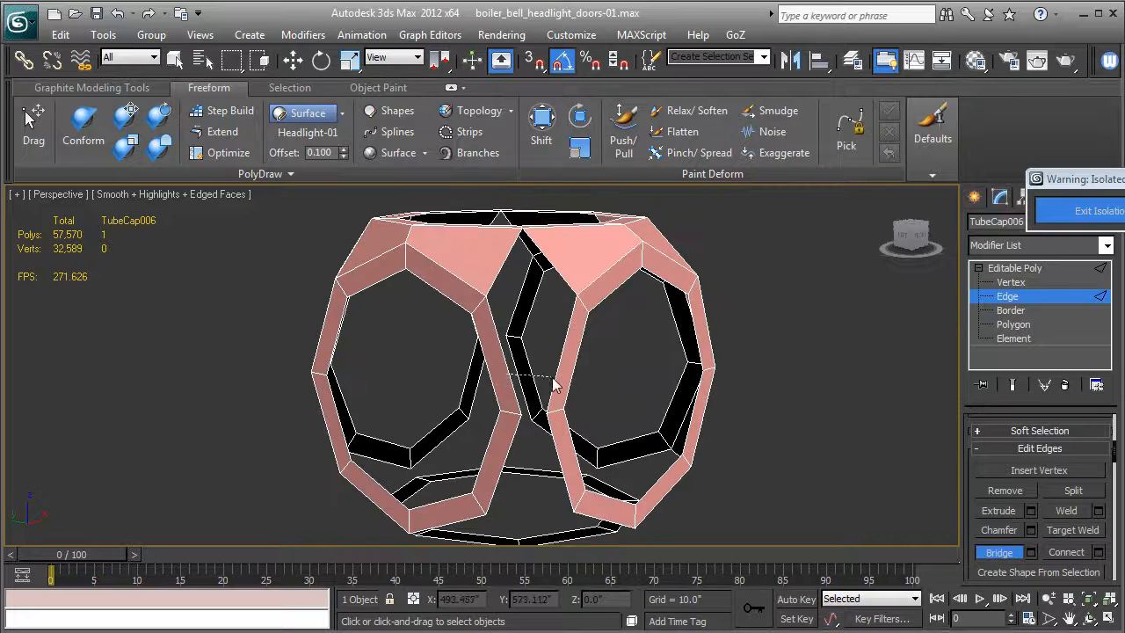
pyautogui.click(554, 384)
pyautogui.click(517, 448)
pyautogui.click(553, 450)
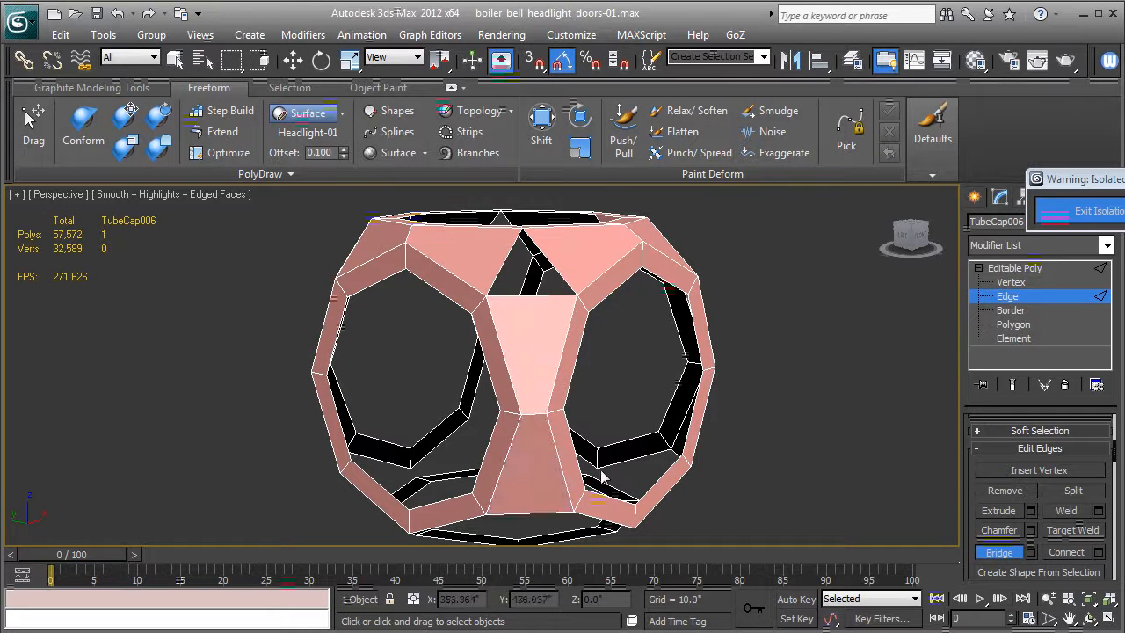
# Bridge the two lower edges of one upright ring to the bottom ring
pyautogui.keyDown('alt'); pyautogui.moveTo(603, 472); pyautogui.dragTo(624, 394, button='middle'); pyautogui.keyUp('alt')
pyautogui.click(600, 383)
pyautogui.click(580, 414)
pyautogui.click(636, 400)
pyautogui.click(620, 427)
# Bridge the two lower edges of the next upright ring to the bottom ring
pyautogui.keyDown('alt'); pyautogui.moveTo(527, 411); pyautogui.dragTo(524, 399, button='middle'); pyautogui.keyUp('alt')
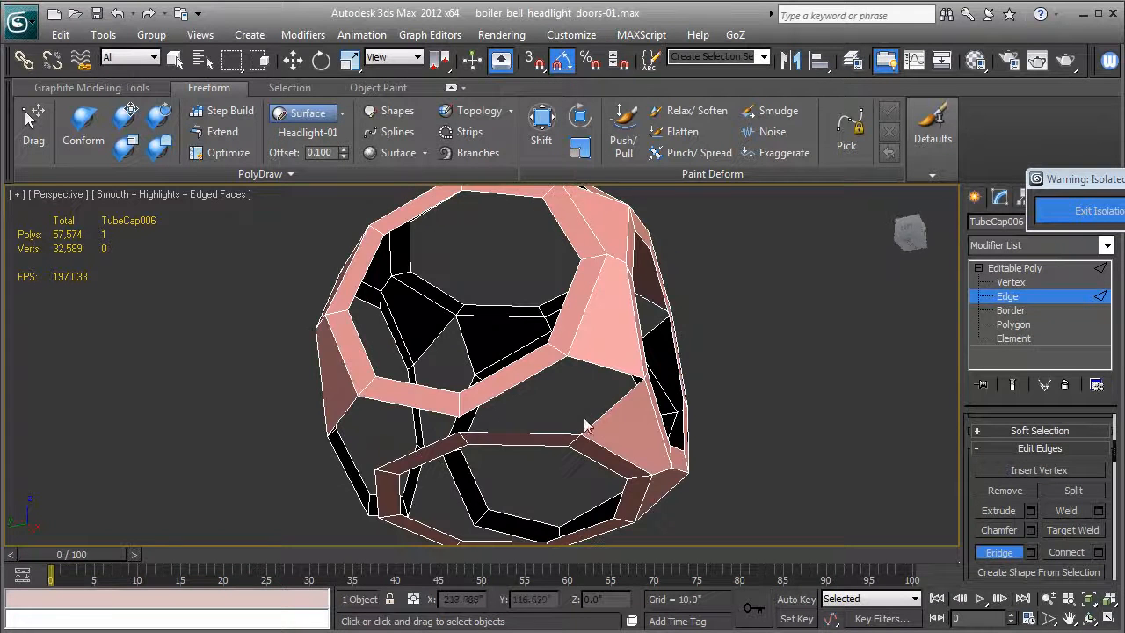
pyautogui.click(513, 394)
pyautogui.click(516, 435)
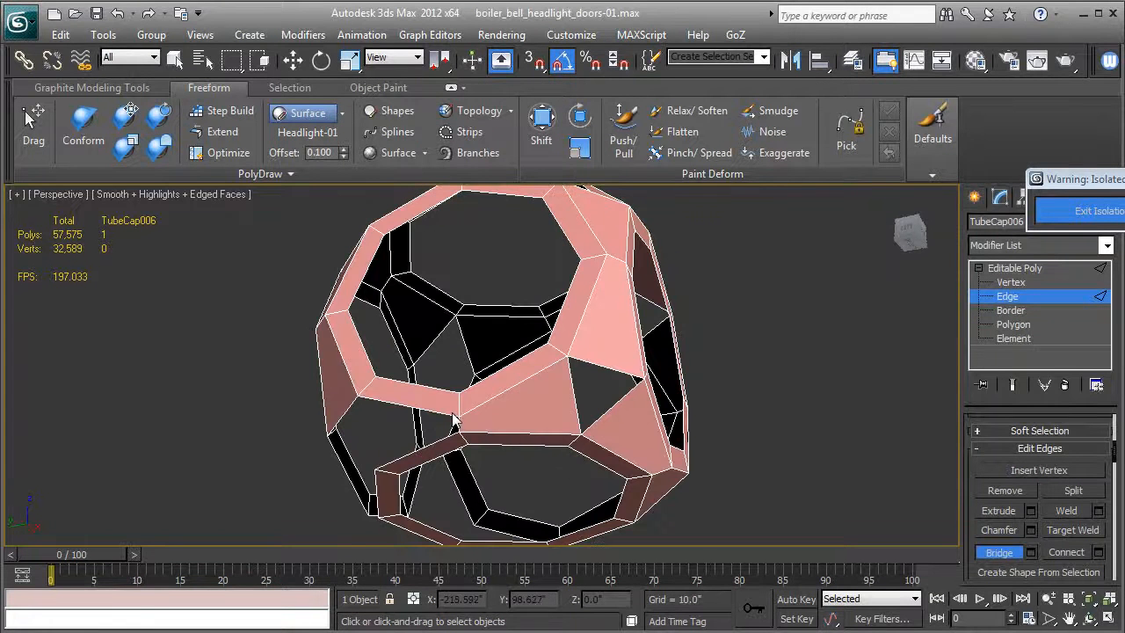
pyautogui.click(448, 439)
# Bridge the third upright ring's two lower edges to the bottom ring
pyautogui.keyDown('alt'); pyautogui.moveTo(446, 444); pyautogui.dragTo(558, 409, button='middle'); pyautogui.keyUp('alt')
pyautogui.click(558, 406)
pyautogui.click(548, 446)
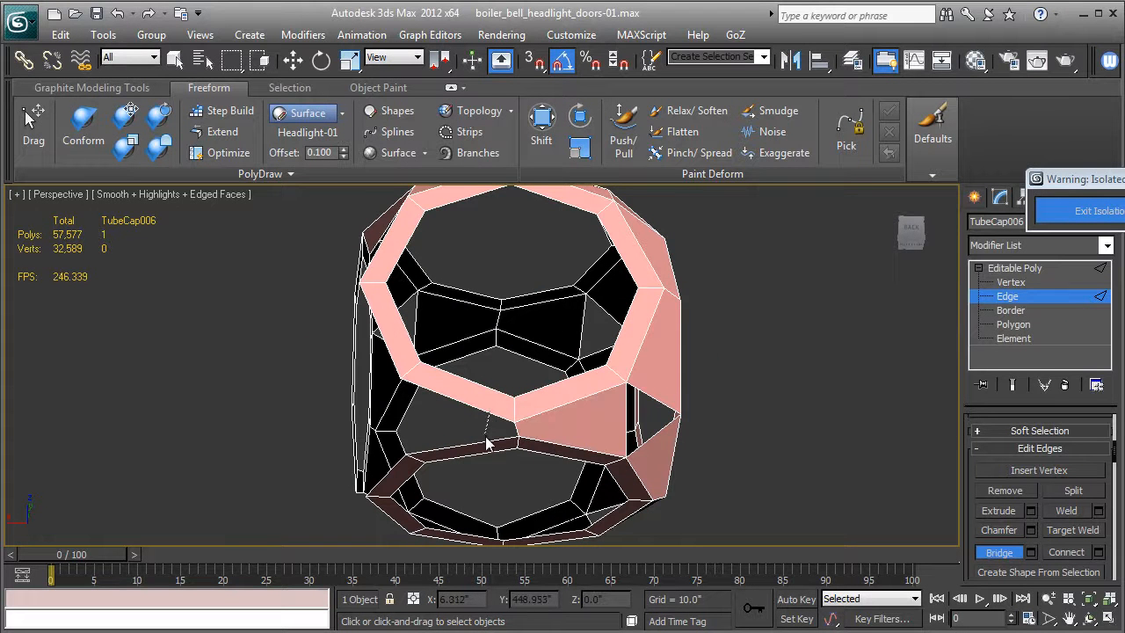
pyautogui.click(489, 451)
# Bridge the upper and lower facing edges across the last open vertical gap between upright rings
pyautogui.keyDown('alt'); pyautogui.moveTo(458, 406); pyautogui.dragTo(576, 429, button='middle'); pyautogui.keyUp('alt')
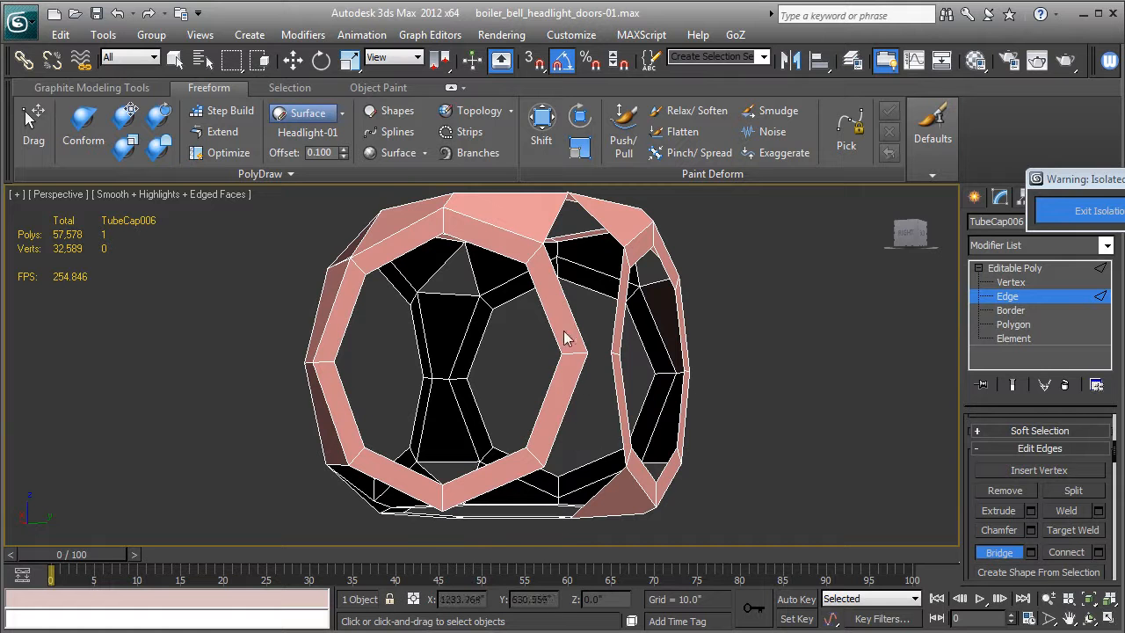
pyautogui.click(574, 325)
pyautogui.click(616, 325)
pyautogui.click(614, 384)
pyautogui.click(580, 391)
# Bridge the last unconnected upright ring's two lower edges to the bottom ring
pyautogui.keyDown('alt'); pyautogui.moveTo(580, 392); pyautogui.dragTo(489, 400, button='middle'); pyautogui.keyUp('alt')
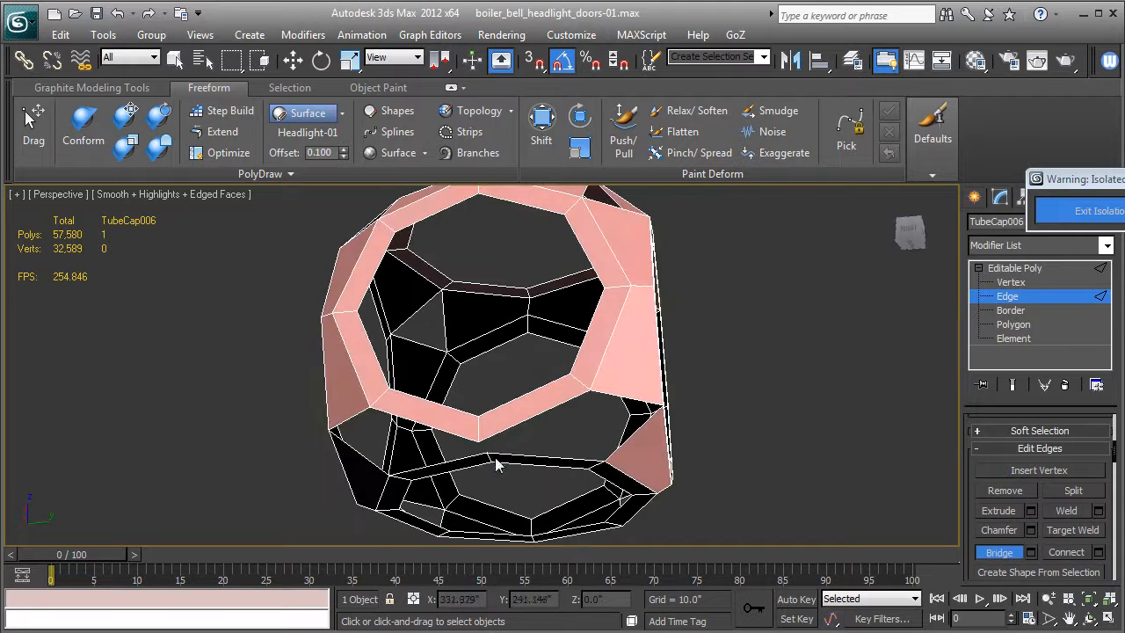
pyautogui.click(524, 461)
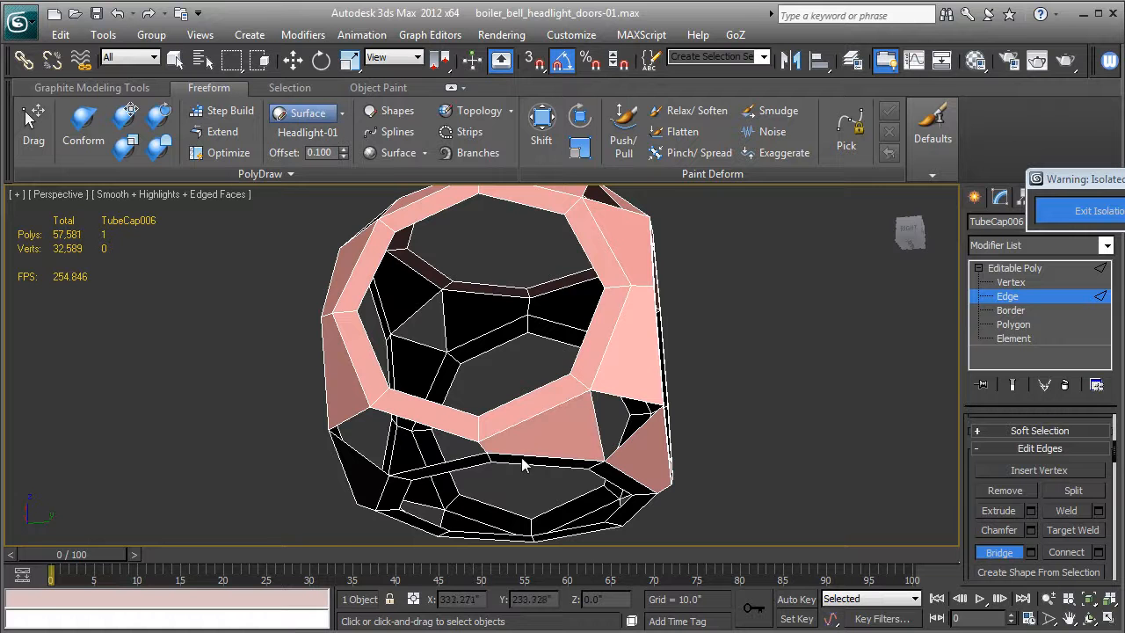
pyautogui.click(455, 463)
pyautogui.keyDown('alt'); pyautogui.moveTo(523, 397); pyautogui.dragTo(577, 397, button='middle'); pyautogui.keyUp('alt')
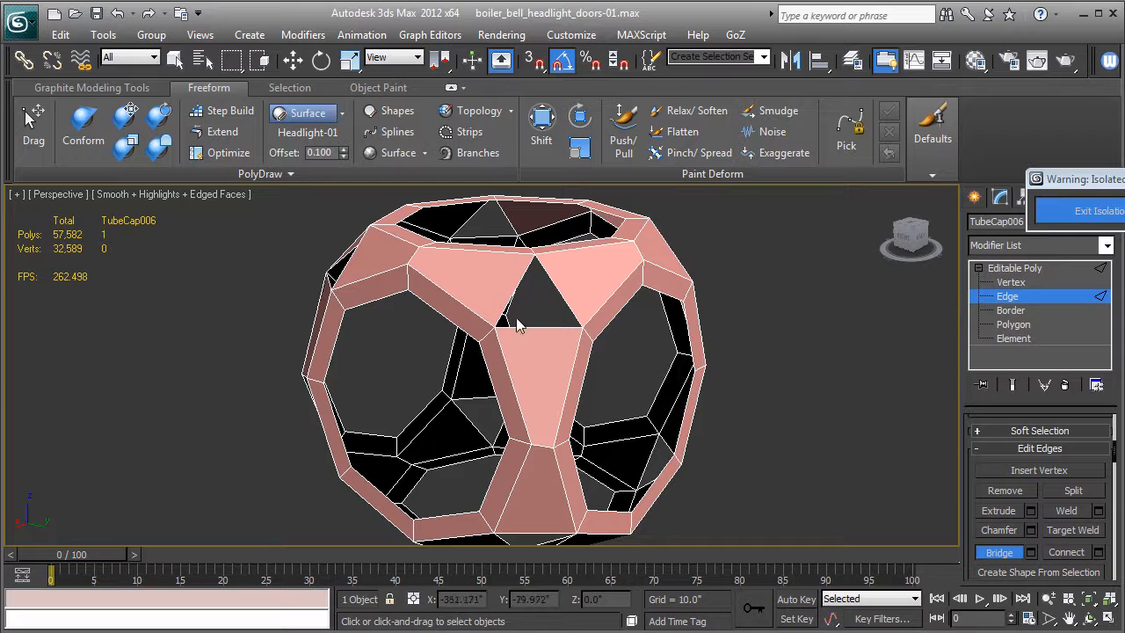
# Select the borders of the four triangular holes around the top ring
pyautogui.click(1008, 552)
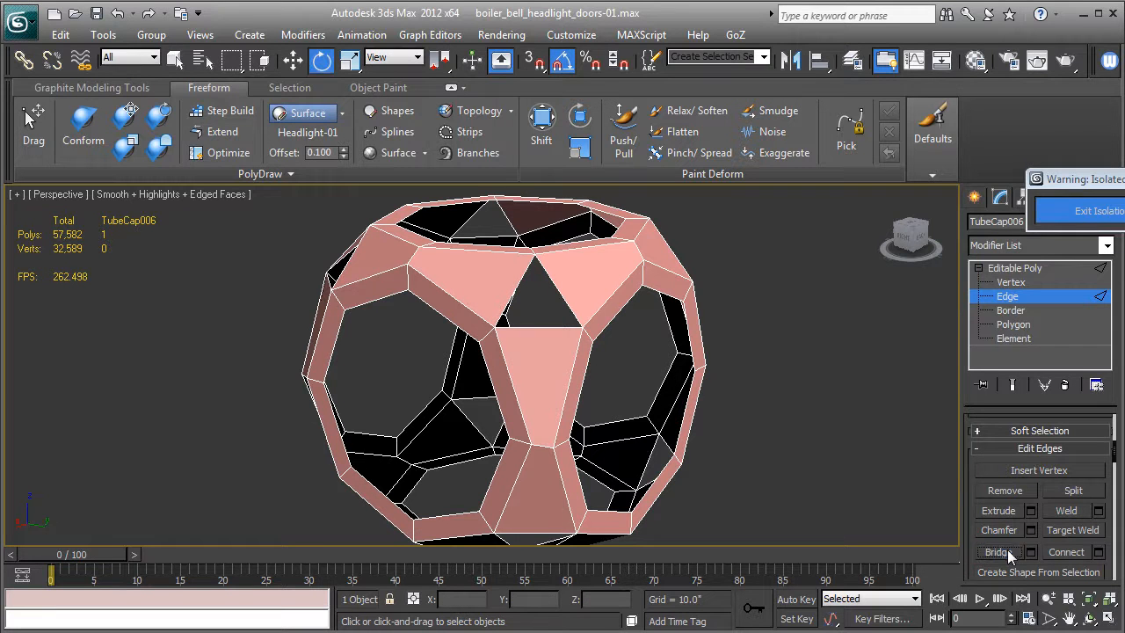
pyautogui.click(1010, 311)
pyautogui.click(569, 309)
pyautogui.scroll(3, 472, 323)
pyautogui.keyDown('alt'); pyautogui.moveTo(471, 323); pyautogui.dragTo(368, 373, button='middle'); pyautogui.keyUp('alt')
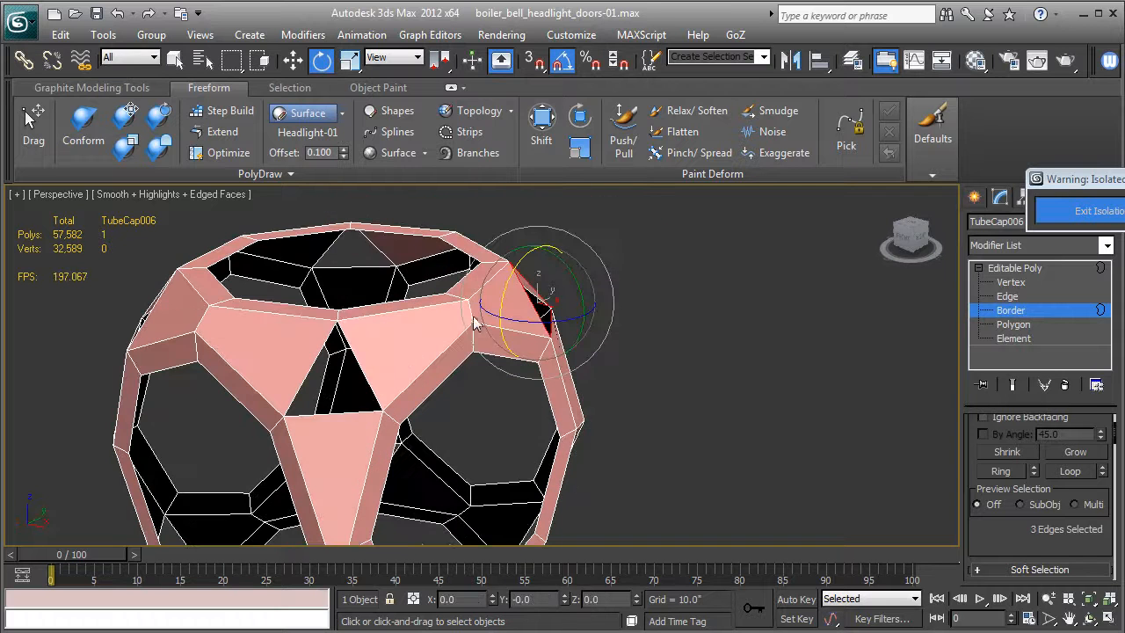
pyautogui.keyDown('ctrl'); pyautogui.click(311, 413); pyautogui.keyUp('ctrl')
pyautogui.keyDown('alt'); pyautogui.moveTo(311, 413); pyautogui.dragTo(437, 401, button='middle'); pyautogui.keyUp('alt')
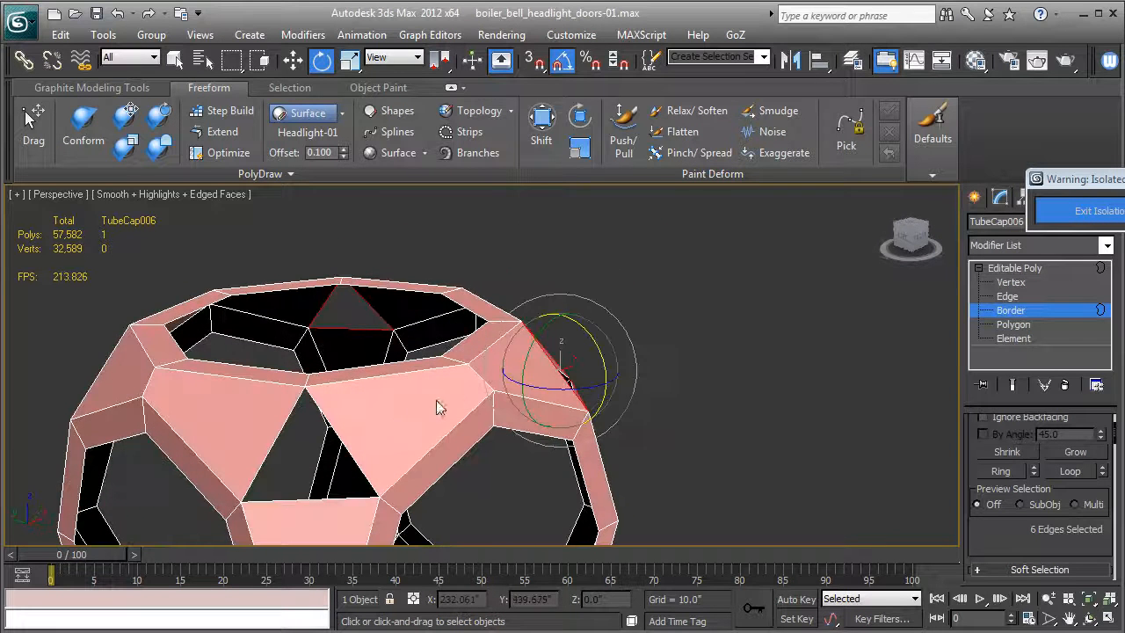
pyautogui.keyDown('ctrl'); pyautogui.click(342, 440); pyautogui.keyUp('ctrl')
pyautogui.moveTo(342, 440); pyautogui.dragTo(487, 297, button='middle')
pyautogui.scroll(-3, 466, 309)
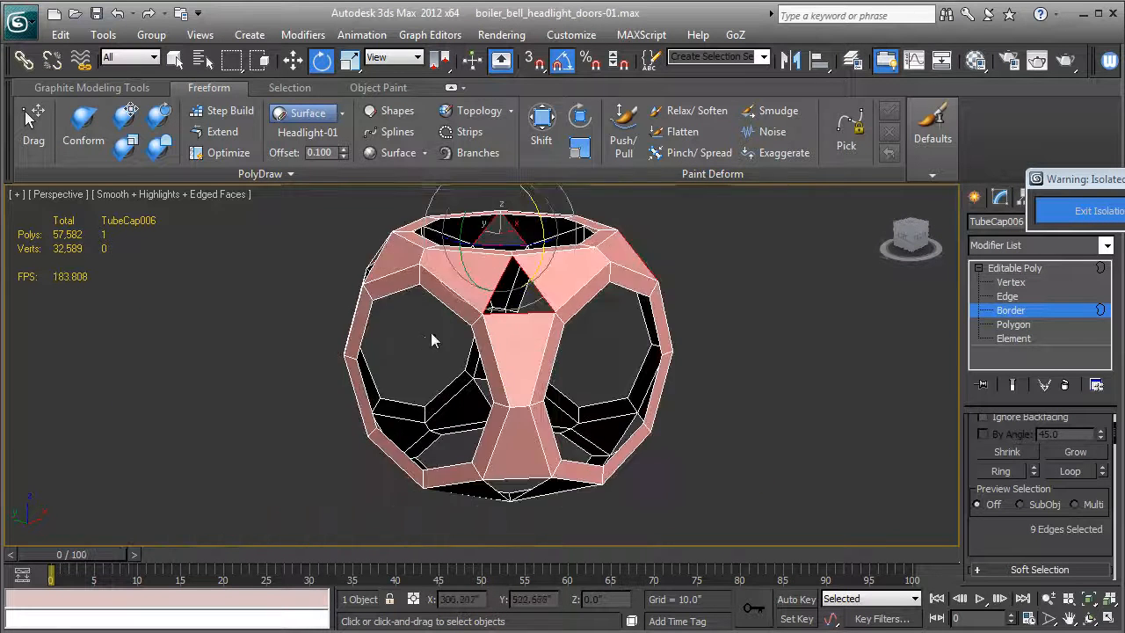
pyautogui.keyDown('alt'); pyautogui.moveTo(430, 332); pyautogui.dragTo(500, 341, button='middle'); pyautogui.keyUp('alt')
pyautogui.keyDown('ctrl'); pyautogui.click(433, 318); pyautogui.keyUp('ctrl')
# Add the four triangular hole borders around the bottom ring to the selection and cap all eight holes
pyautogui.keyDown('alt'); pyautogui.moveTo(432, 318); pyautogui.dragTo(493, 325, button='middle'); pyautogui.keyUp('alt')
pyautogui.keyDown('ctrl'); pyautogui.click(497, 327); pyautogui.keyUp('ctrl')
pyautogui.keyDown('ctrl'); pyautogui.click(674, 422); pyautogui.keyUp('ctrl')
pyautogui.keyDown('alt'); pyautogui.moveTo(582, 464); pyautogui.dragTo(566, 400, button='middle'); pyautogui.keyUp('alt')
pyautogui.keyDown('ctrl'); pyautogui.click(546, 359); pyautogui.keyUp('ctrl')
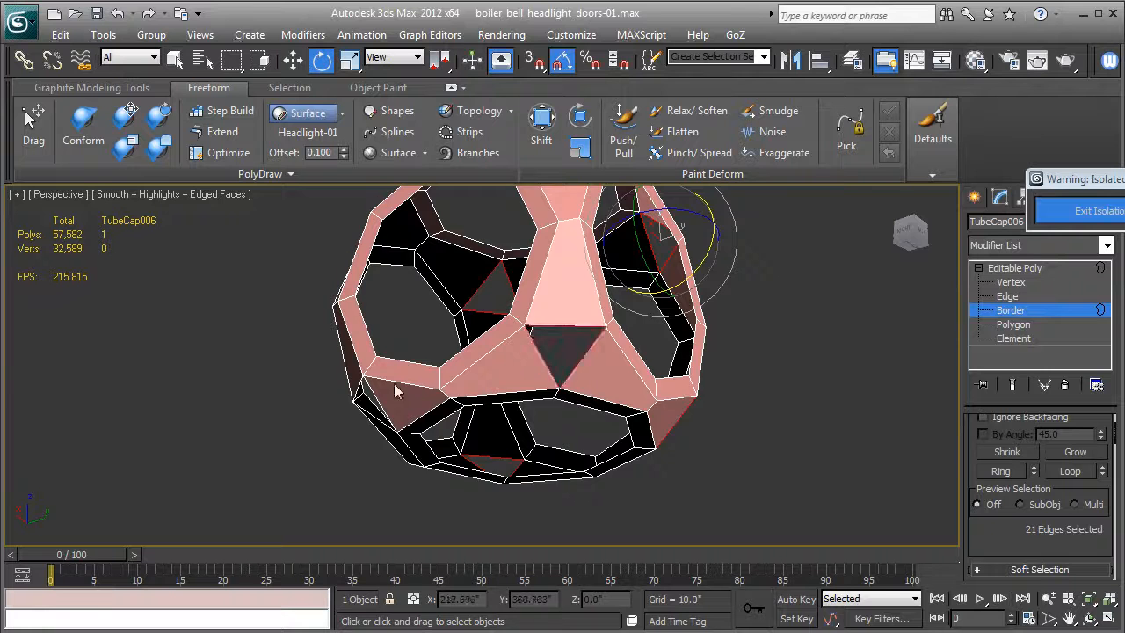
pyautogui.keyDown('alt'); pyautogui.moveTo(393, 384); pyautogui.dragTo(542, 385, button='middle'); pyautogui.keyUp('alt')
pyautogui.keyDown('ctrl'); pyautogui.click(559, 359); pyautogui.keyUp('ctrl')
pyautogui.keyDown('alt'); pyautogui.moveTo(578, 328); pyautogui.dragTo(602, 383, button='middle'); pyautogui.keyUp('alt')
pyautogui.scroll(-3, 992, 475)
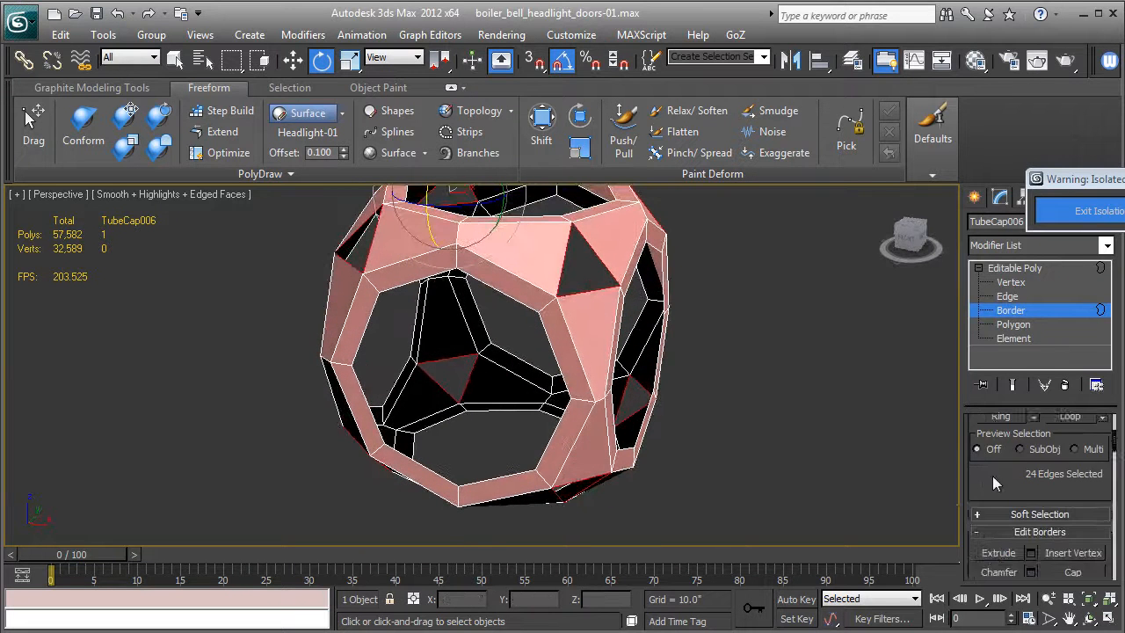
pyautogui.click(1070, 520)
pyautogui.keyDown('alt'); pyautogui.moveTo(730, 418); pyautogui.dragTo(809, 402, button='middle'); pyautogui.keyUp('alt')
# Apply a TurboSmooth modifier with 2 iterations to the whole shell and hide its edged-face display
pyautogui.click(1030, 268)
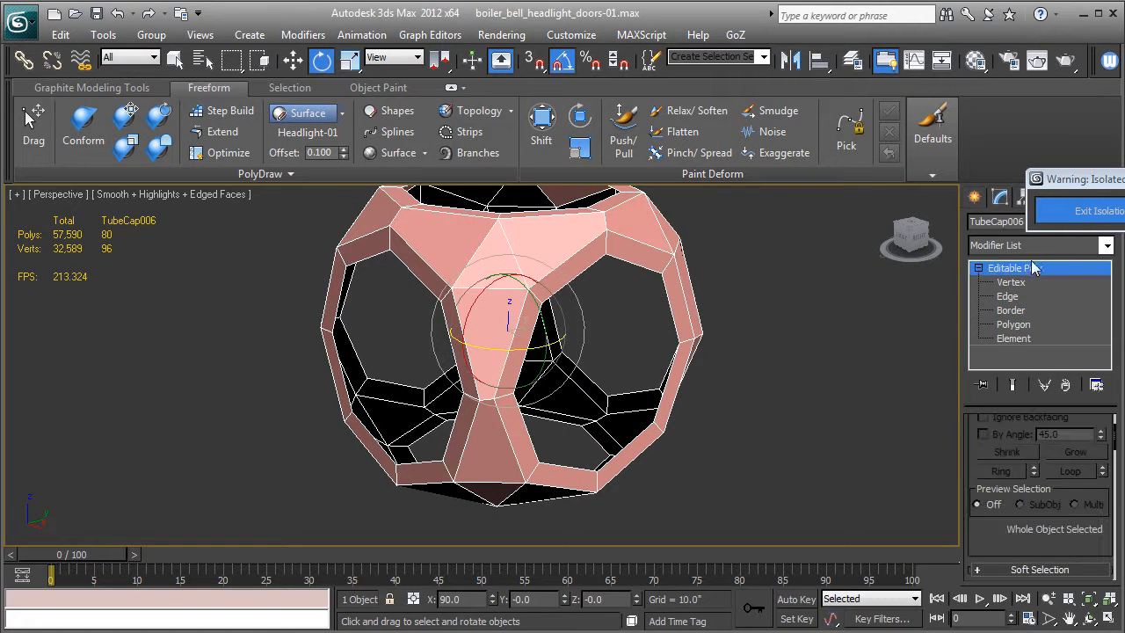
pyautogui.click(1027, 248)
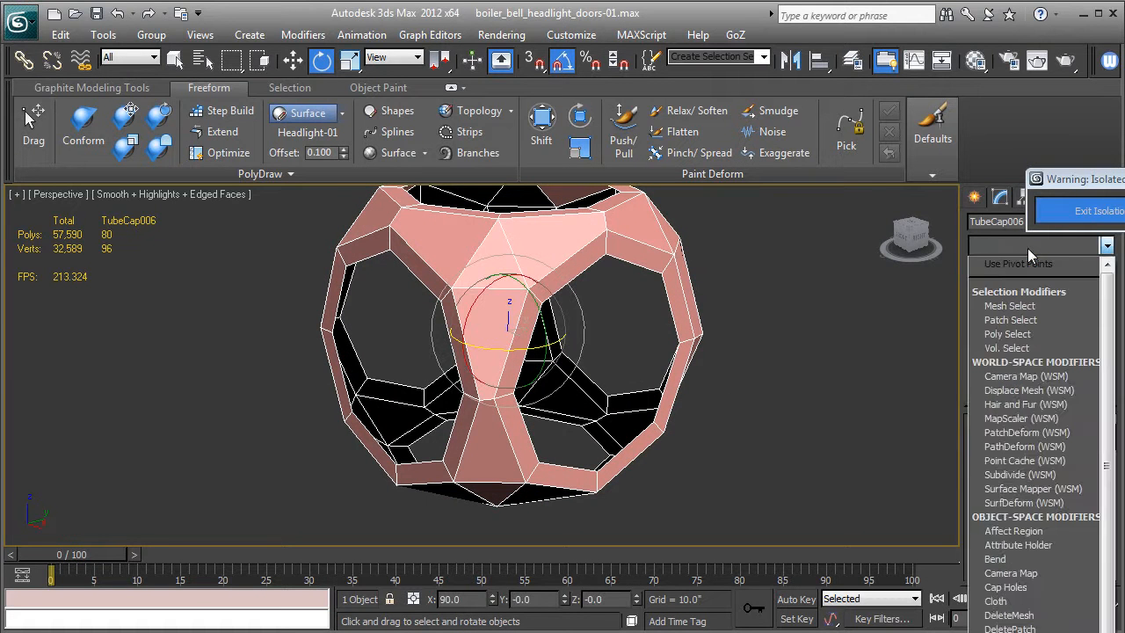
pyautogui.press('t')
pyautogui.press('t')
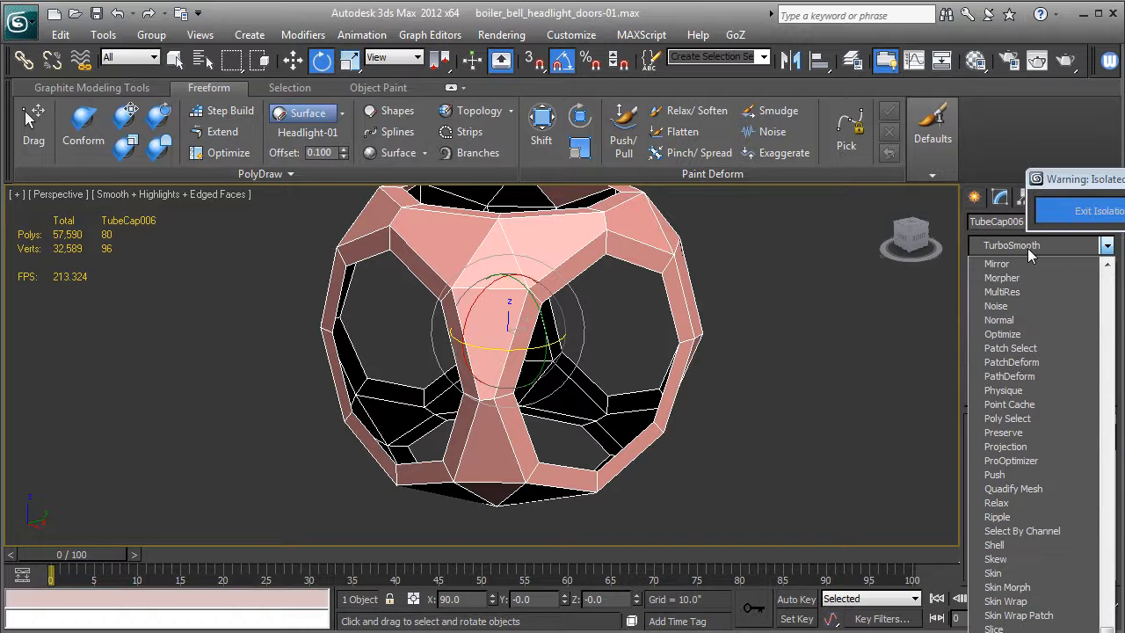
pyautogui.press('Return')
pyautogui.press('F4')
pyautogui.moveTo(787, 365); pyautogui.dragTo(1096, 445, button='middle')
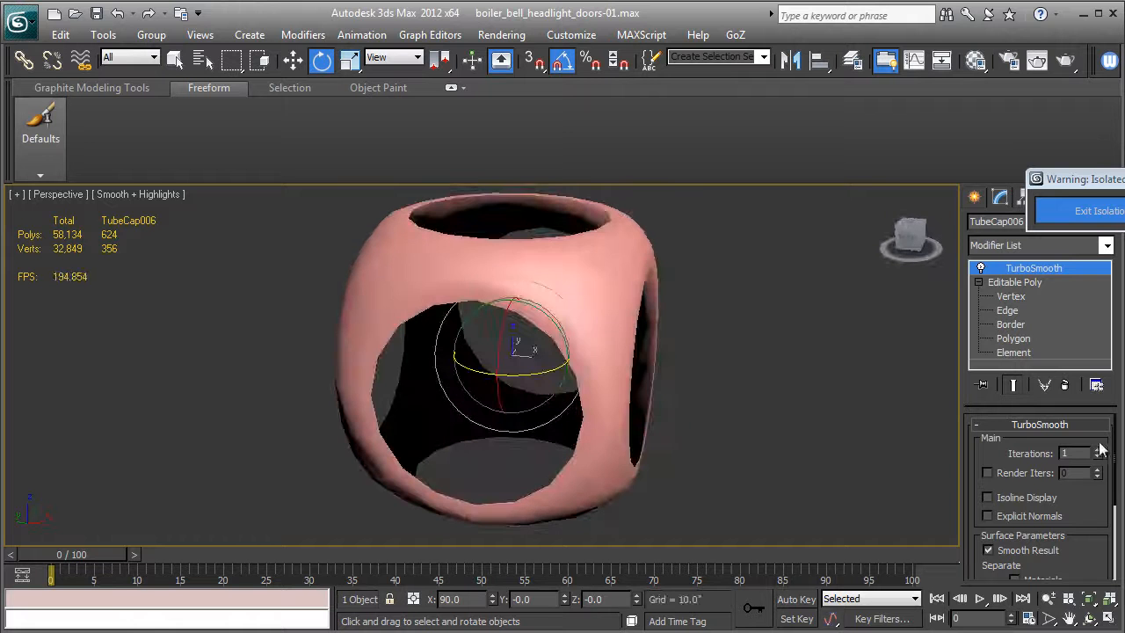
pyautogui.click(1096, 451)
pyautogui.keyDown('alt'); pyautogui.moveTo(762, 396); pyautogui.dragTo(645, 383, button='middle'); pyautogui.keyUp('alt')
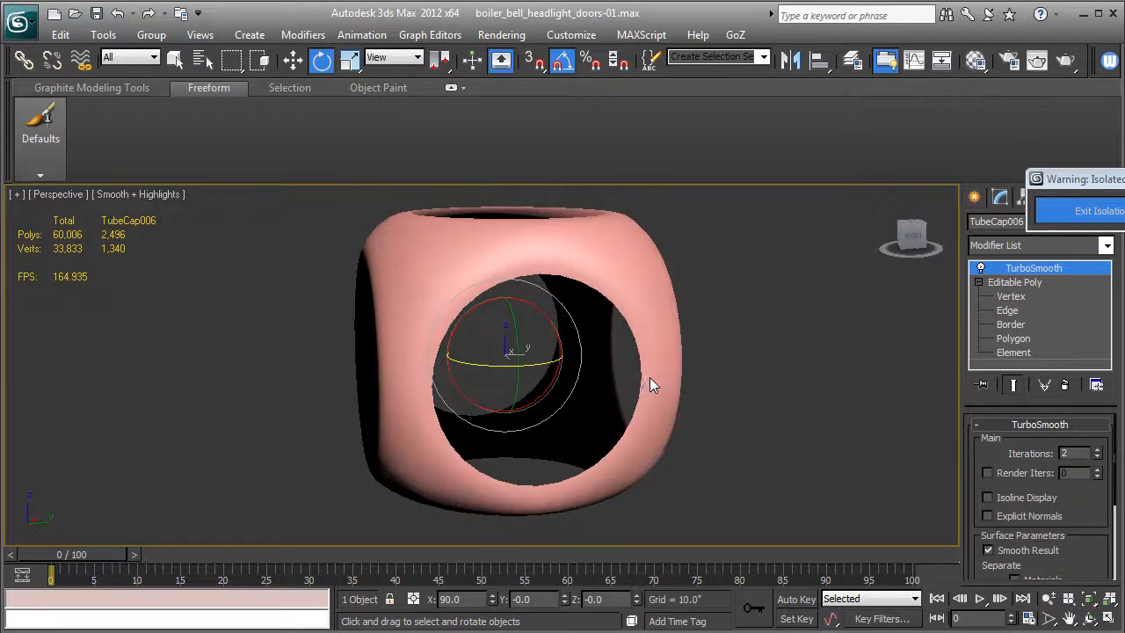
# Examine the smoothed corner's edge flow with edged faces shown, and turn TurboSmooth off in the modifier stack
pyautogui.press('F4')
pyautogui.press('F4')
pyautogui.press('F4')
pyautogui.keyDown('alt'); pyautogui.moveTo(604, 348); pyautogui.dragTo(545, 374, button='middle'); pyautogui.keyUp('alt')
pyautogui.scroll(5, 580, 375)
pyautogui.scroll(-3, 578, 375)
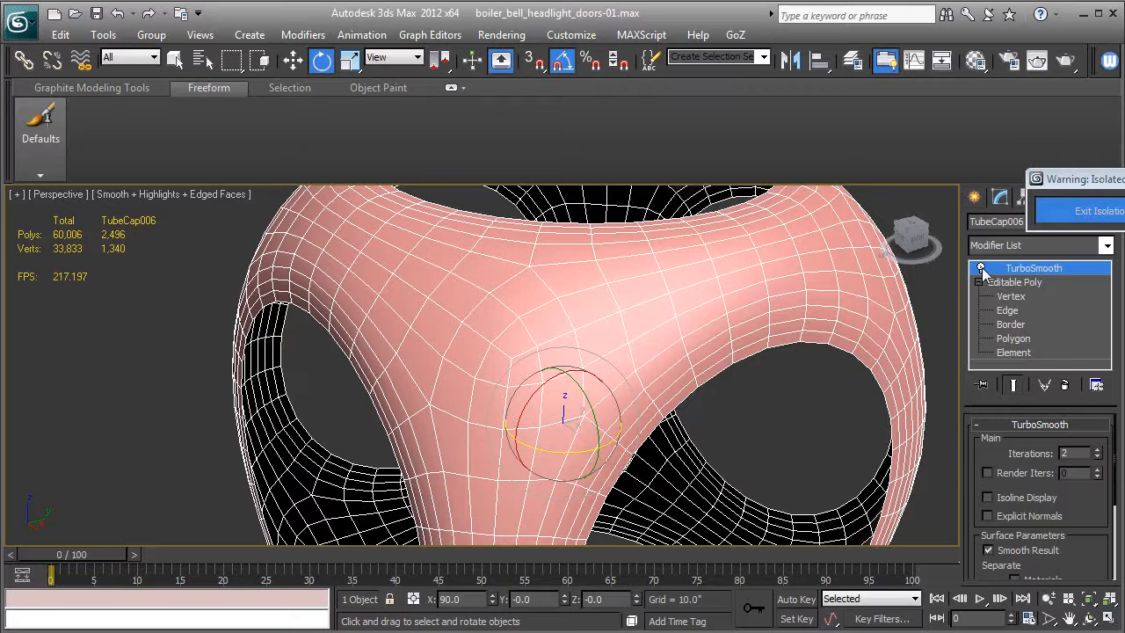
pyautogui.click(981, 268)
pyautogui.scroll(-4, 807, 358)
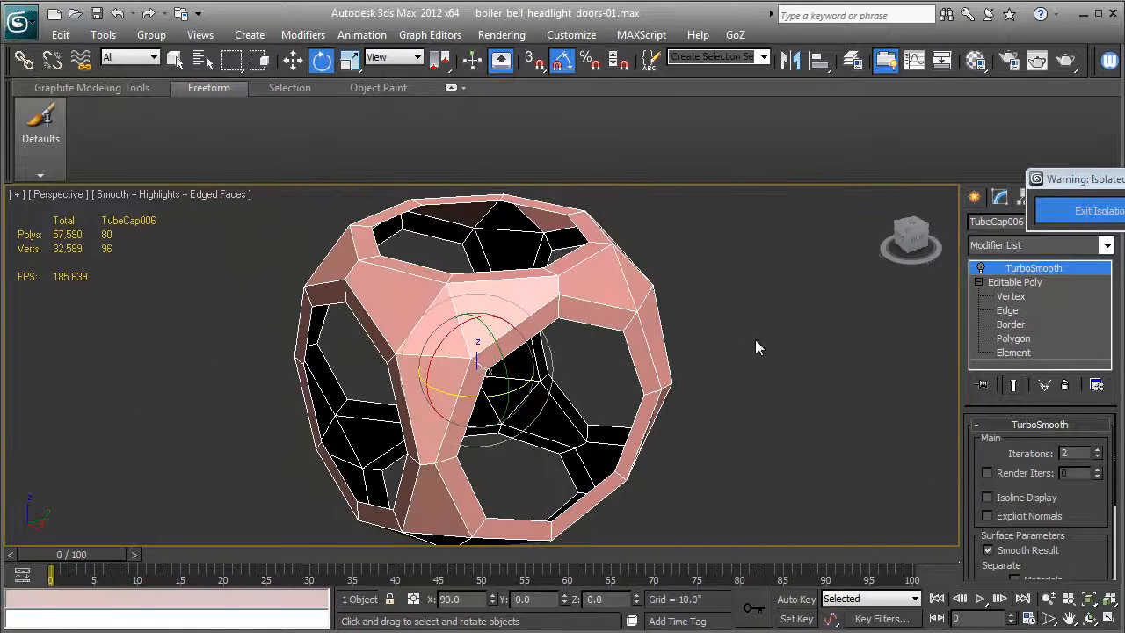
pyautogui.keyDown('alt'); pyautogui.moveTo(596, 366); pyautogui.dragTo(642, 344, button='middle'); pyautogui.keyUp('alt')
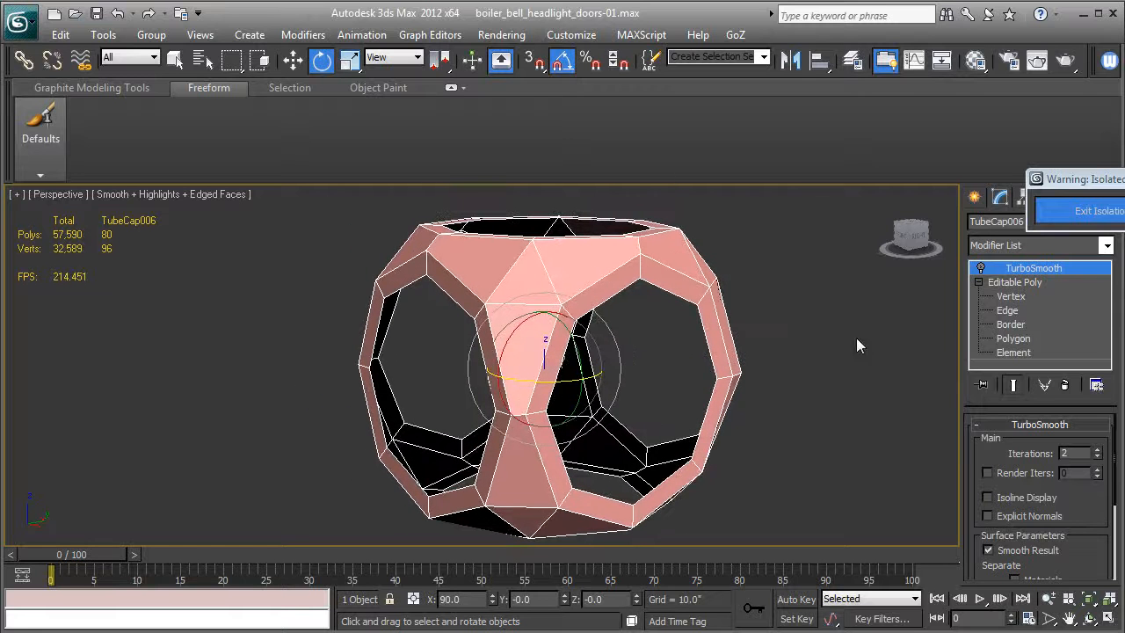
# Ring-select the horizontal edges of one upright corner post and add a vertical loop using Flow Connect with Auto Ring enabled
pyautogui.click(1008, 313)
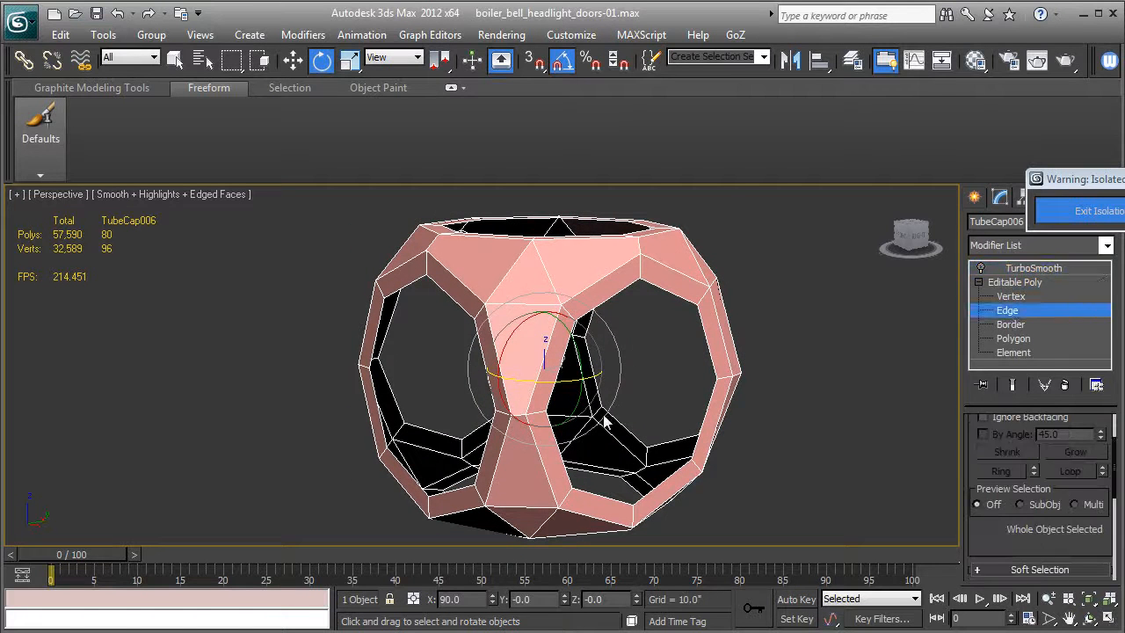
pyautogui.rightClick(528, 306)
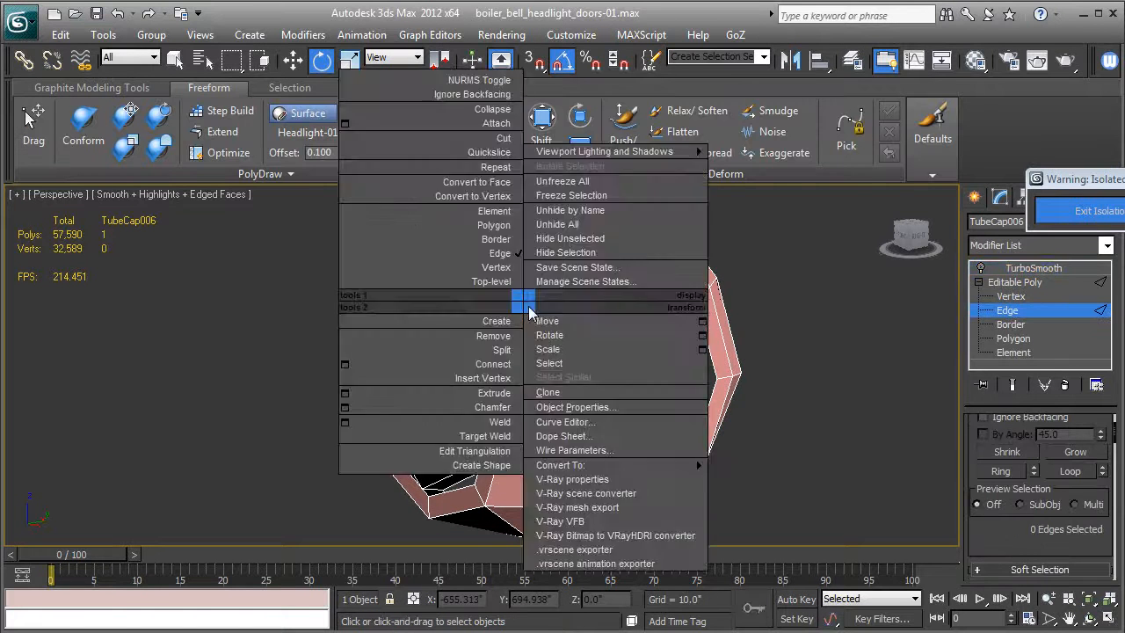
pyautogui.click(531, 309)
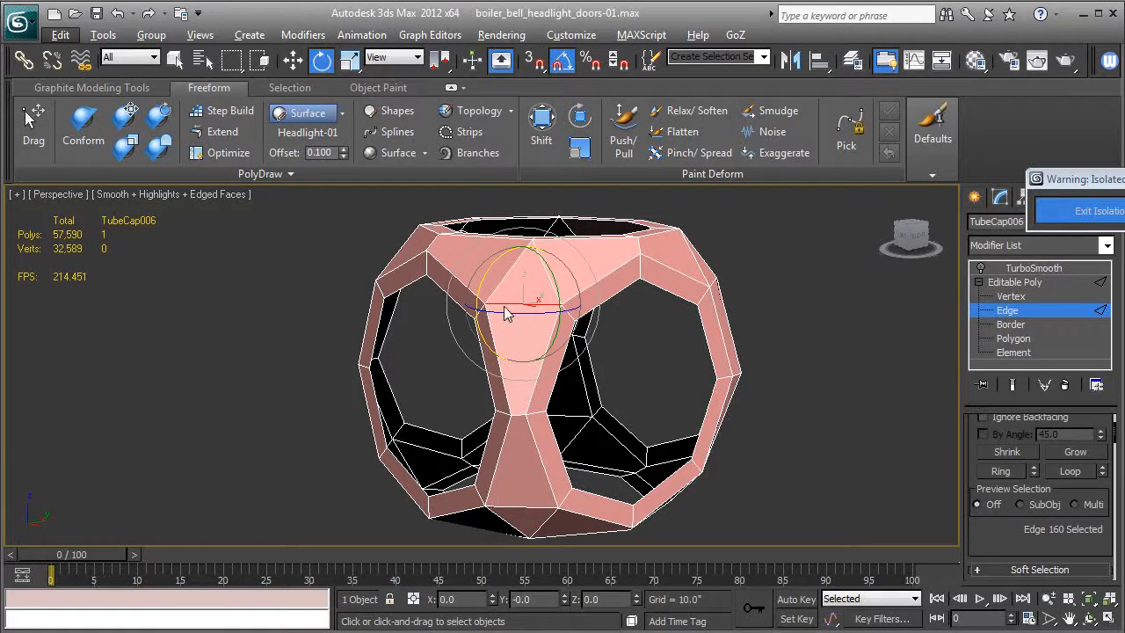
pyautogui.hotkey('alt', 'r')
pyautogui.keyDown('alt'); pyautogui.moveTo(704, 423); pyautogui.dragTo(717, 380, button='middle'); pyautogui.keyUp('alt')
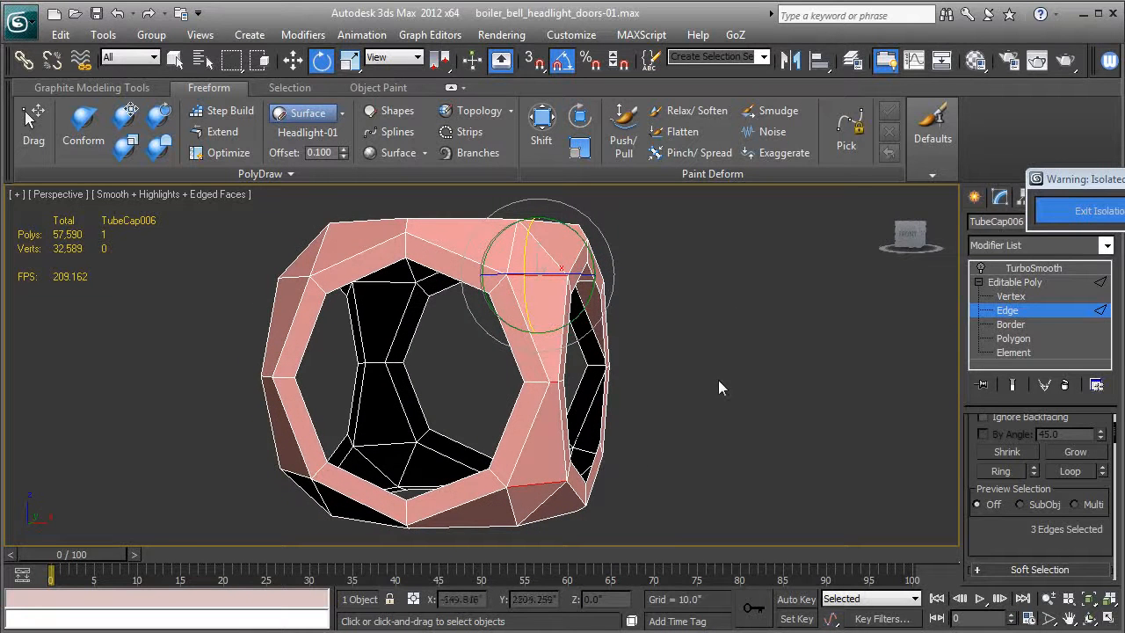
pyautogui.click(119, 89)
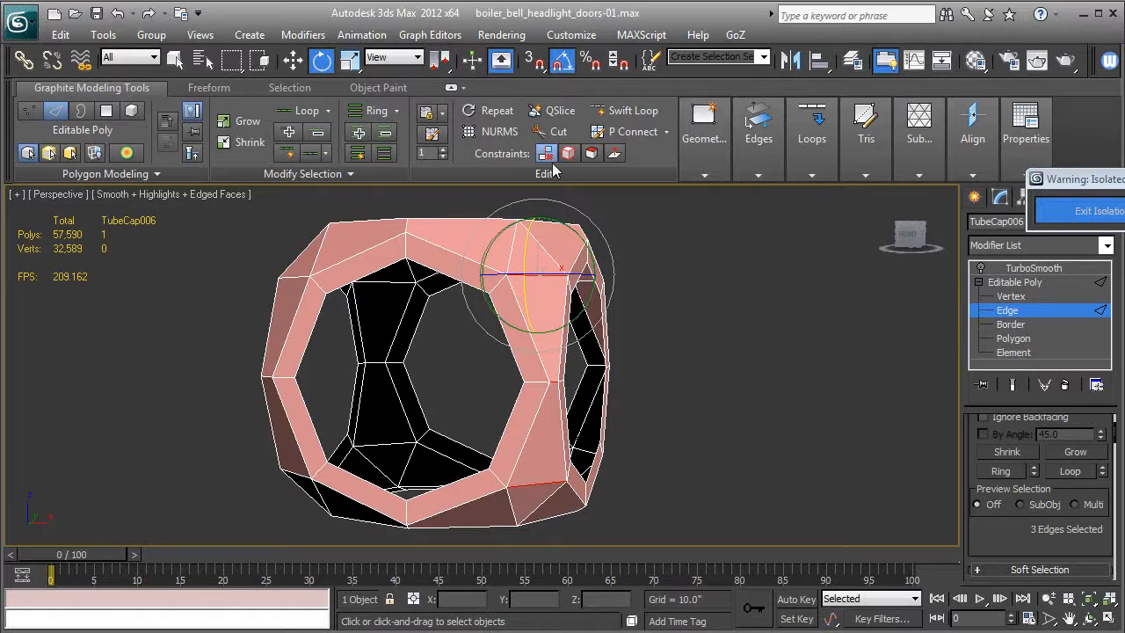
pyautogui.moveTo(769, 165)
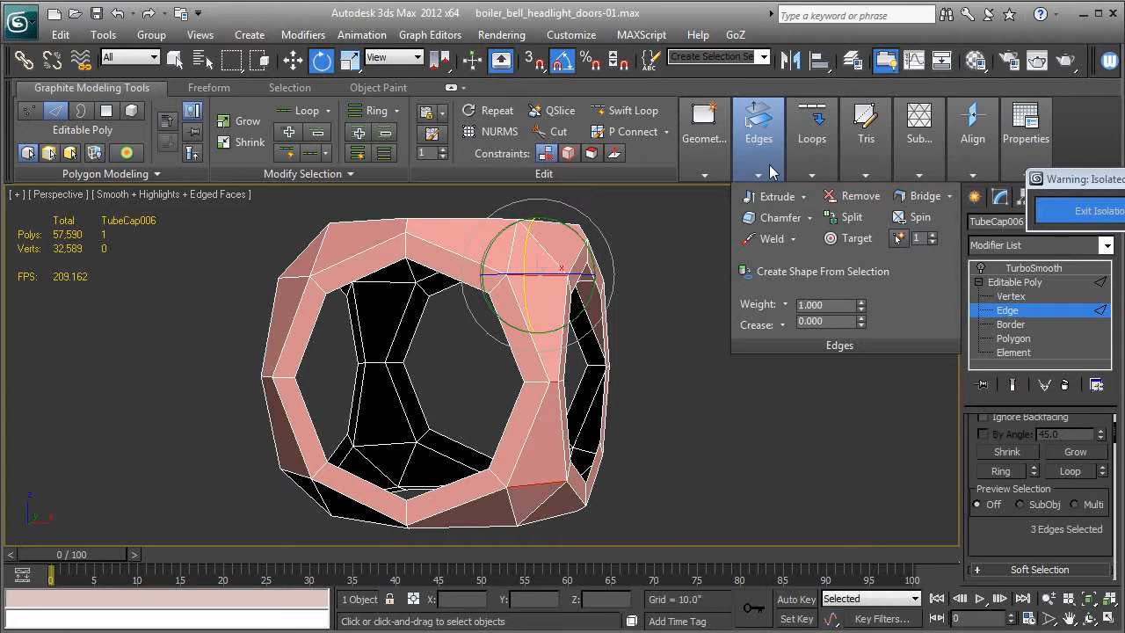
pyautogui.moveTo(800, 155)
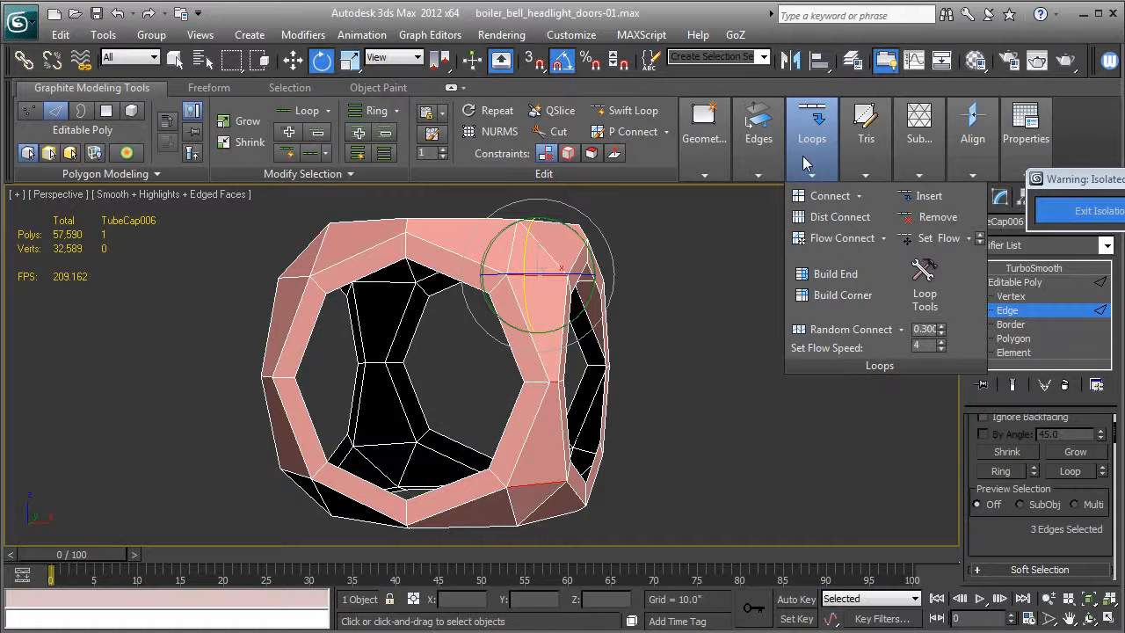
pyautogui.click(883, 243)
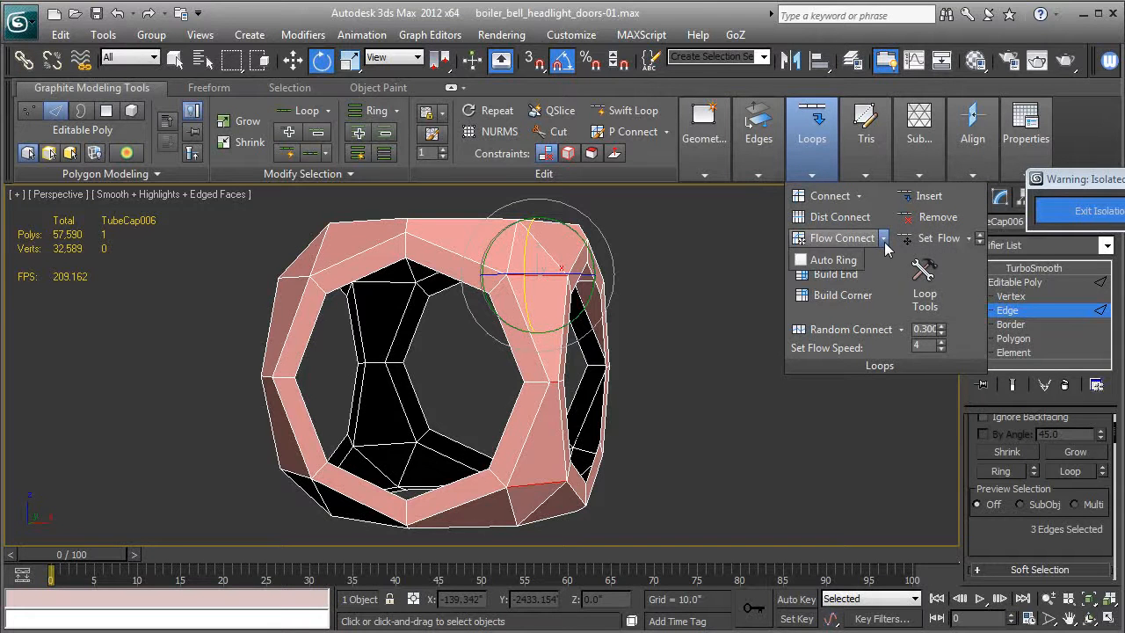
pyautogui.click(800, 261)
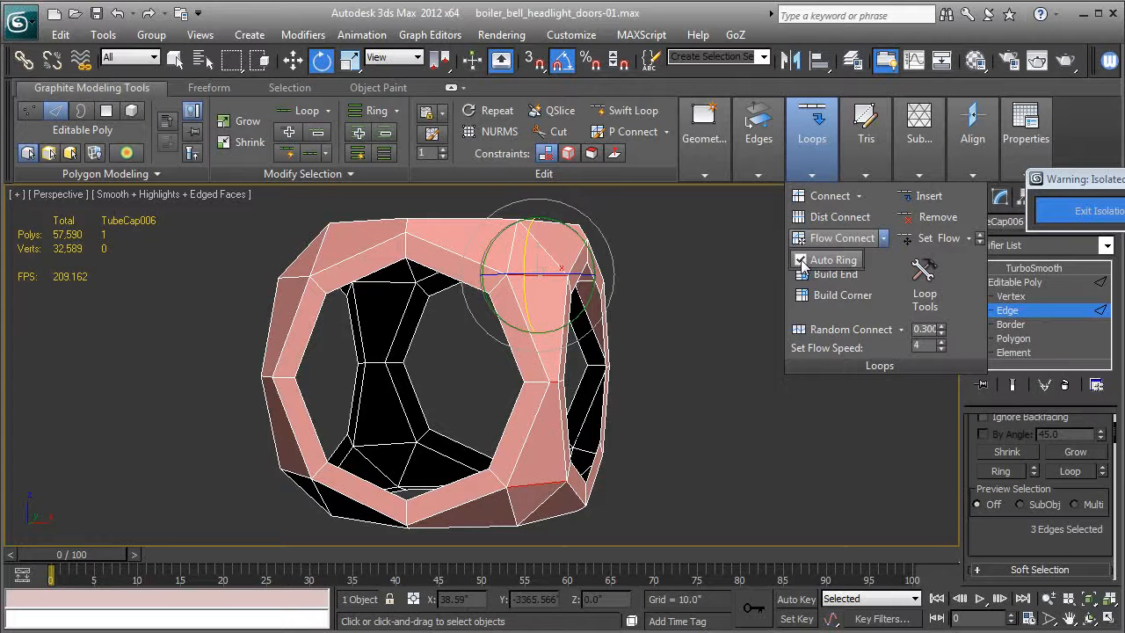
pyautogui.click(828, 239)
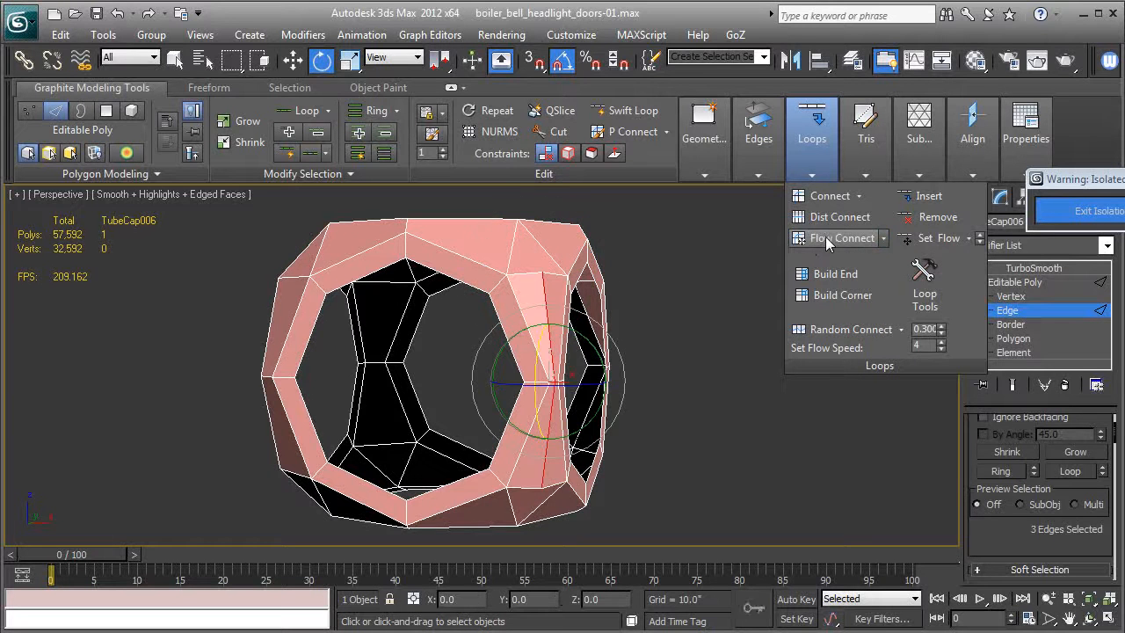
pyautogui.keyDown('alt'); pyautogui.moveTo(709, 314); pyautogui.dragTo(649, 206, button='middle'); pyautogui.keyUp('alt')
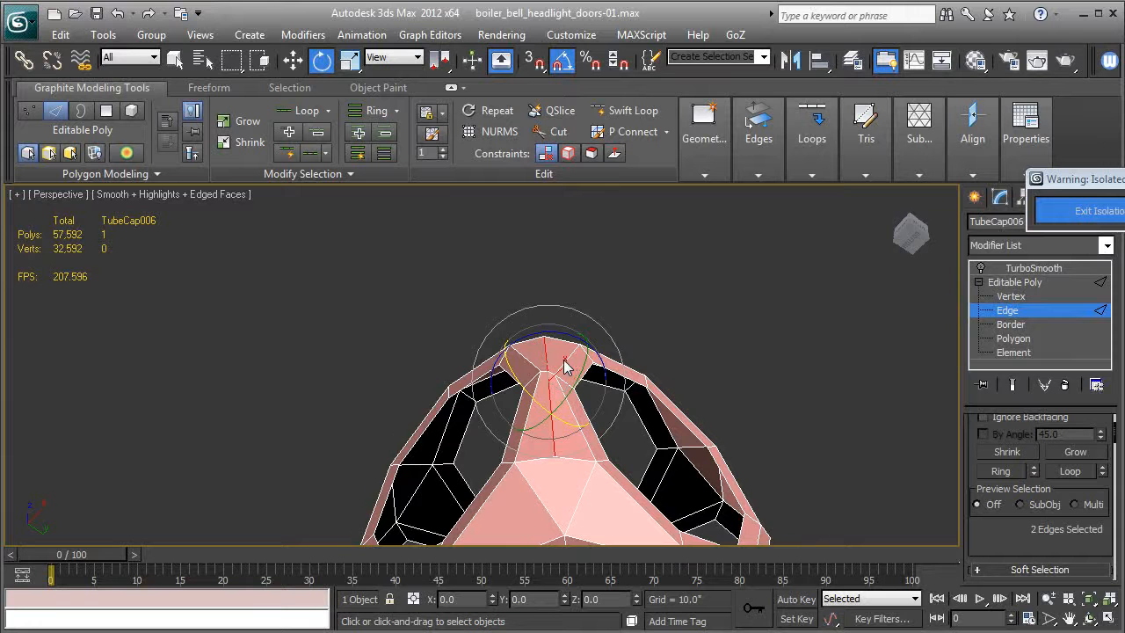
pyautogui.moveTo(565, 368); pyautogui.dragTo(515, 318, button='middle')
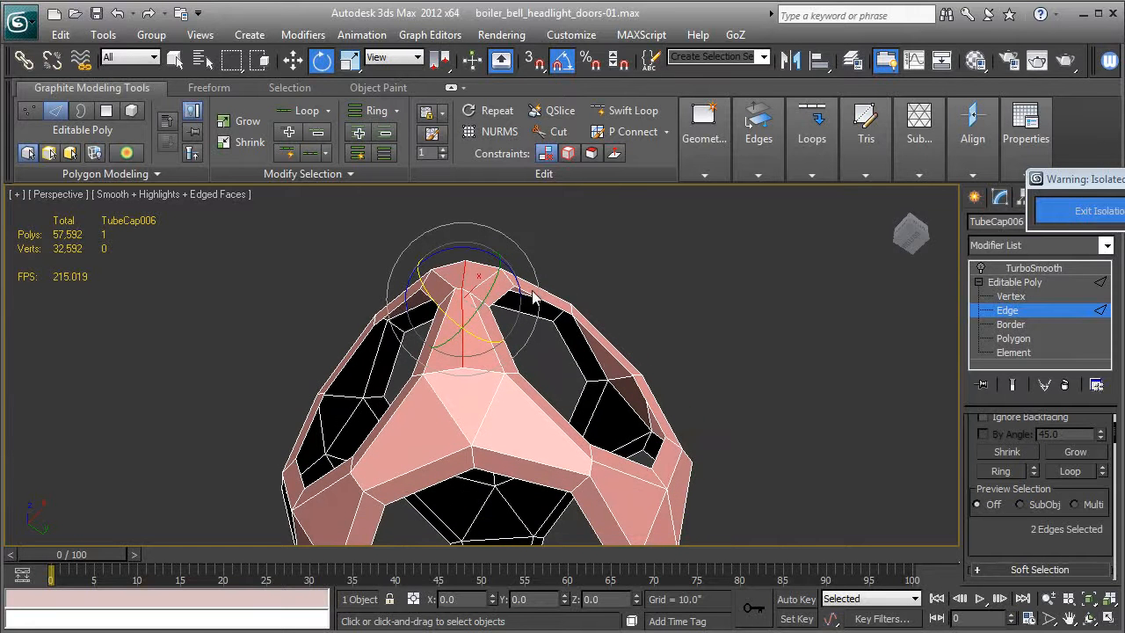
# Ring-select the horizontal edges on the other three upright corner posts and add a vertical loop to each with Flow Connect
pyautogui.keyDown('alt'); pyautogui.moveTo(635, 294); pyautogui.dragTo(483, 439, button='middle'); pyautogui.keyUp('alt')
pyautogui.click(719, 260)
pyautogui.keyDown('alt'); pyautogui.moveTo(724, 287); pyautogui.dragTo(558, 298, button='middle'); pyautogui.keyUp('alt')
pyautogui.moveTo(778, 333); pyautogui.dragTo(575, 339, button='middle')
pyautogui.keyDown('ctrl'); pyautogui.click(464, 251); pyautogui.keyUp('ctrl')
pyautogui.keyDown('ctrl'); pyautogui.click(575, 400); pyautogui.keyUp('ctrl')
pyautogui.hotkey('alt', 'r')
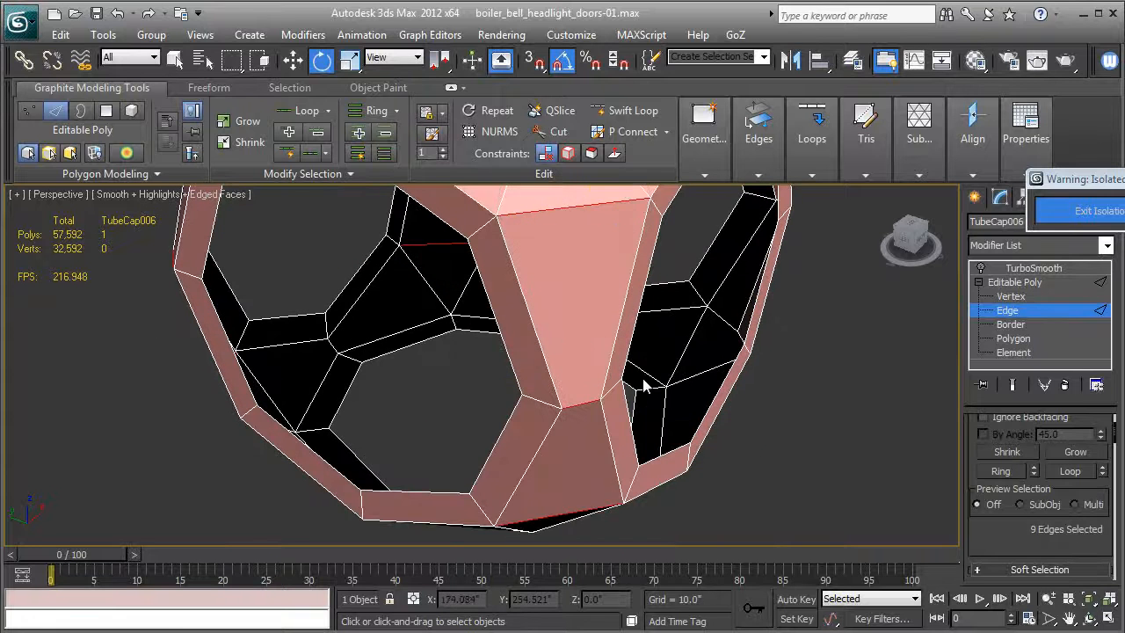
pyautogui.moveTo(813, 164)
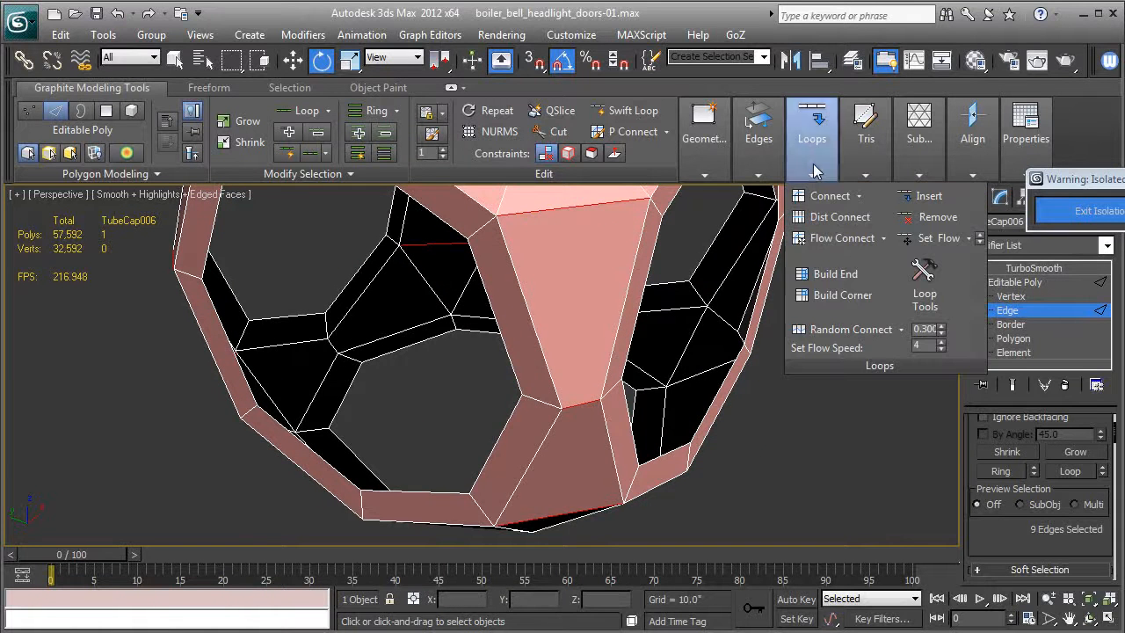
pyautogui.click(848, 241)
pyautogui.keyDown('alt'); pyautogui.moveTo(802, 424); pyautogui.dragTo(639, 444, button='middle'); pyautogui.keyUp('alt')
pyautogui.scroll(-4, 688, 402)
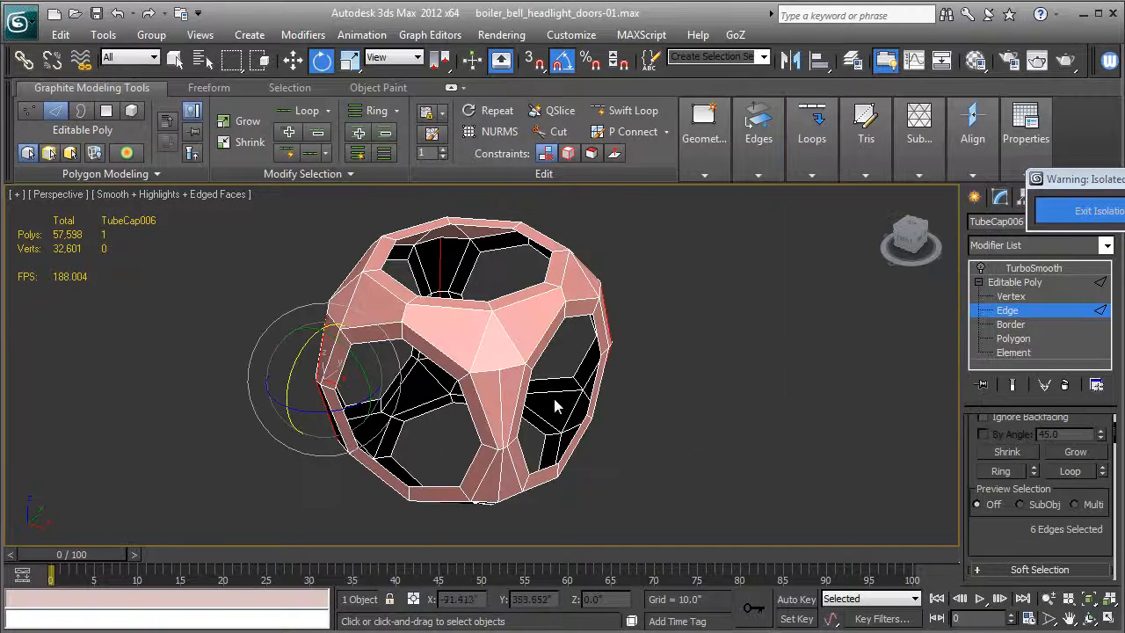
pyautogui.keyDown('alt'); pyautogui.moveTo(664, 380); pyautogui.dragTo(621, 365, button='middle'); pyautogui.keyUp('alt')
# Turn TurboSmooth back on, examine the smoothed shell without edged faces, and switch the modifier off again
pyautogui.click(1015, 282)
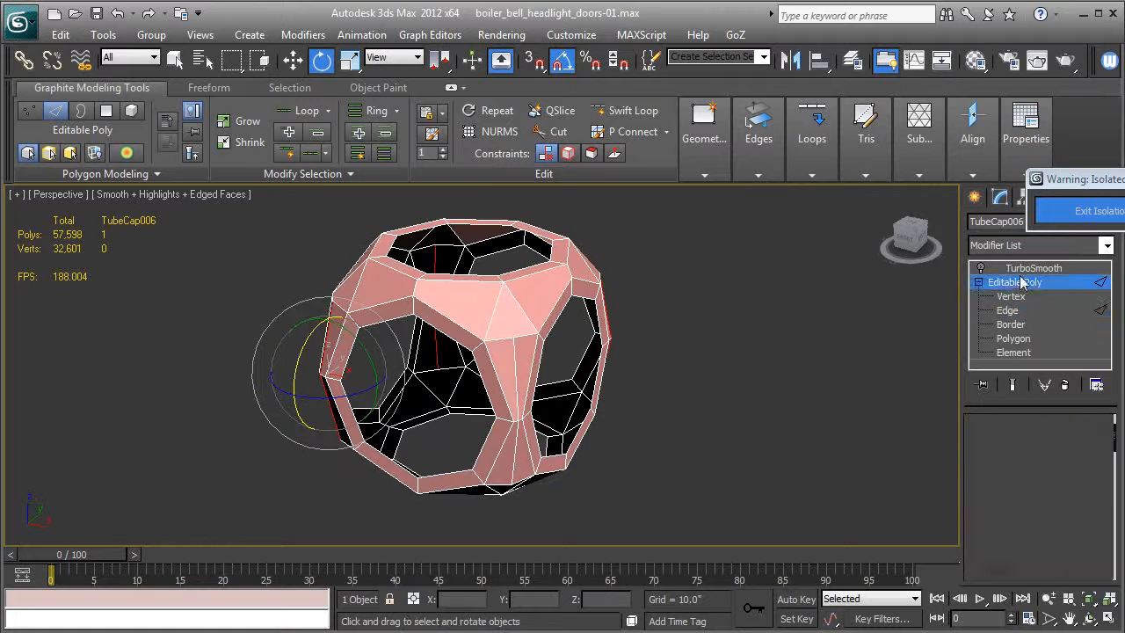
pyautogui.click(1033, 268)
pyautogui.click(812, 309)
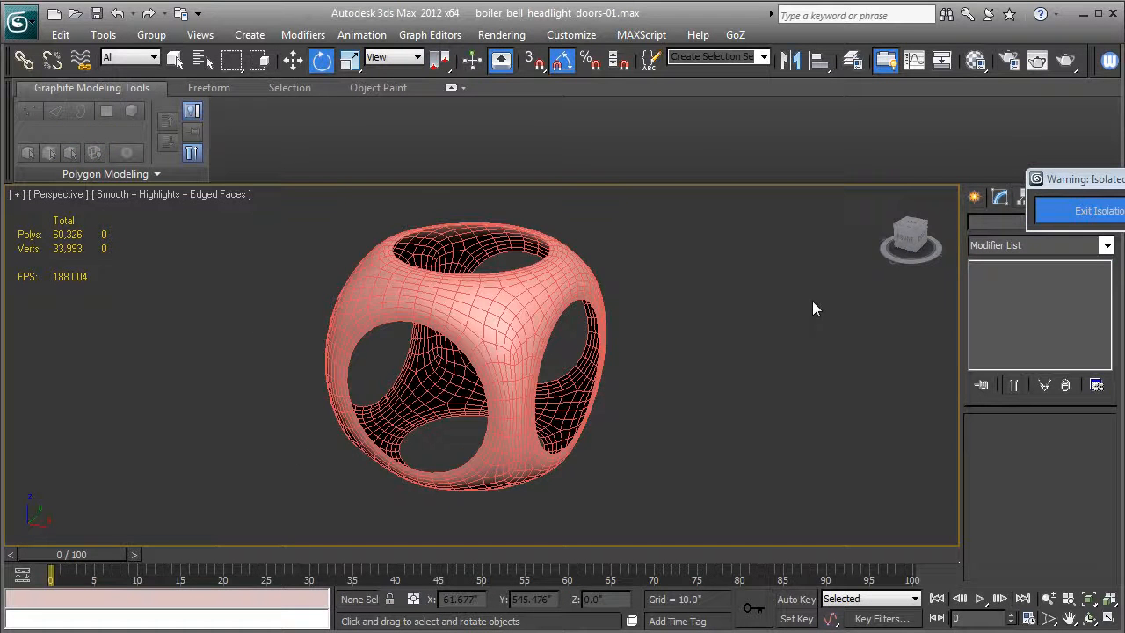
pyautogui.press('F4')
pyautogui.keyDown('alt'); pyautogui.moveTo(440, 379); pyautogui.dragTo(523, 378, button='middle'); pyautogui.keyUp('alt')
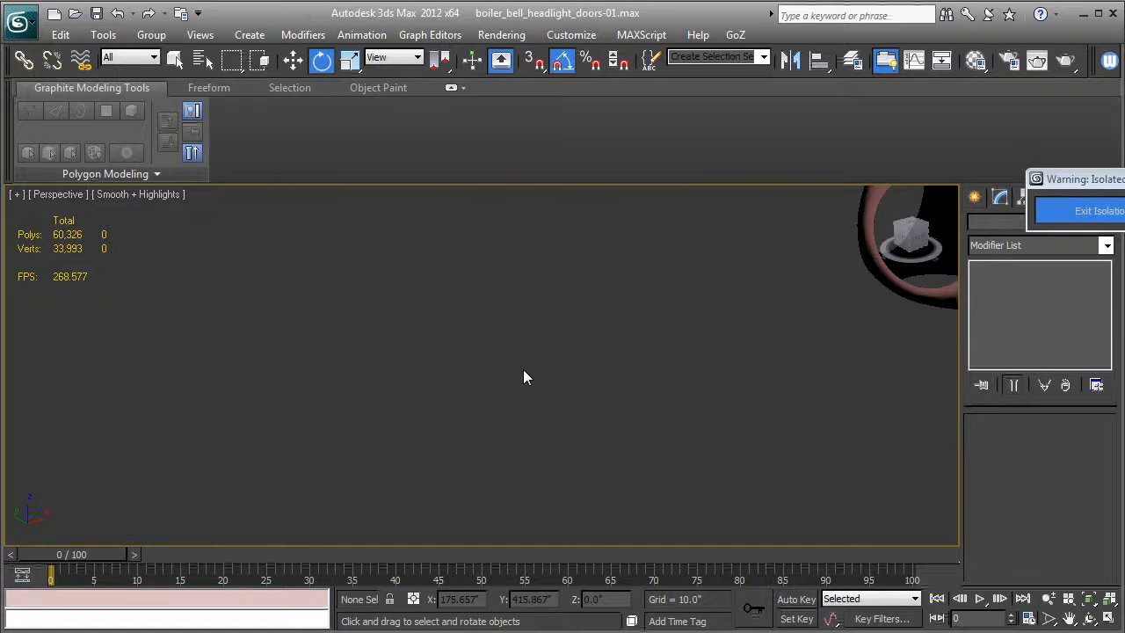
pyautogui.press('z')
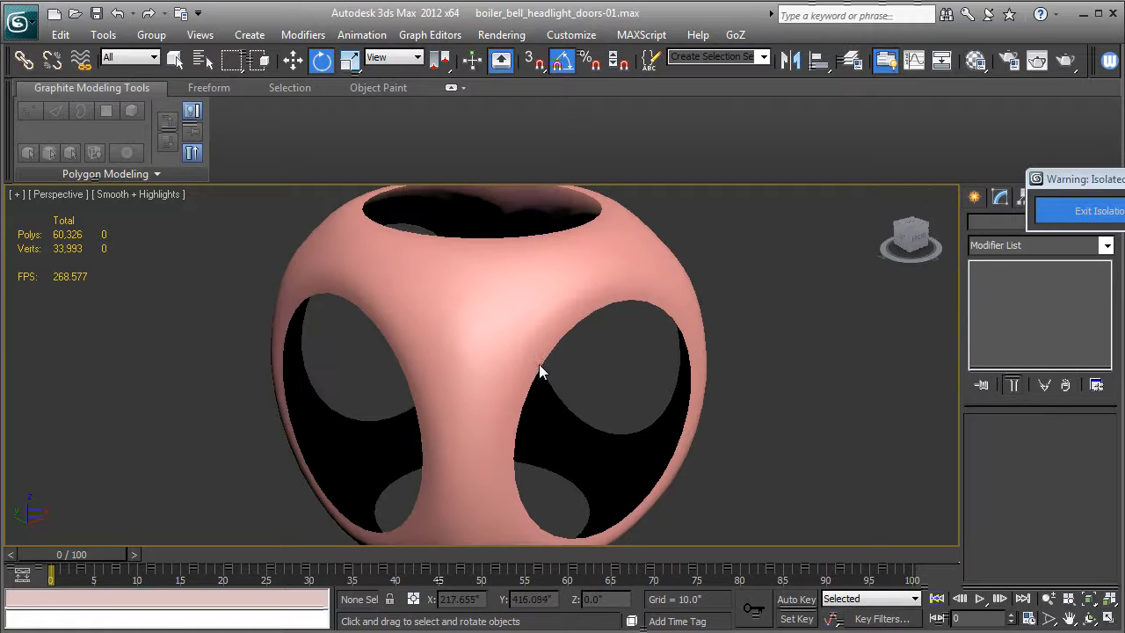
pyautogui.moveTo(560, 389)
pyautogui.keyDown('alt'); pyautogui.mouseDown(button='middle')
pyautogui.moveTo(480, 405)
pyautogui.moveTo(466, 384)
pyautogui.moveTo(504, 359)
pyautogui.moveTo(562, 367)
pyautogui.mouseUp(button='middle'); pyautogui.keyUp('alt')
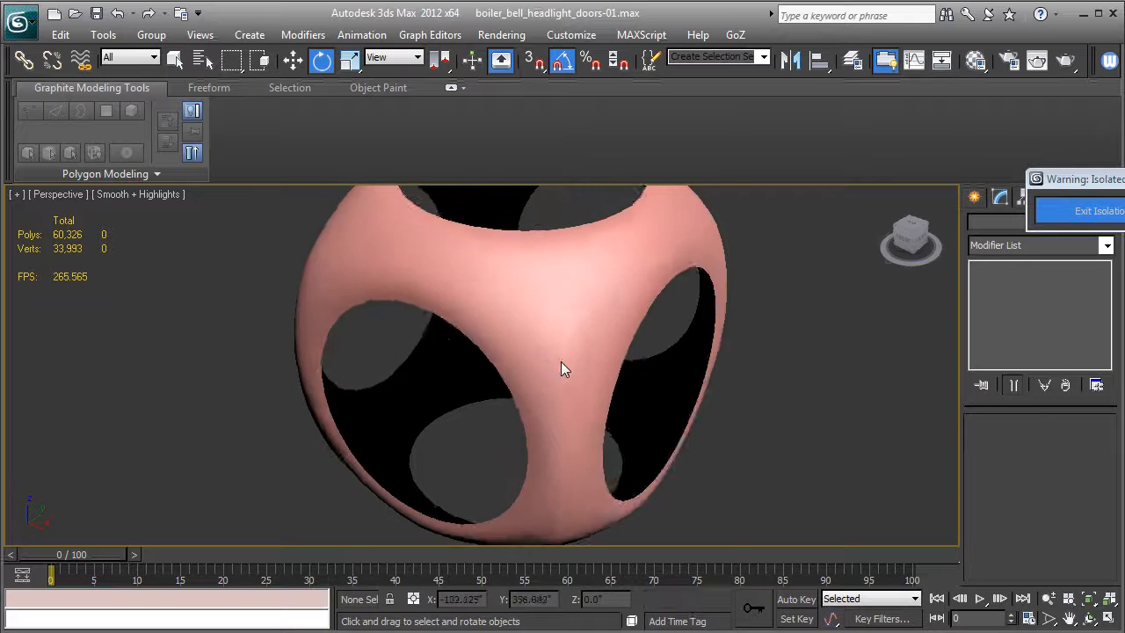
pyautogui.click(563, 367)
pyautogui.click(980, 268)
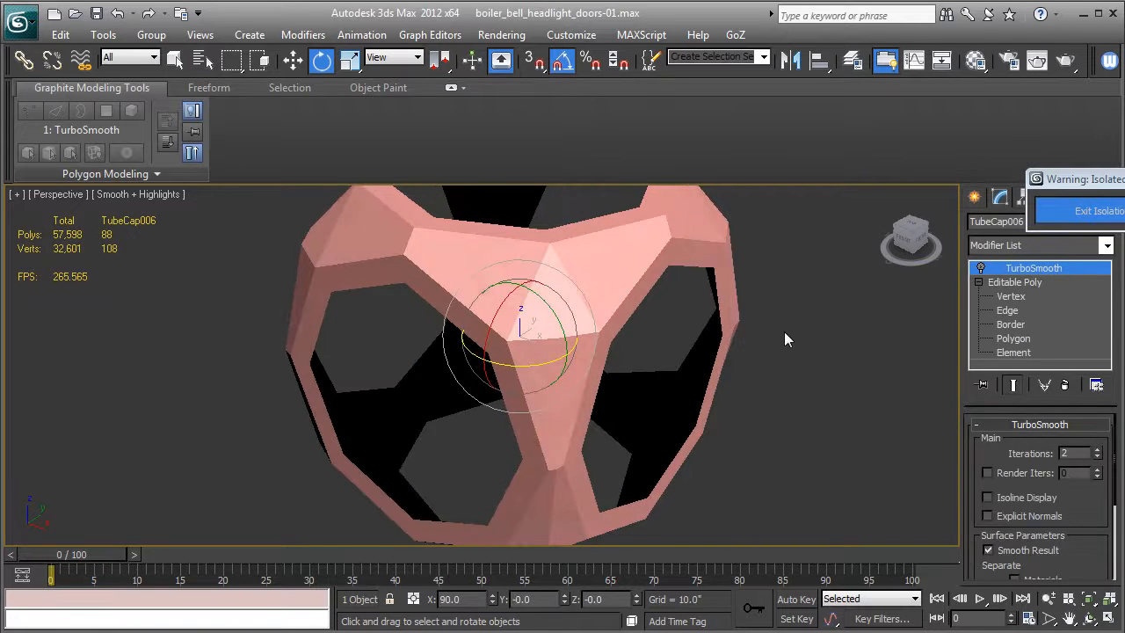
# Show edged faces and ring-select the short edges crossing the rims around all the shell's openings at Edge level
pyautogui.press('F4')
pyautogui.keyDown('alt'); pyautogui.moveTo(775, 381); pyautogui.dragTo(540, 318, button='middle'); pyautogui.keyUp('alt')
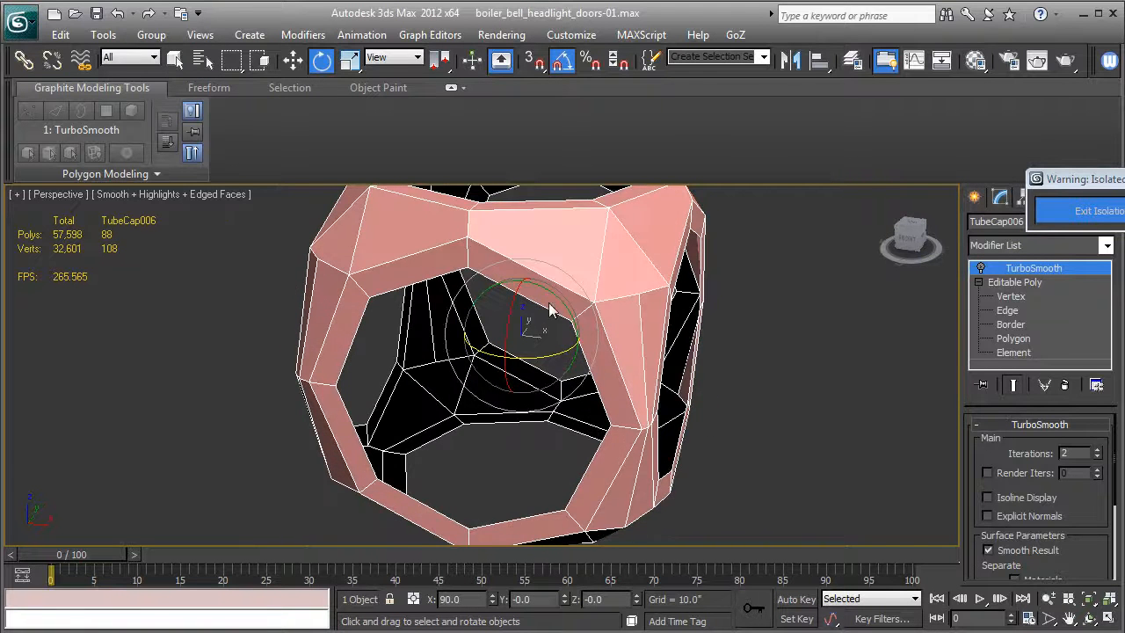
pyautogui.keyDown('alt'); pyautogui.moveTo(711, 400); pyautogui.dragTo(940, 351, button='middle'); pyautogui.keyUp('alt')
pyautogui.click(1003, 310)
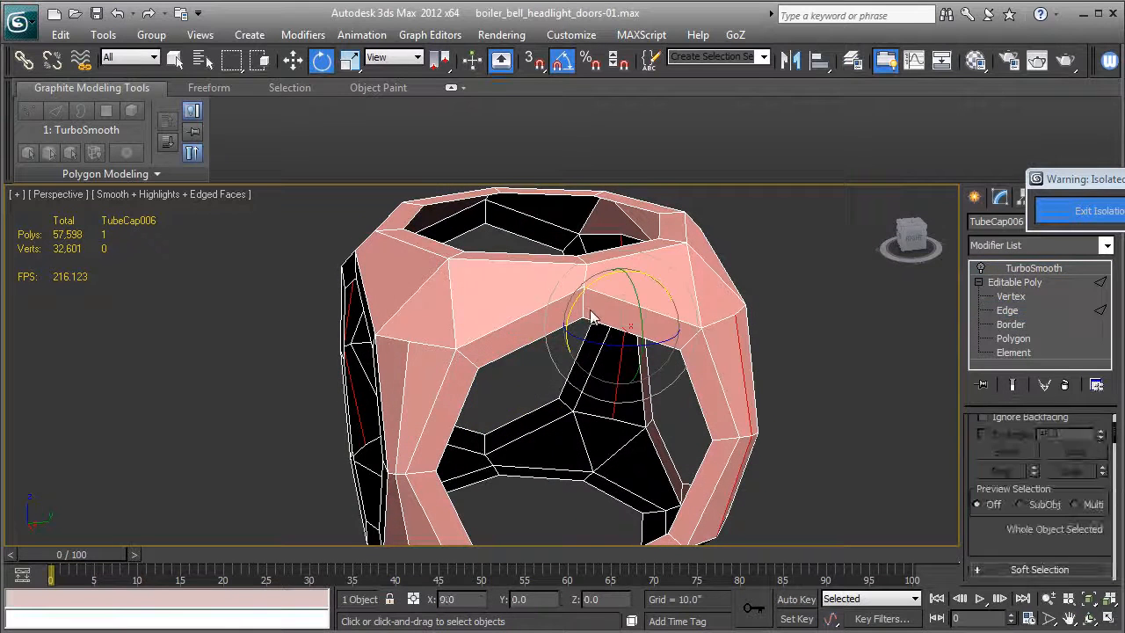
pyautogui.click(585, 314)
pyautogui.keyDown('alt'); pyautogui.moveTo(584, 315); pyautogui.dragTo(612, 393, button='middle'); pyautogui.keyUp('alt')
pyautogui.keyDown('ctrl'); pyautogui.click(841, 428); pyautogui.keyUp('ctrl')
pyautogui.keyDown('alt'); pyautogui.moveTo(841, 428); pyautogui.dragTo(617, 305, button='middle'); pyautogui.keyUp('alt')
pyautogui.scroll(-3, 736, 402)
pyautogui.keyDown('alt'); pyautogui.moveTo(655, 353); pyautogui.dragTo(537, 378, button='middle'); pyautogui.keyUp('alt')
pyautogui.keyDown('ctrl'); pyautogui.click(538, 376); pyautogui.keyUp('ctrl')
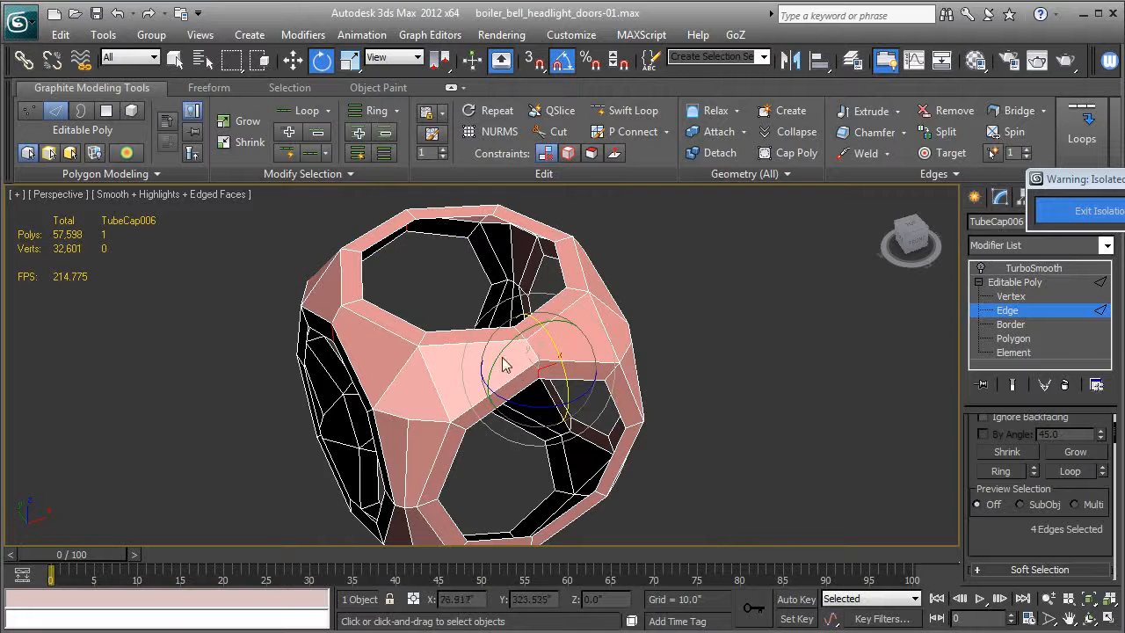
pyautogui.keyDown('alt'); pyautogui.moveTo(548, 527); pyautogui.dragTo(139, 499, button='middle'); pyautogui.keyUp('alt')
pyautogui.hotkey('alt', 'r')
# Connect the selected rim edges with 2 segments and a pinch of 54
pyautogui.scroll(-5, 1001, 517)
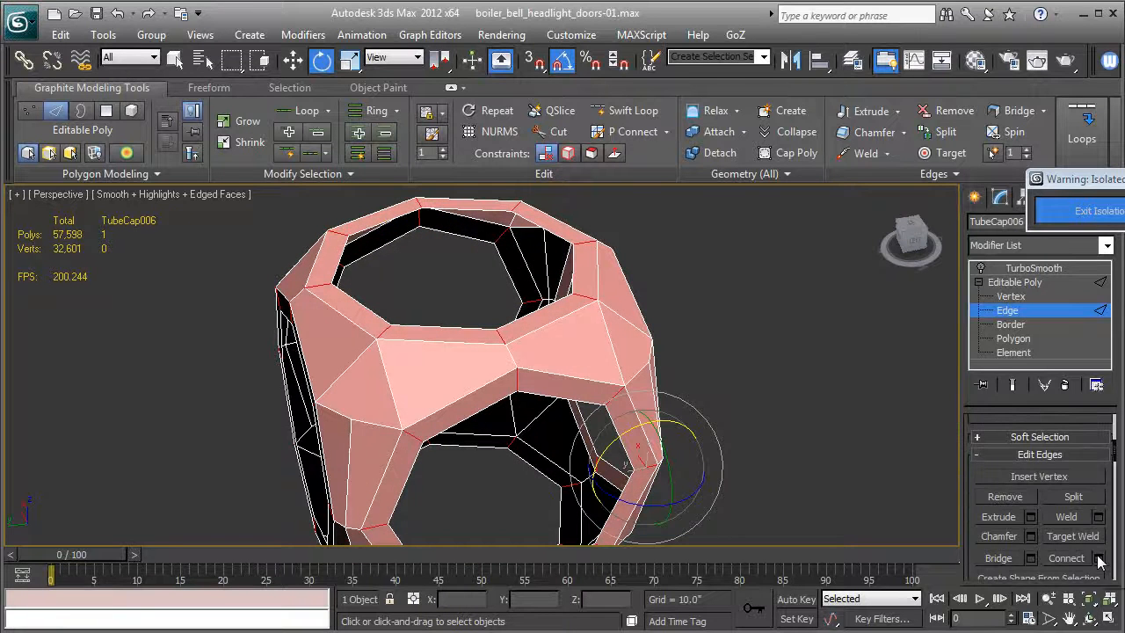
pyautogui.click(1098, 557)
pyautogui.click(500, 375)
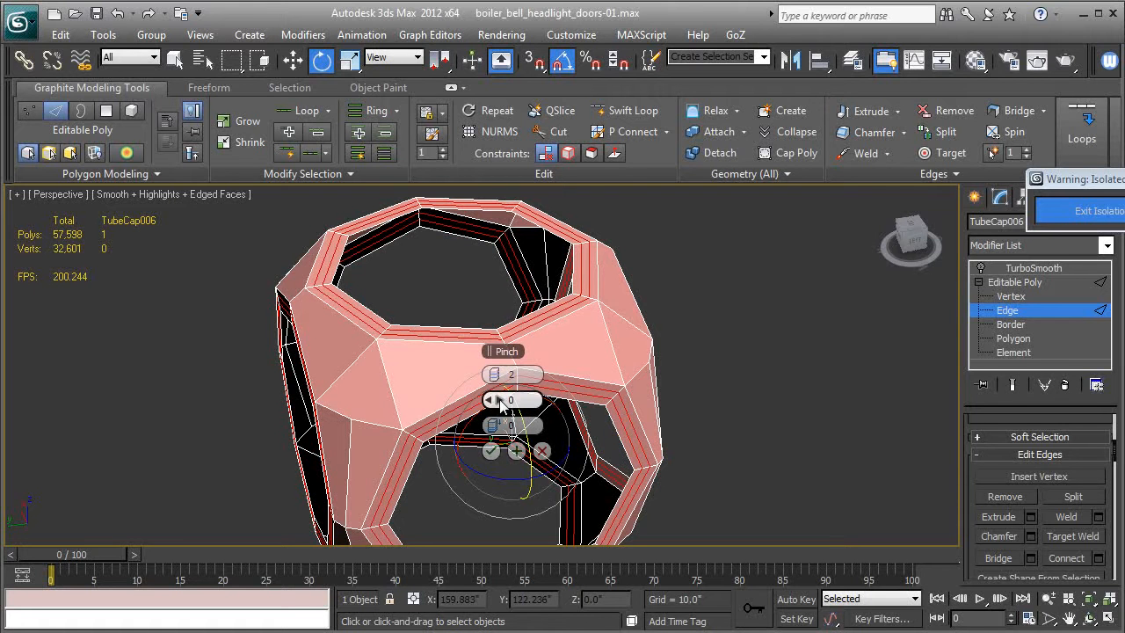
pyautogui.moveTo(506, 400); pyautogui.dragTo(691, 393)
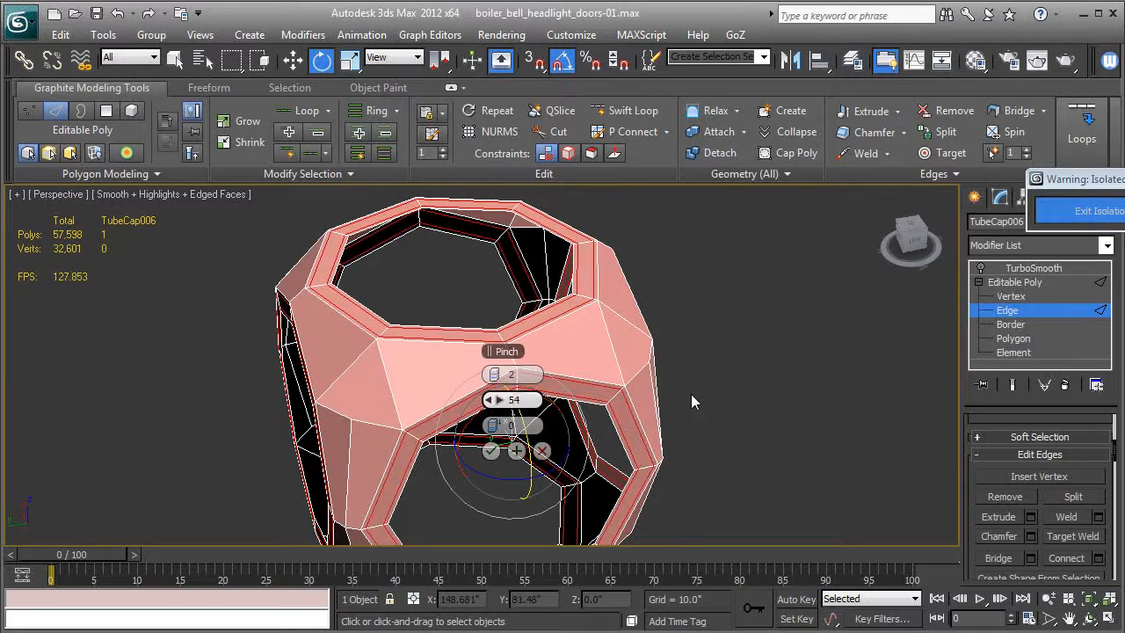
pyautogui.click(491, 451)
# Turn TurboSmooth back on and examine the tightened rims both without and with edged faces
pyautogui.click(1014, 282)
pyautogui.click(1019, 268)
pyautogui.click(981, 268)
pyautogui.press('F4')
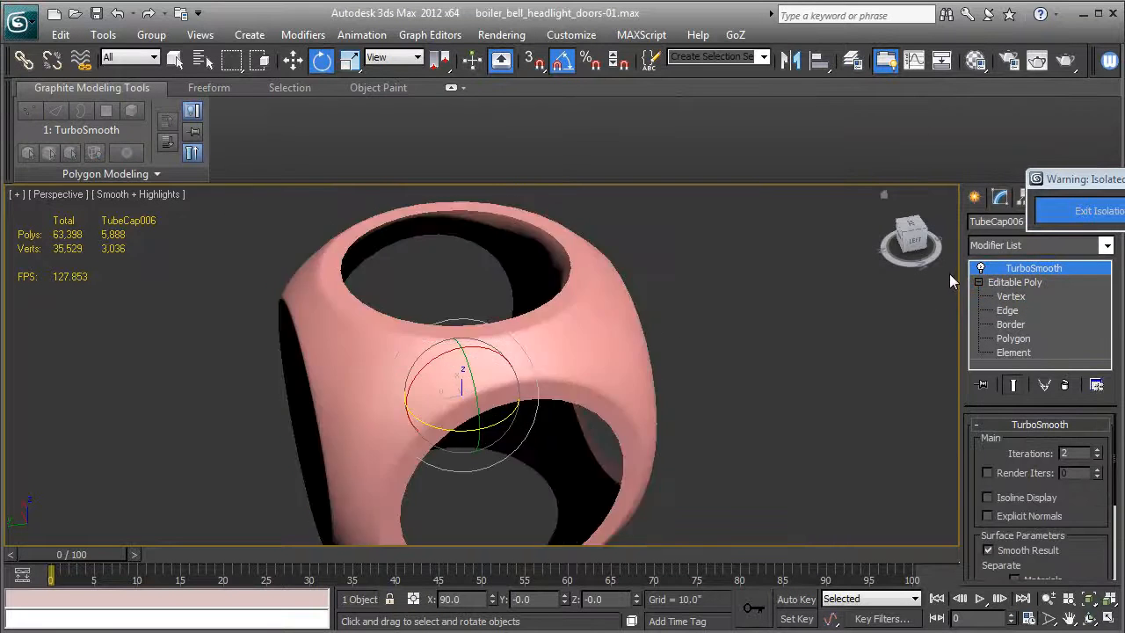
pyautogui.keyDown('alt'); pyautogui.moveTo(662, 398); pyautogui.dragTo(434, 371, button='middle'); pyautogui.keyUp('alt')
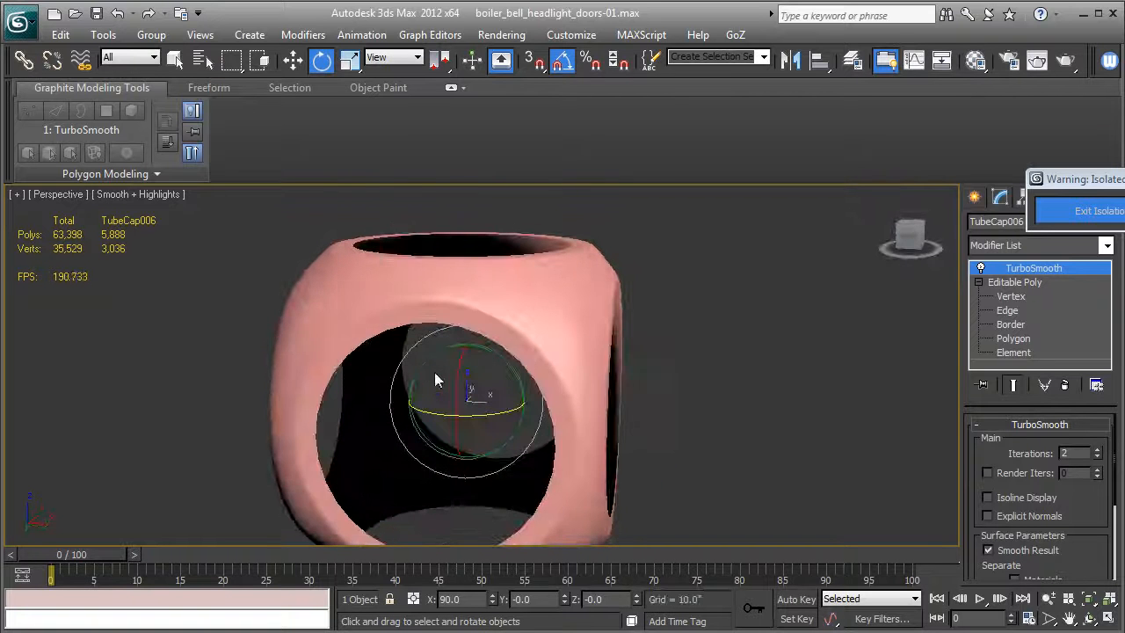
pyautogui.press('F4')
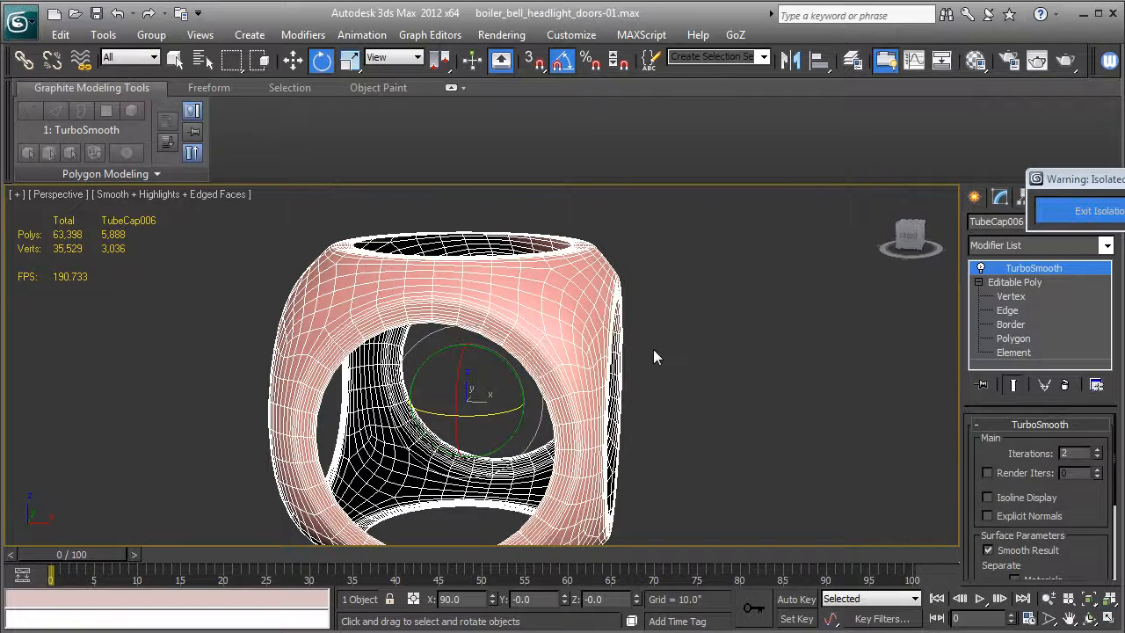
# Extrude the front opening's border inward along Y by about 0.1" to give the rim an inner lip
pyautogui.click(1012, 324)
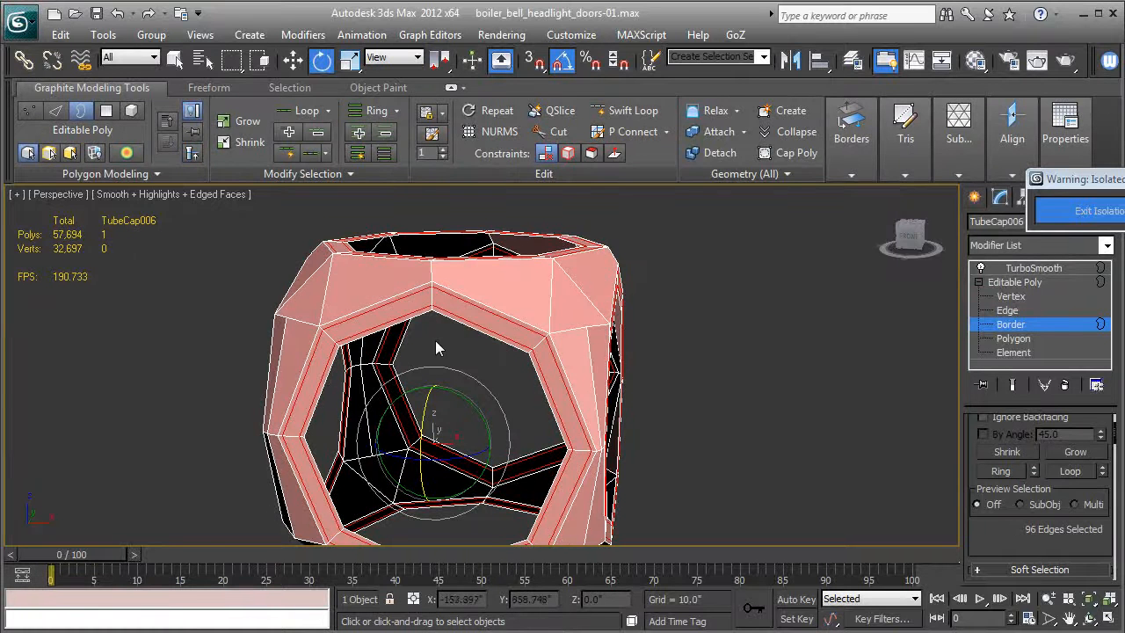
pyautogui.click(461, 326)
pyautogui.keyDown('alt'); pyautogui.moveTo(583, 342); pyautogui.dragTo(359, 183, button='middle'); pyautogui.keyUp('alt')
pyautogui.click(290, 55)
pyautogui.moveTo(505, 475); pyautogui.dragTo(494, 451, button='middle')
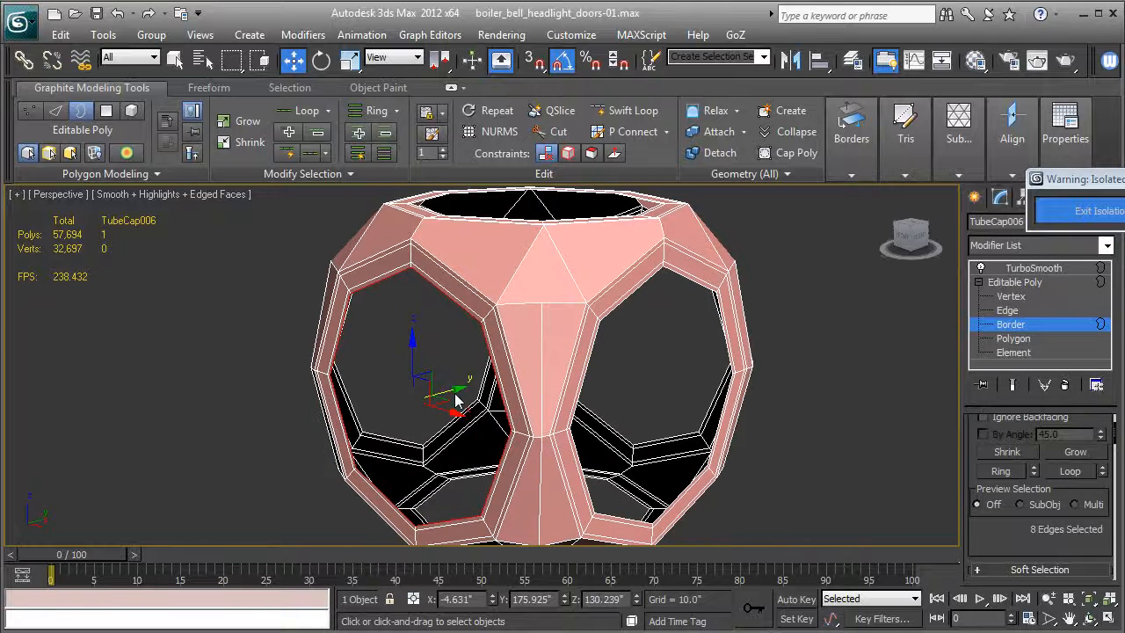
pyautogui.scroll(4, 454, 400)
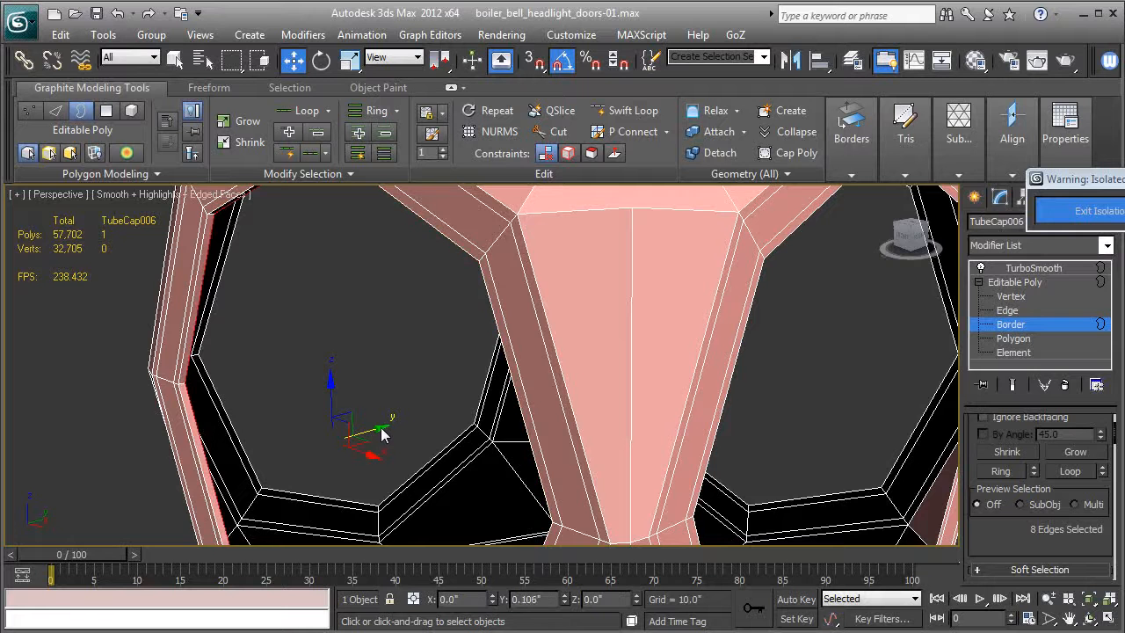
pyautogui.scroll(-5, 382, 431)
pyautogui.keyDown('alt'); pyautogui.moveTo(525, 400); pyautogui.dragTo(630, 318, button='middle'); pyautogui.keyUp('alt')
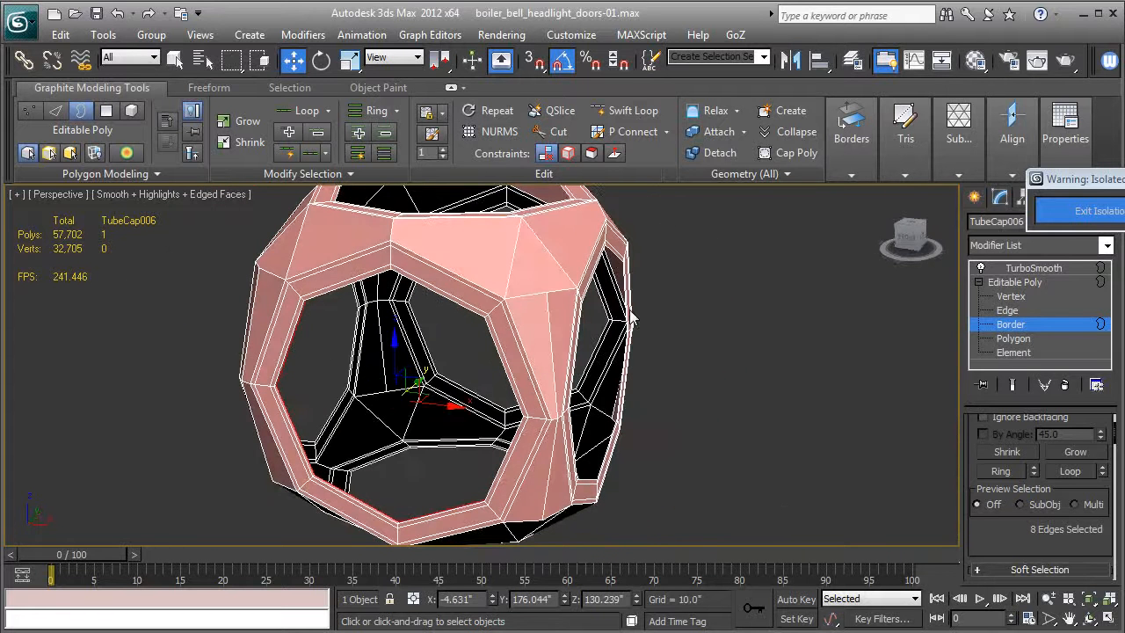
# Extrude the borders of the positive-X side opening and the top opening slightly inward to form inner lips
pyautogui.click(630, 318)
pyautogui.keyDown('shift'); pyautogui.moveTo(662, 376); pyautogui.dragTo(656, 376); pyautogui.keyUp('shift')
pyautogui.moveTo(549, 200); pyautogui.dragTo(512, 392, button='middle')
pyautogui.click(501, 372)
# Extrude the borders of the back opening and the negative-X side opening slightly inward to form inner lips
pyautogui.keyDown('alt'); pyautogui.moveTo(418, 352); pyautogui.dragTo(596, 448, button='middle'); pyautogui.keyUp('alt')
pyautogui.click(608, 436)
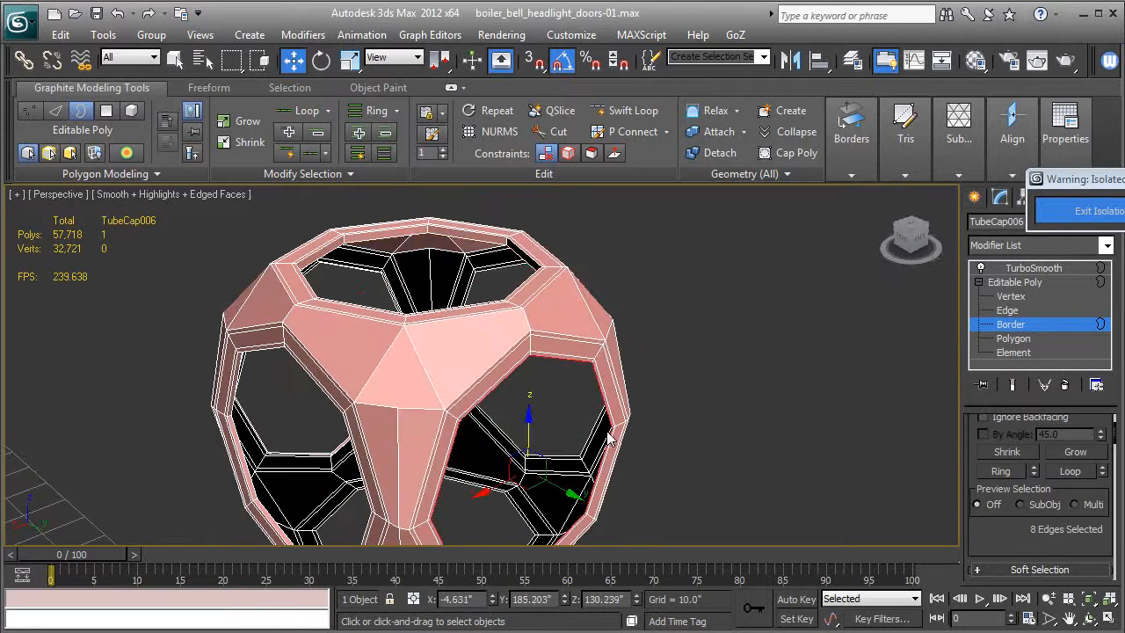
pyautogui.moveTo(567, 492); pyautogui.dragTo(561, 489)
pyautogui.keyDown('alt'); pyautogui.moveTo(640, 494); pyautogui.dragTo(445, 449, button='middle'); pyautogui.keyUp('alt')
pyautogui.click(676, 437)
pyautogui.keyDown('shift'); pyautogui.moveTo(615, 373); pyautogui.dragTo(597, 369); pyautogui.keyUp('shift')
pyautogui.keyDown('alt'); pyautogui.moveTo(597, 369); pyautogui.dragTo(542, 363, button='middle'); pyautogui.keyUp('alt')
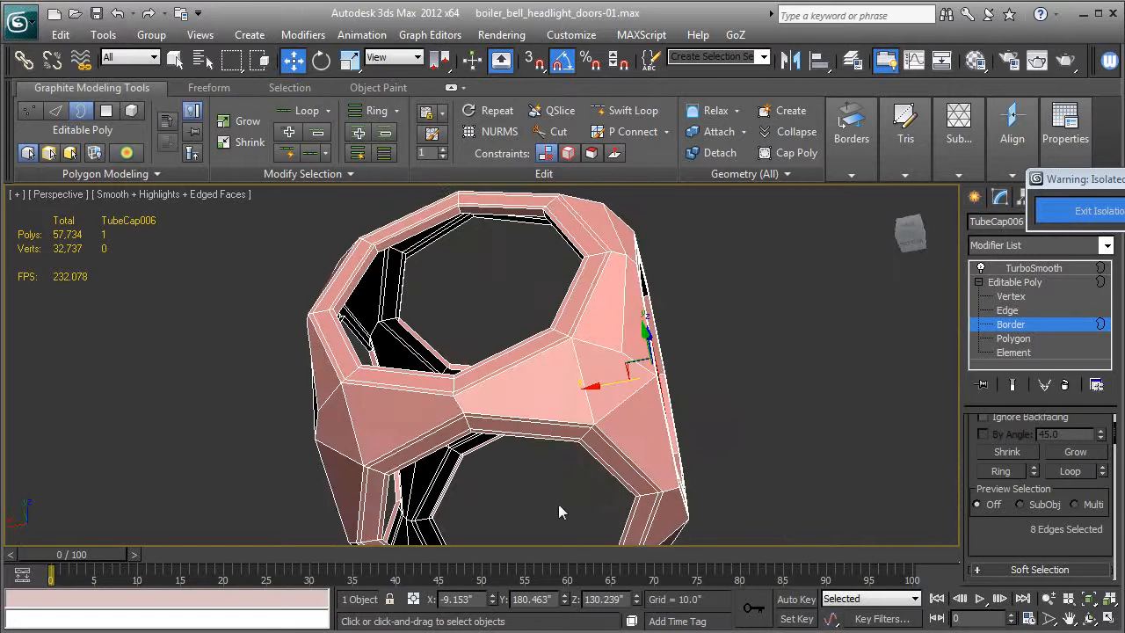
# Extrude the bottom opening's border upward along Z by about 0.09" to form its inner lip
pyautogui.click(393, 509)
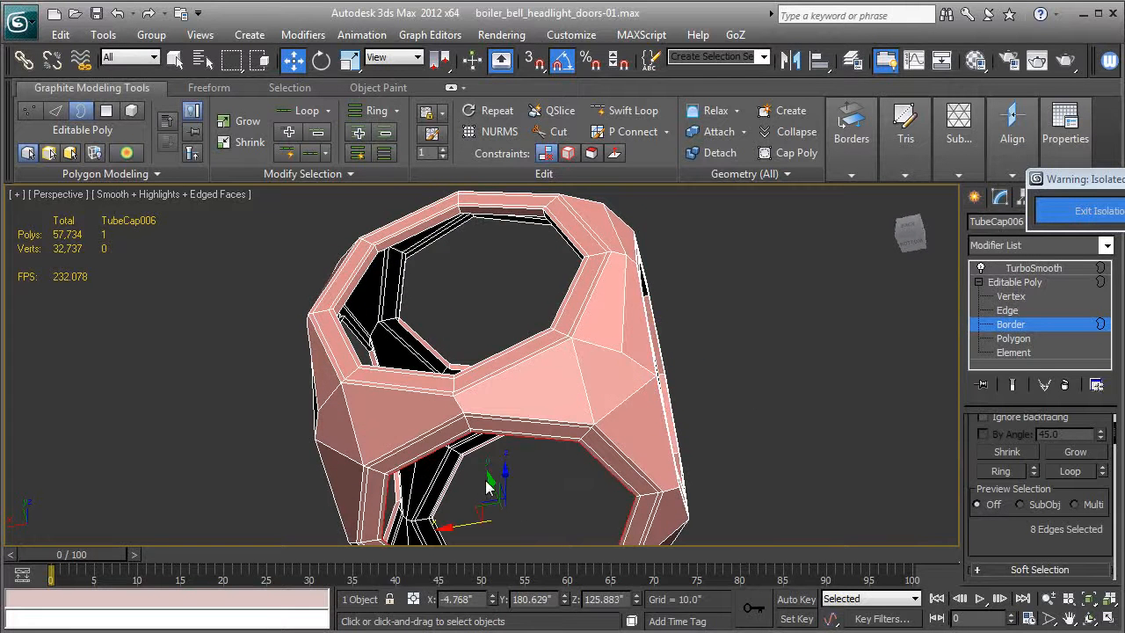
pyautogui.keyDown('alt'); pyautogui.moveTo(492, 488); pyautogui.dragTo(395, 403, button='middle'); pyautogui.keyUp('alt')
pyautogui.hotkey('ctrl', 'z')
pyautogui.scroll(3, 395, 402)
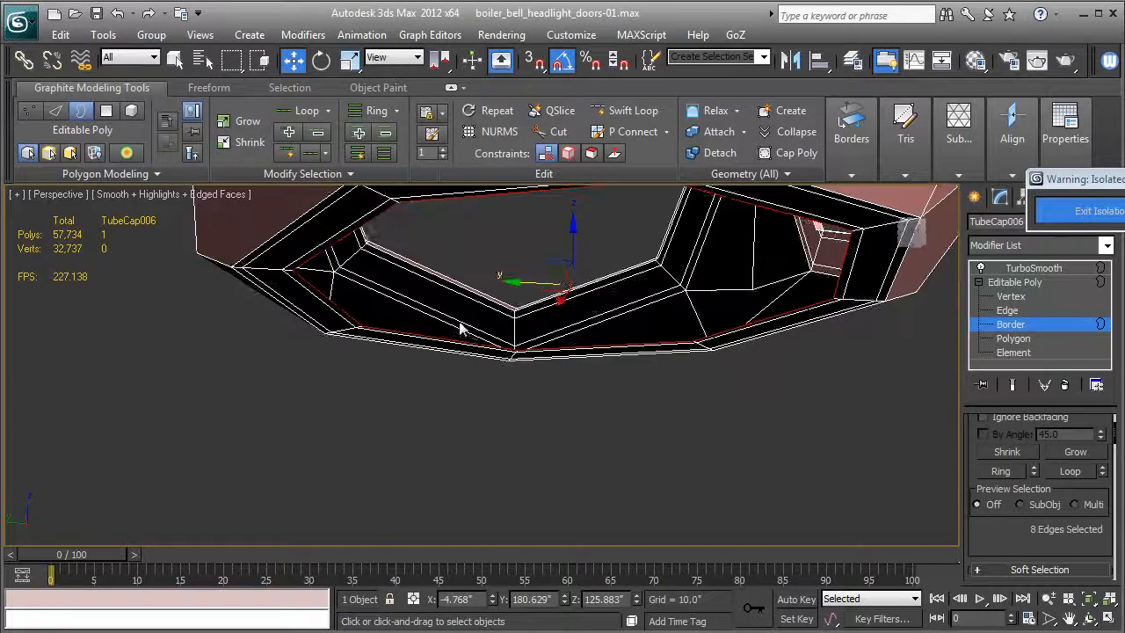
pyautogui.moveTo(458, 320); pyautogui.dragTo(454, 363, button='middle')
pyautogui.moveTo(563, 341); pyautogui.dragTo(565, 334)
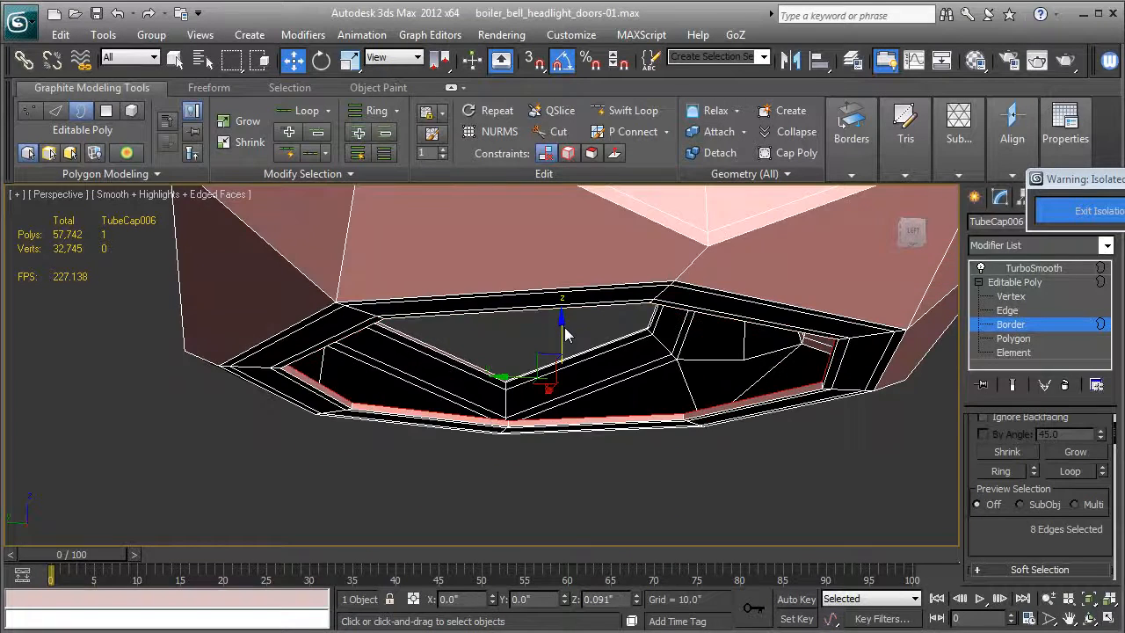
# Leave Border level, return to the TurboSmooth modifier, and examine the smoothed shell without edged faces
pyautogui.scroll(-6, 560, 334)
pyautogui.moveTo(558, 335); pyautogui.dragTo(383, 409, button='middle')
pyautogui.click(1006, 283)
pyautogui.click(1033, 268)
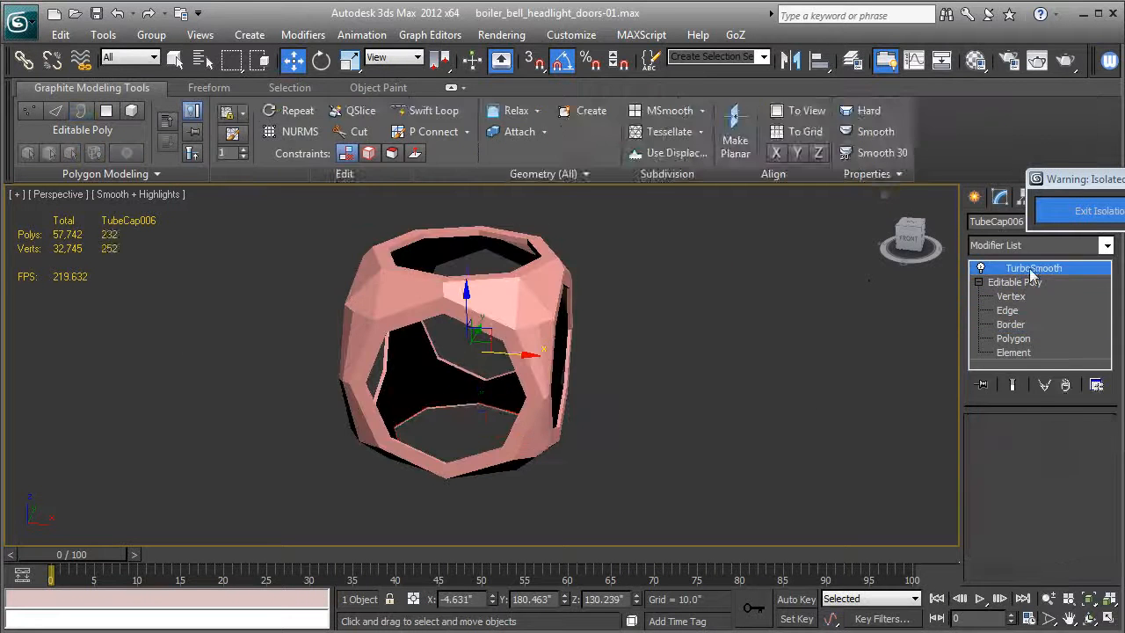
pyautogui.keyDown('alt'); pyautogui.moveTo(588, 376); pyautogui.dragTo(683, 409, button='middle'); pyautogui.keyUp('alt')
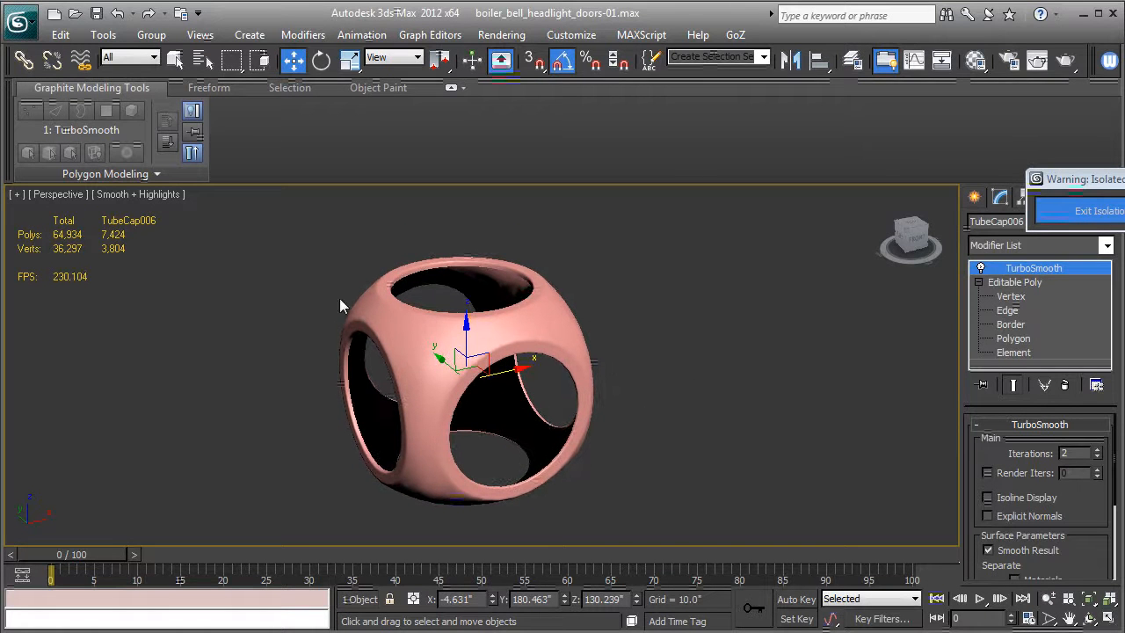